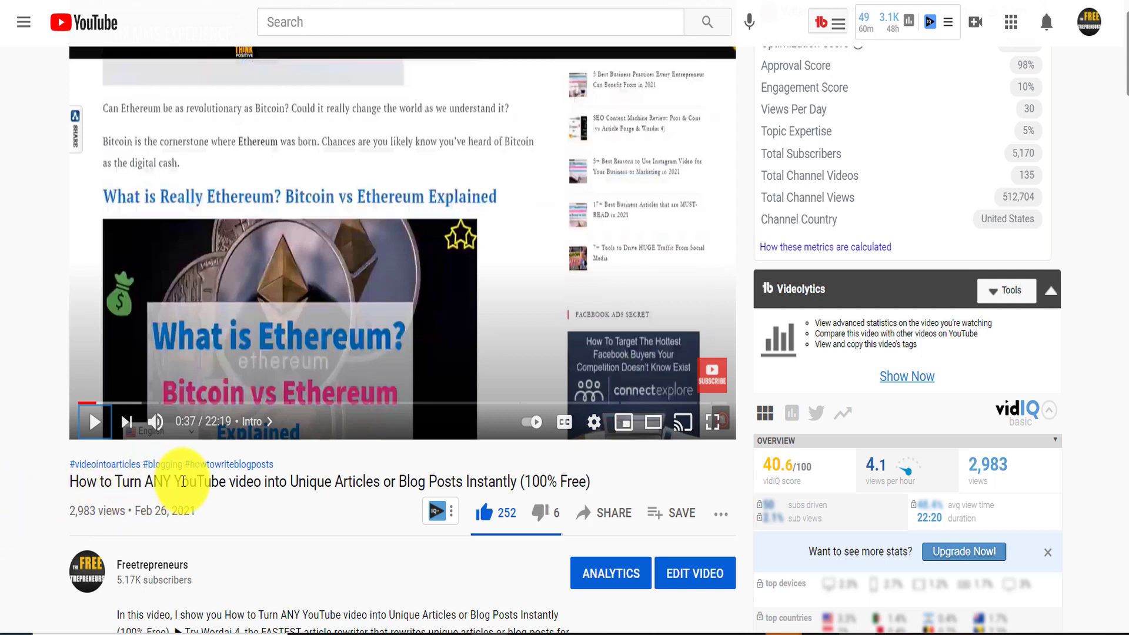
# Review the title of the video about turning YouTube videos into articles and read the viewers' comments about the extension
pyautogui.moveTo(73, 486); pyautogui.dragTo(560, 482)
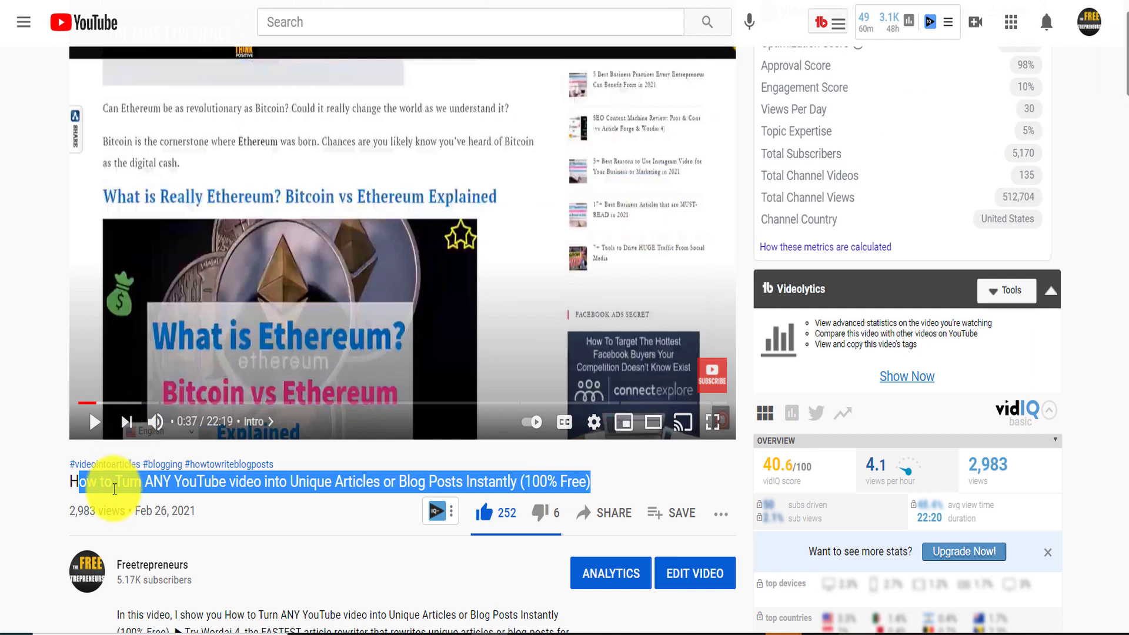
pyautogui.moveTo(71, 506); pyautogui.dragTo(100, 512)
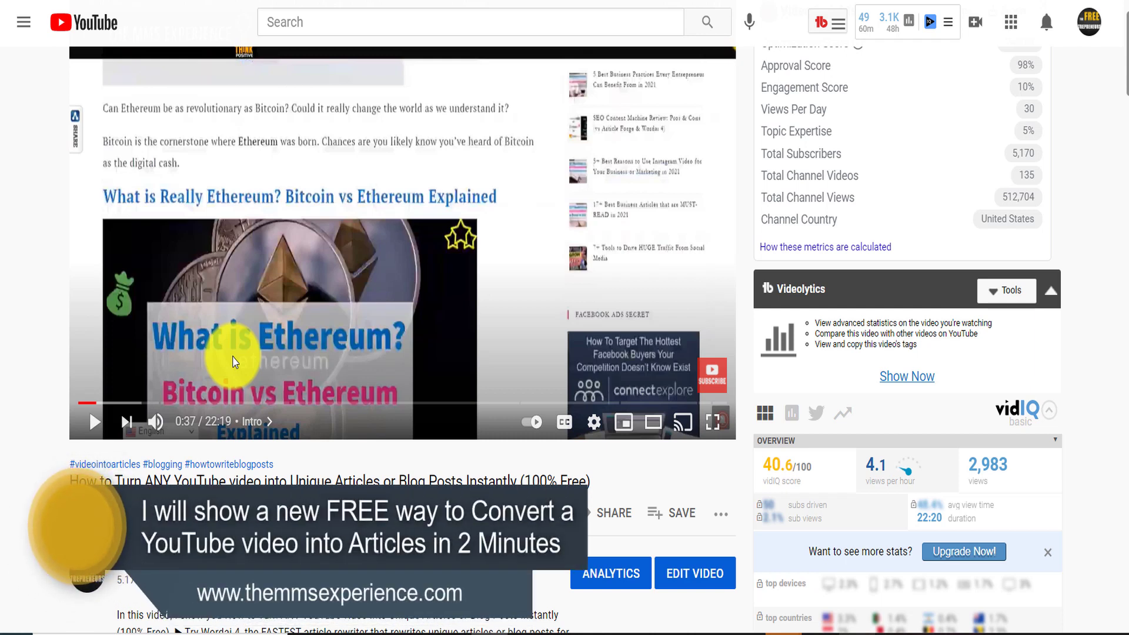
pyautogui.scroll(-9, 353, 294)
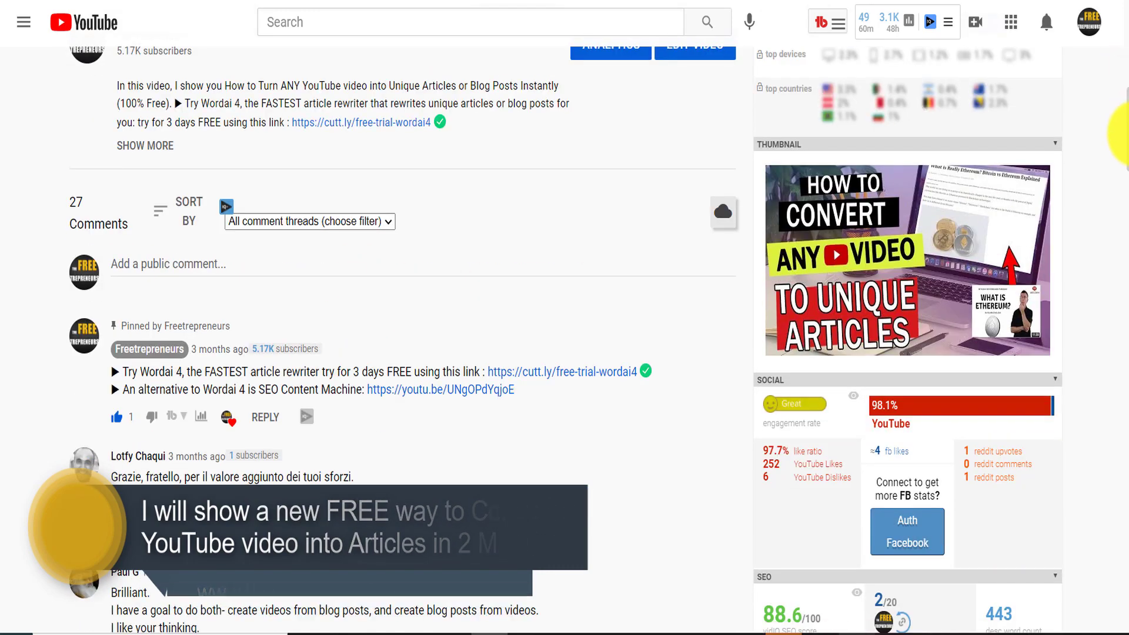
pyautogui.moveTo(1120, 133); pyautogui.dragTo(1112, 330)
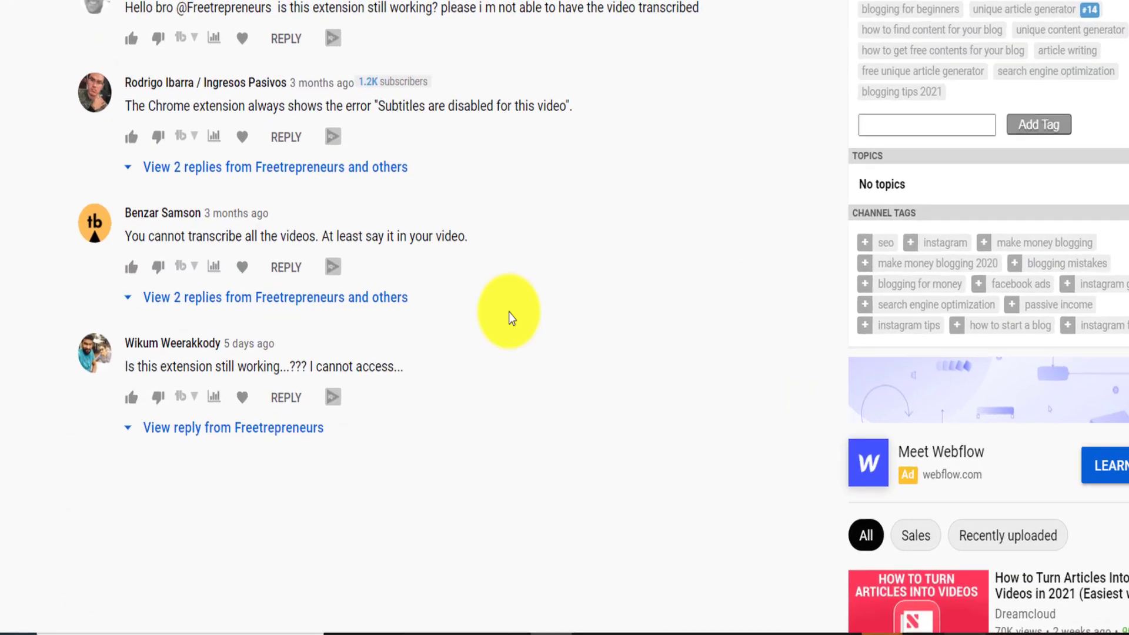
pyautogui.moveTo(122, 374); pyautogui.dragTo(273, 378)
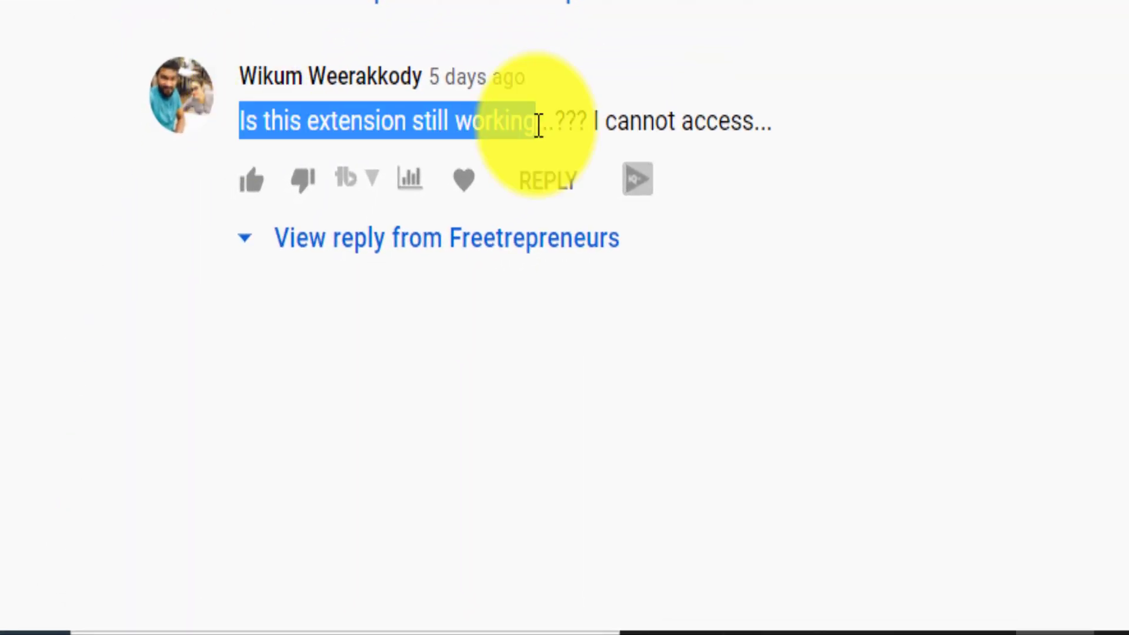
pyautogui.moveTo(538, 124); pyautogui.dragTo(752, 108)
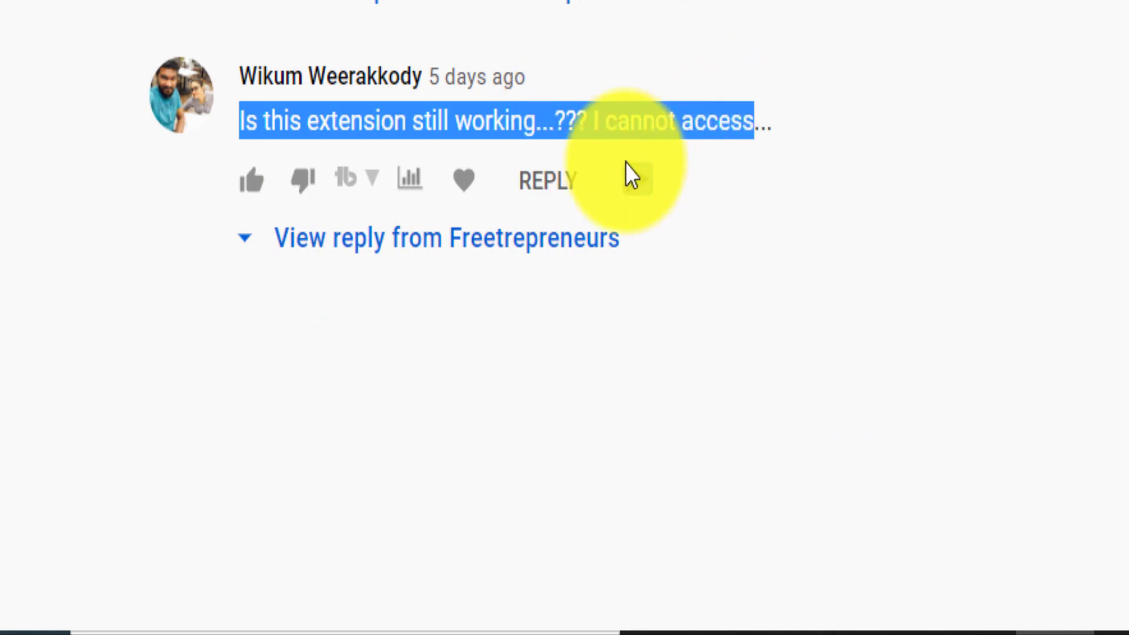
pyautogui.scroll(10, 565, 318)
pyautogui.scroll(5, 564, 317)
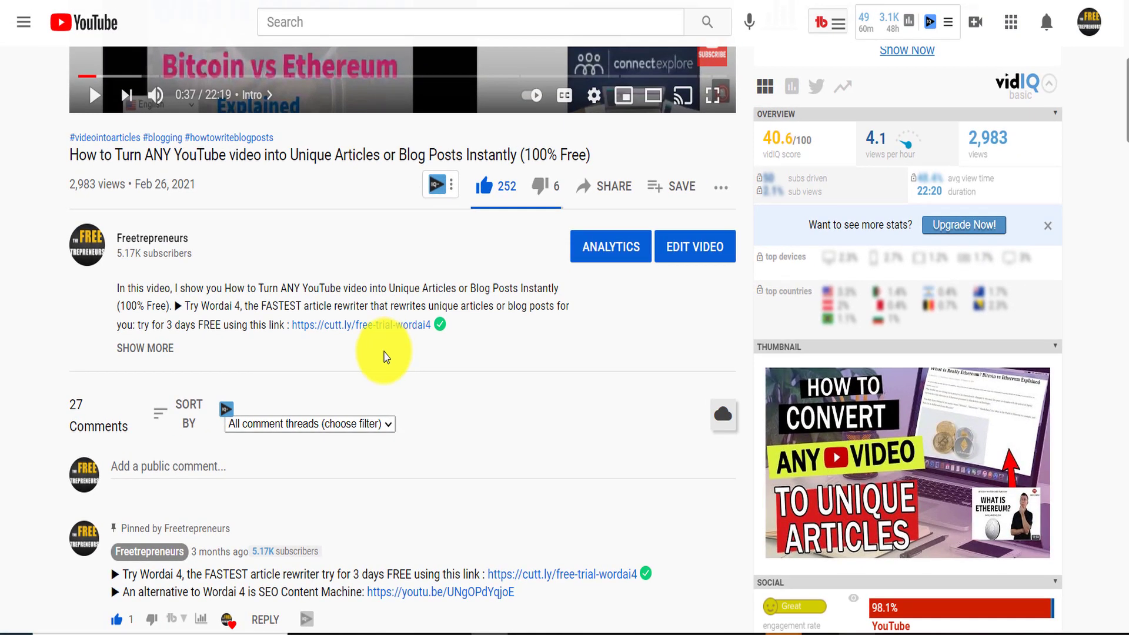
# Expand the video's description, open its Chrome extension link and add the YT Scribe: Transcribe YouTube Videos extension
pyautogui.click(156, 348)
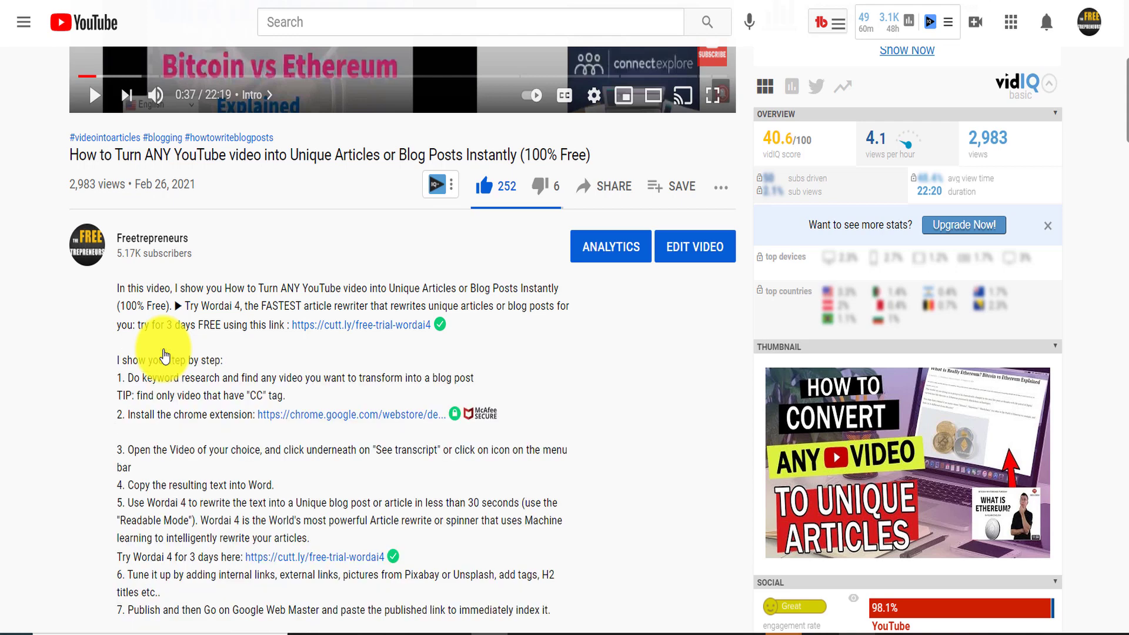
pyautogui.scroll(3, 479, 383)
pyautogui.scroll(3, 478, 383)
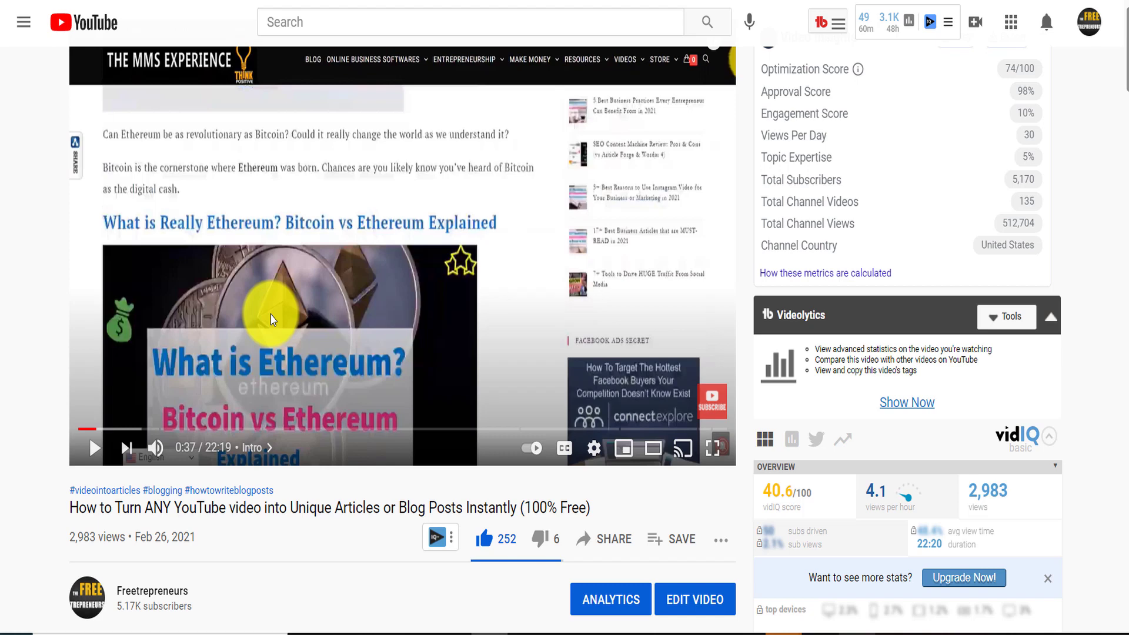
pyautogui.scroll(-9, 254, 354)
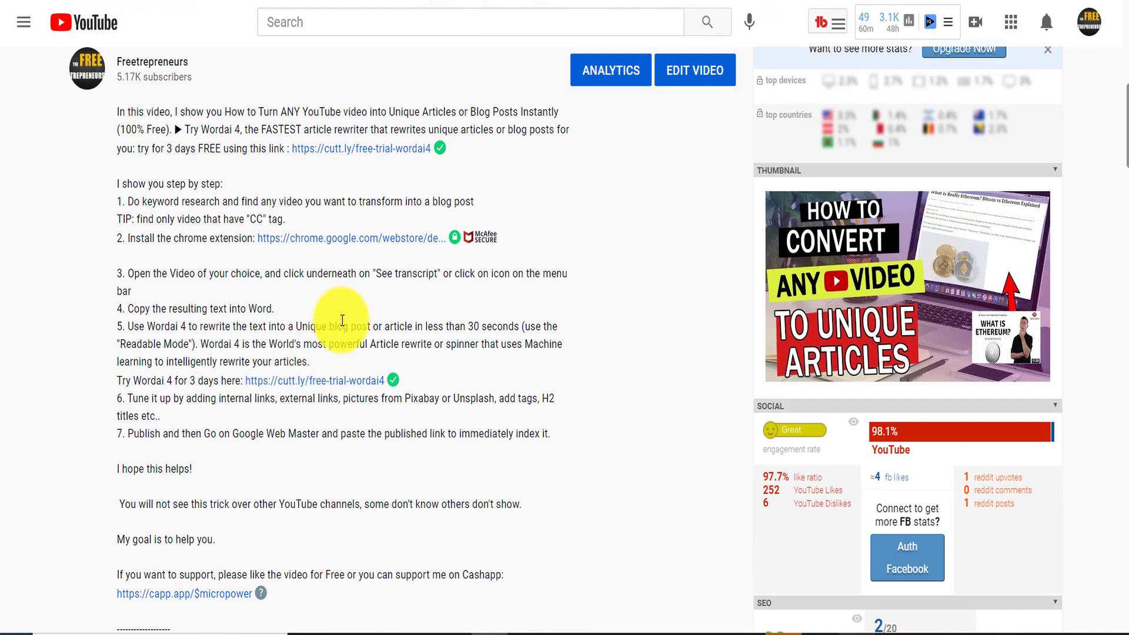
pyautogui.click(354, 234)
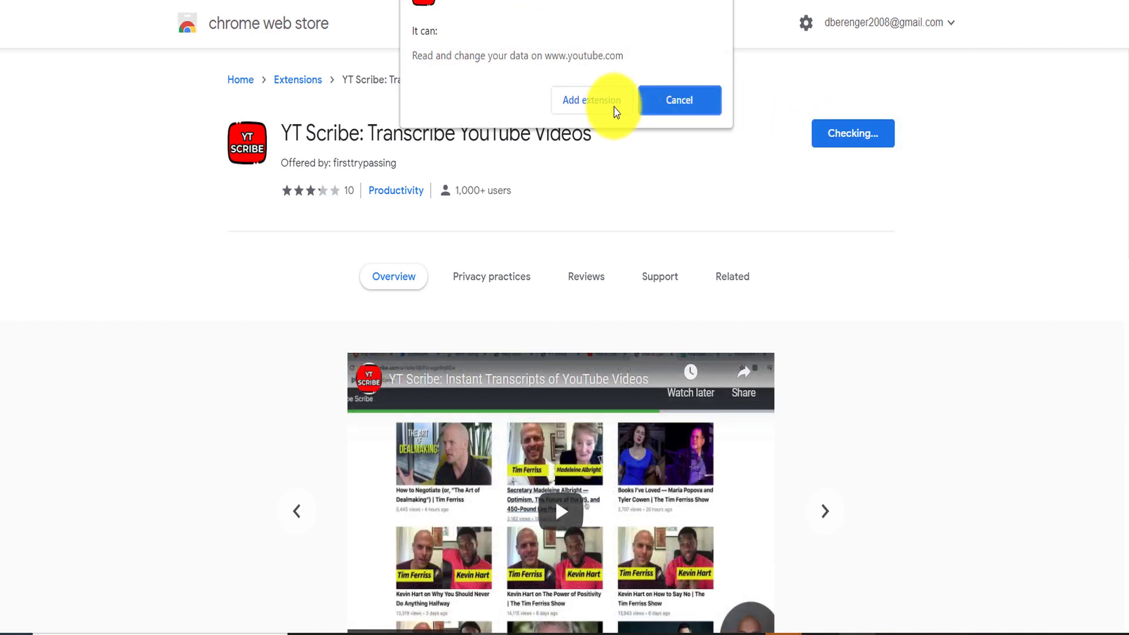
pyautogui.click(615, 108)
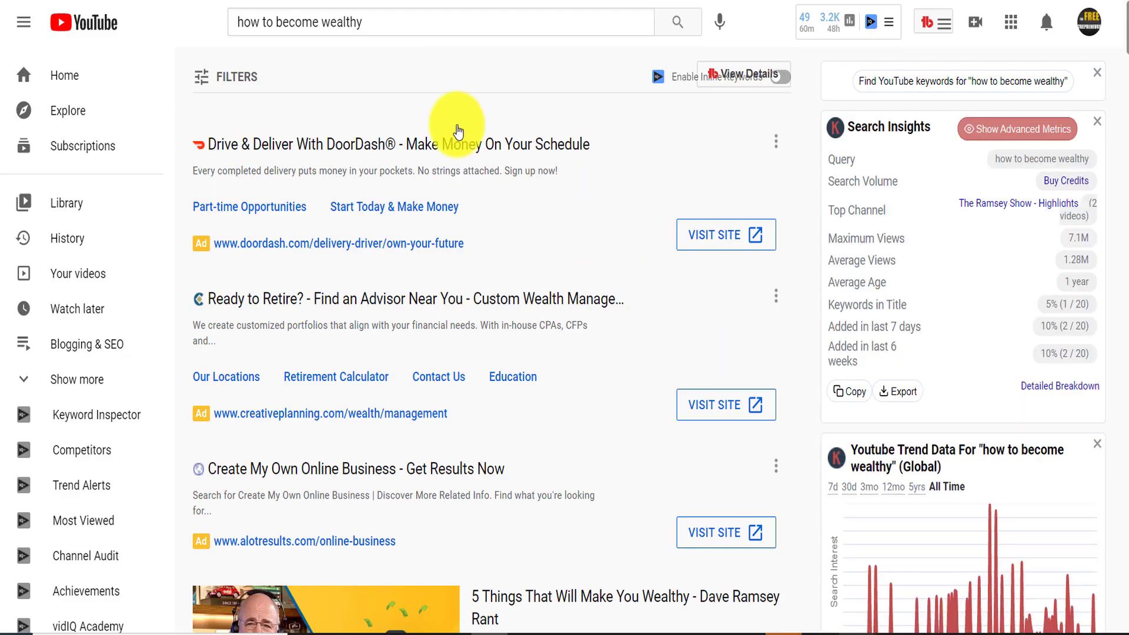
# Filter the "how to become wealthy" search results to videos with Subtitles/CC
pyautogui.click(388, 21)
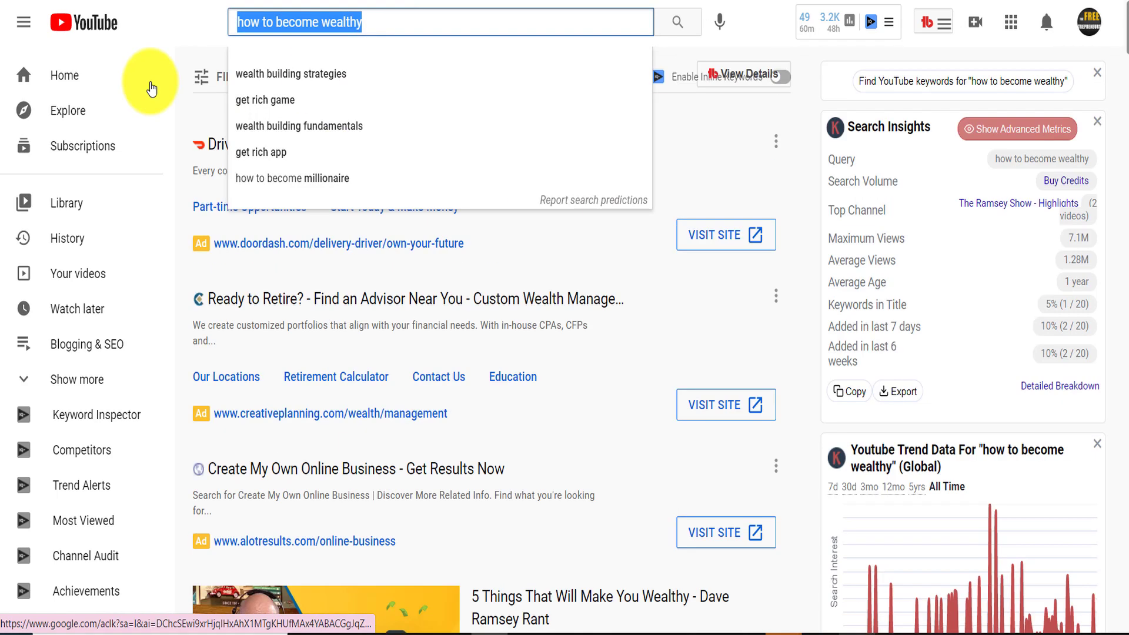
pyautogui.click(195, 84)
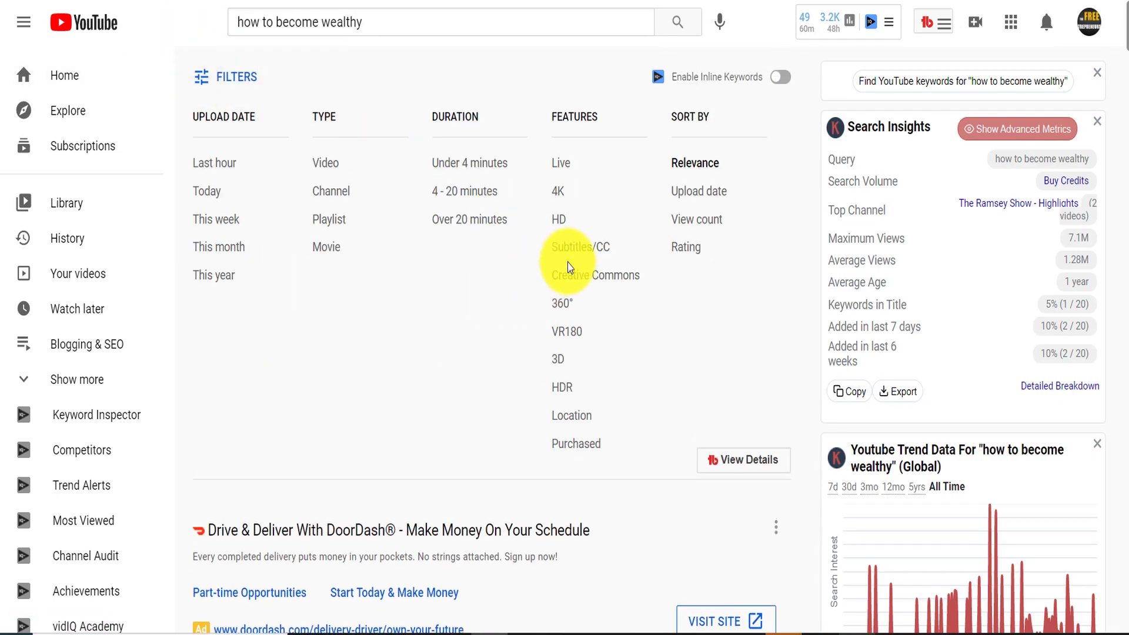
pyautogui.click(579, 250)
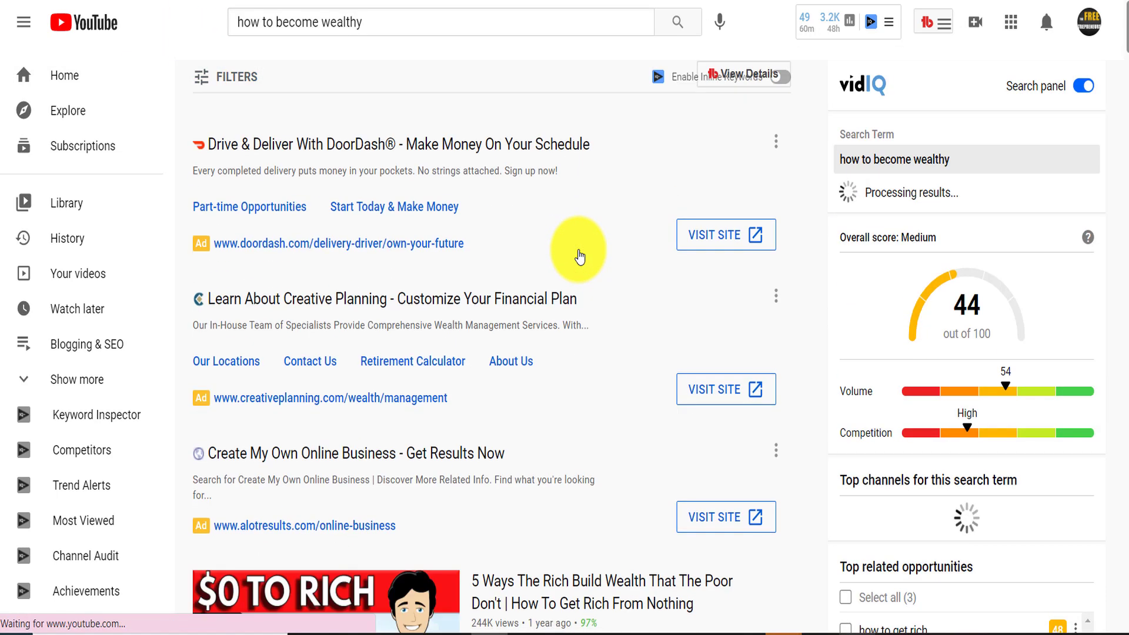
# Open the video "5 Ways The Rich Build Wealth That The Poor Don't", pause it and open its YT Scribe transcript
pyautogui.scroll(-10, 756, 341)
pyautogui.scroll(5, 555, 157)
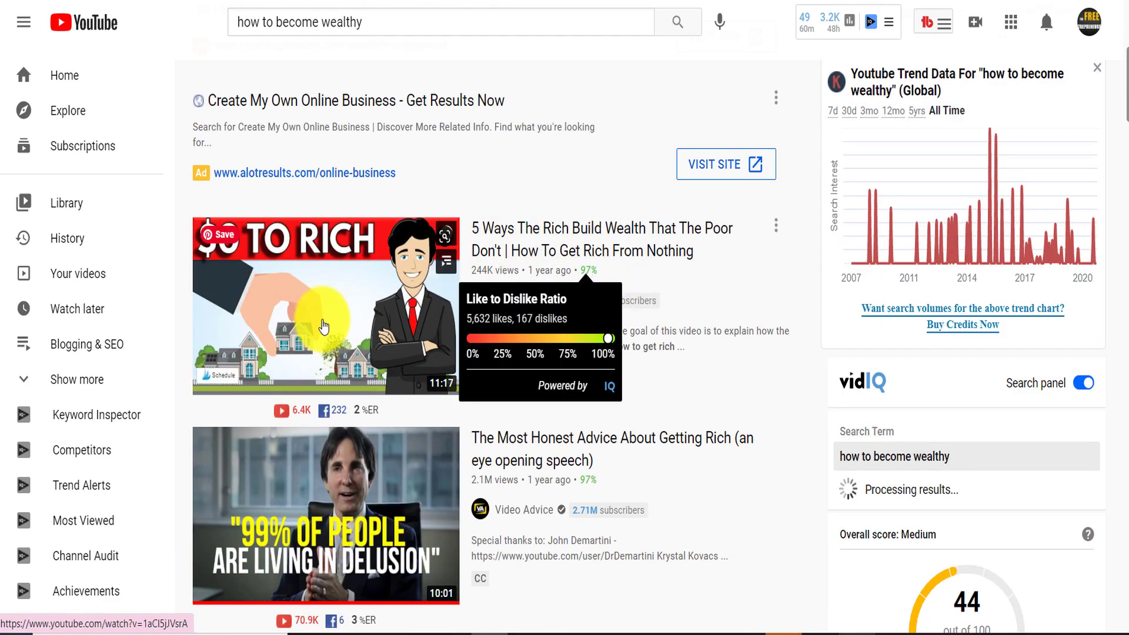
pyautogui.click(322, 323)
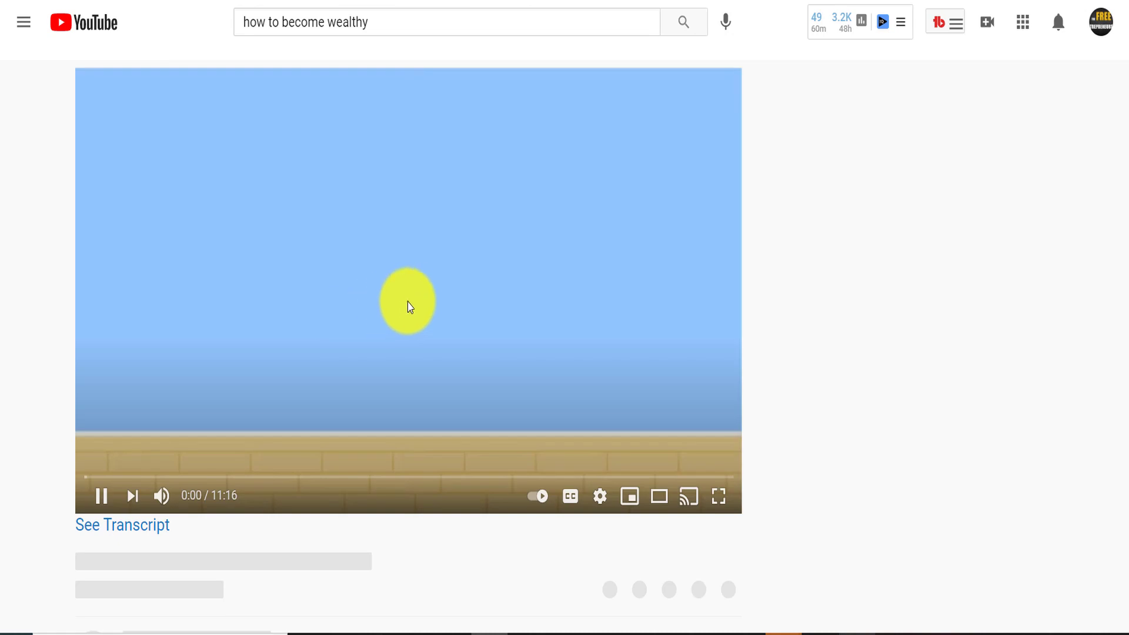
pyautogui.click(322, 434)
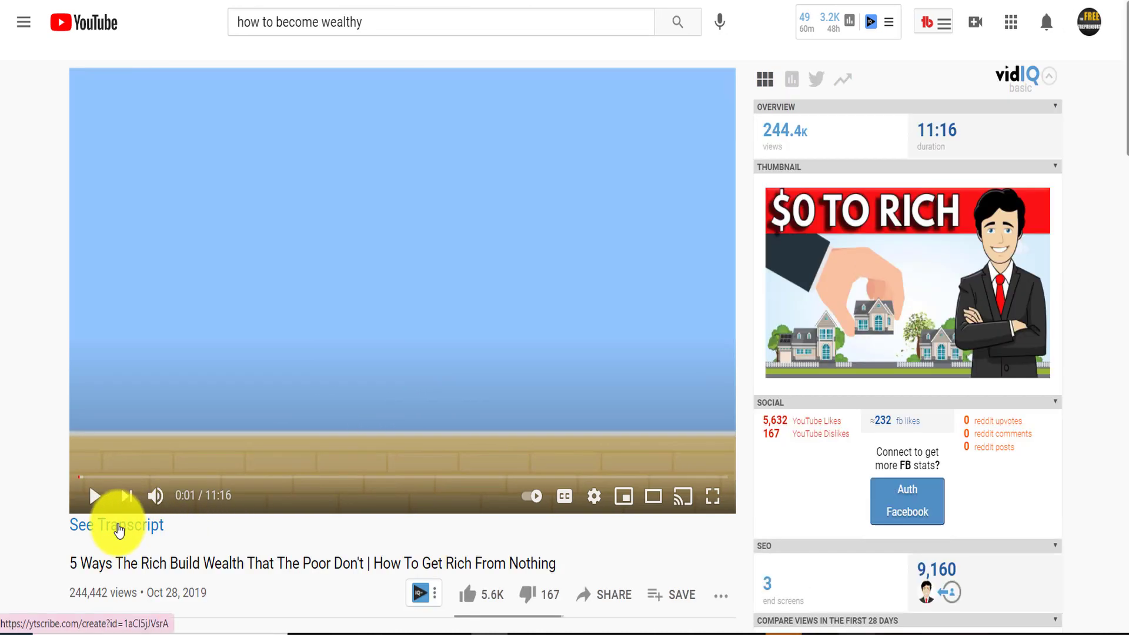
pyautogui.click(120, 529)
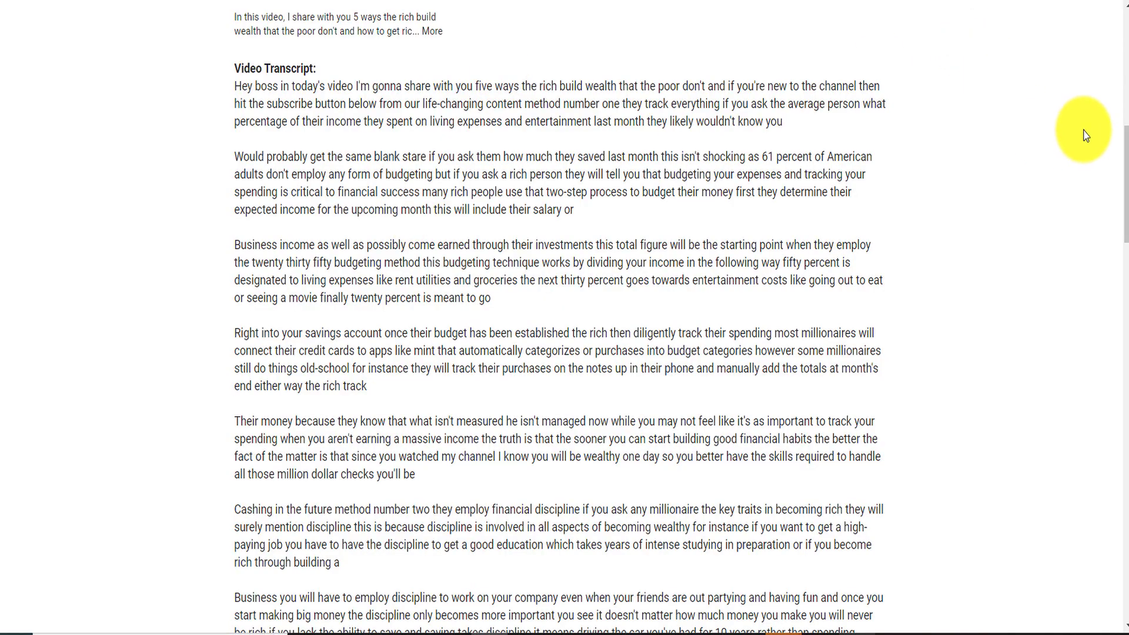
# Read through the video's transcript in YT Scribe, highlighting its opening paragraphs to check the text
pyautogui.moveTo(1121, 150); pyautogui.dragTo(1100, 25)
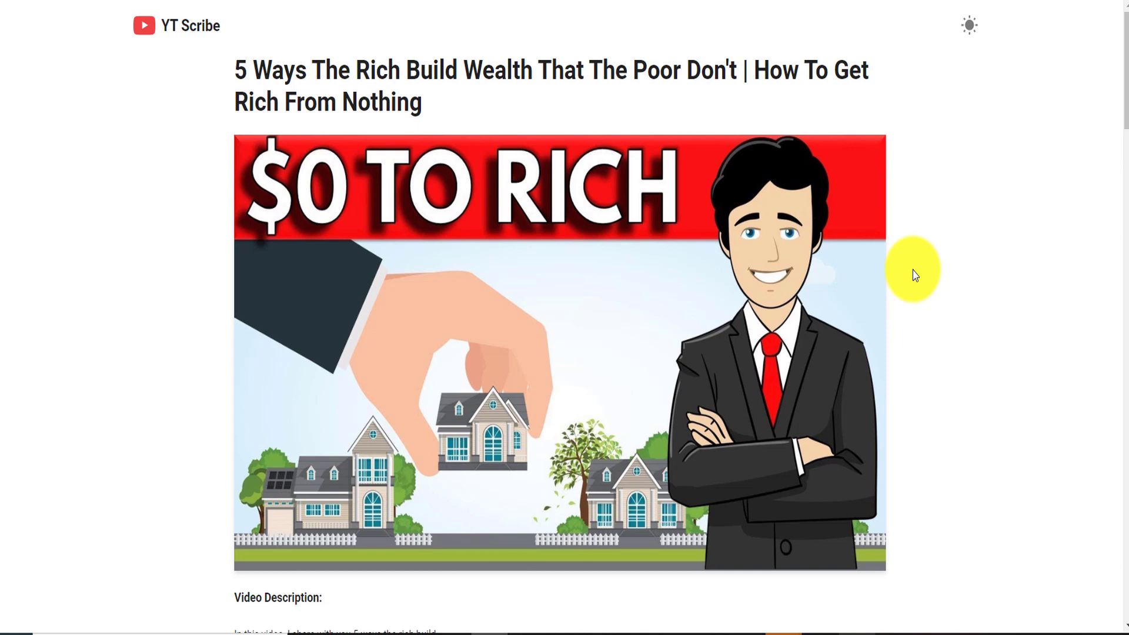
pyautogui.scroll(-9, 915, 271)
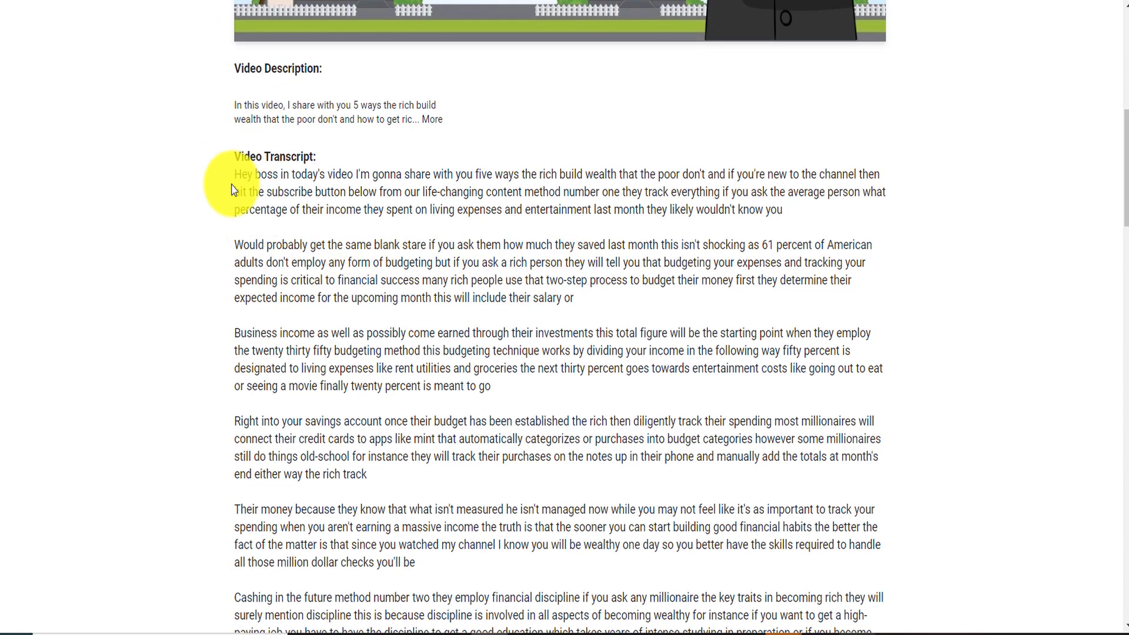
pyautogui.moveTo(234, 190); pyautogui.dragTo(335, 245)
pyautogui.click(221, 156)
pyautogui.tripleClick(235, 176)
pyautogui.keyDown('shift'); pyautogui.click(841, 544); pyautogui.keyUp('shift')
pyautogui.scroll(-6, 853, 517)
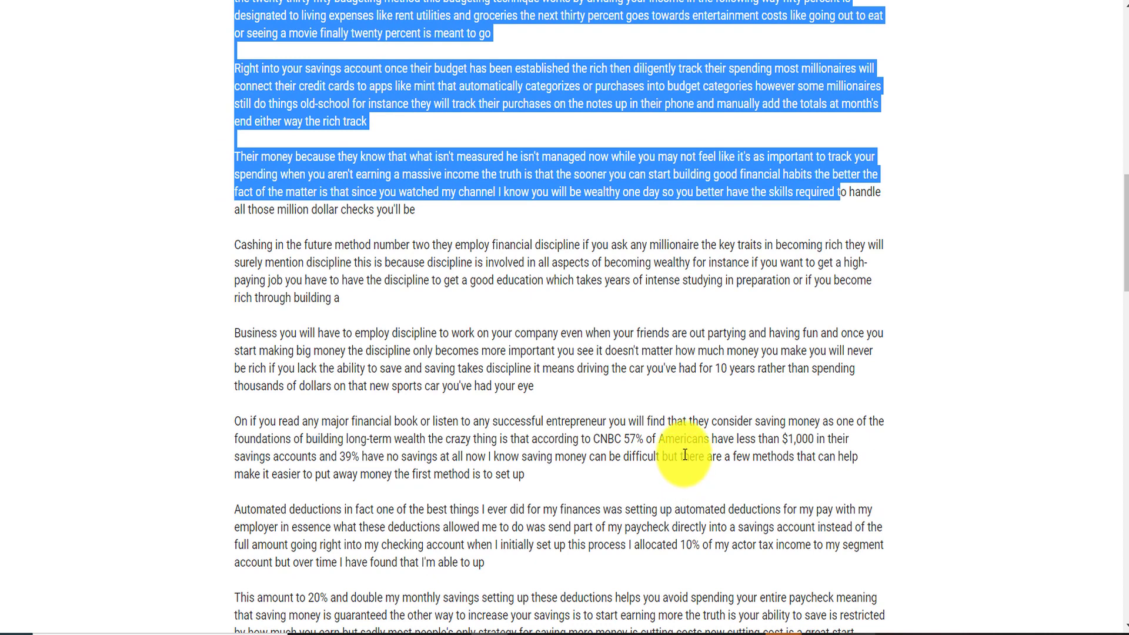
pyautogui.scroll(-3, 682, 454)
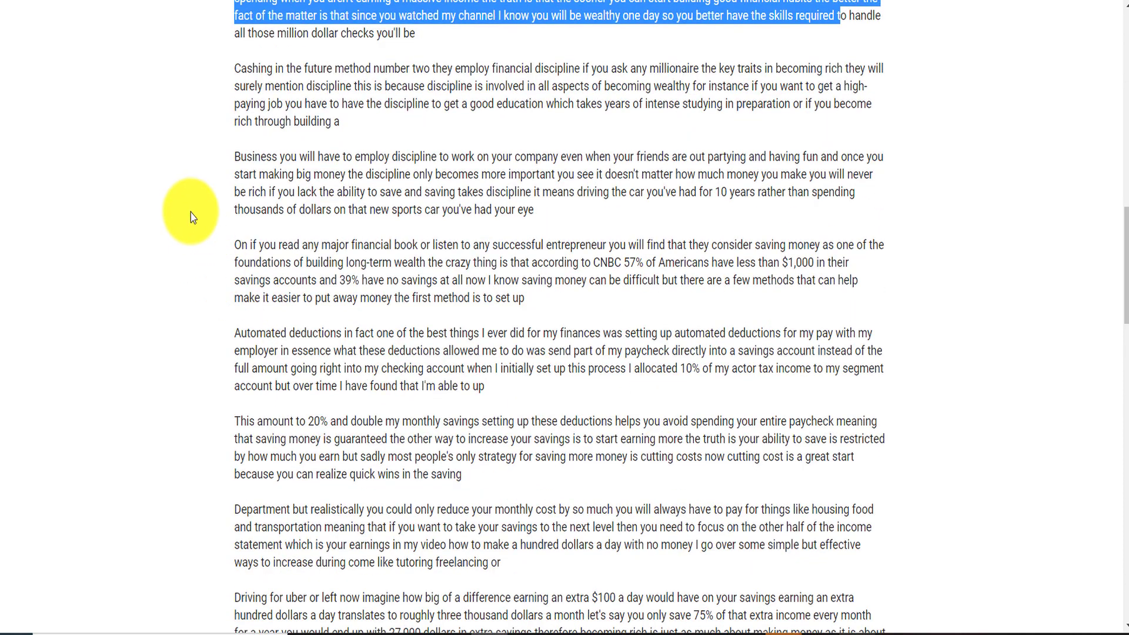
pyautogui.click(281, 192)
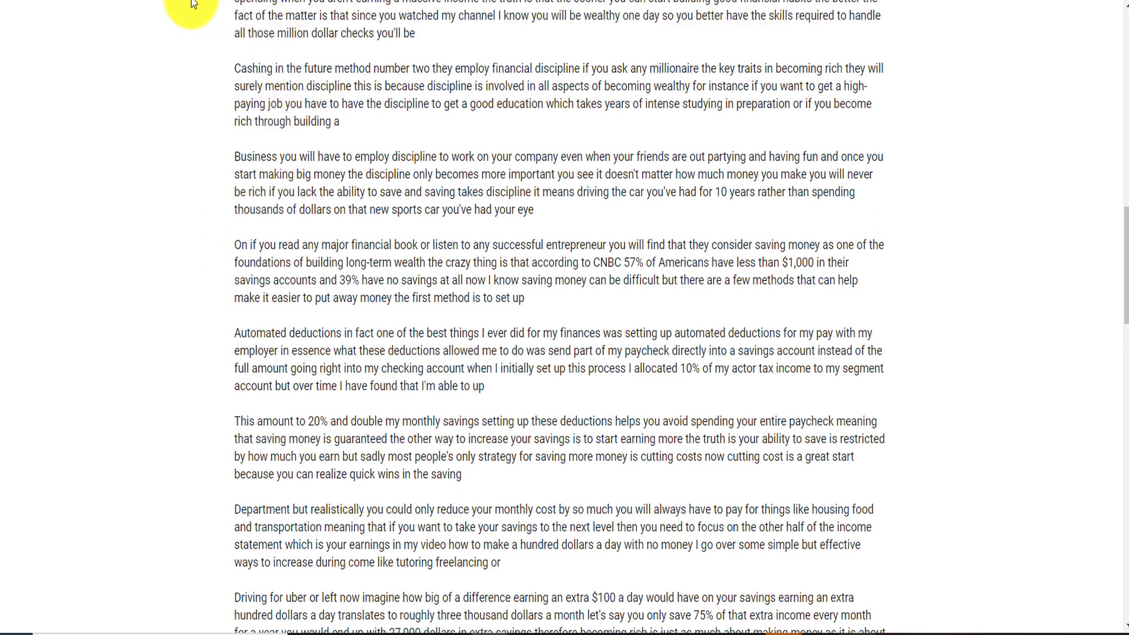
pyautogui.scroll(5, 390, 143)
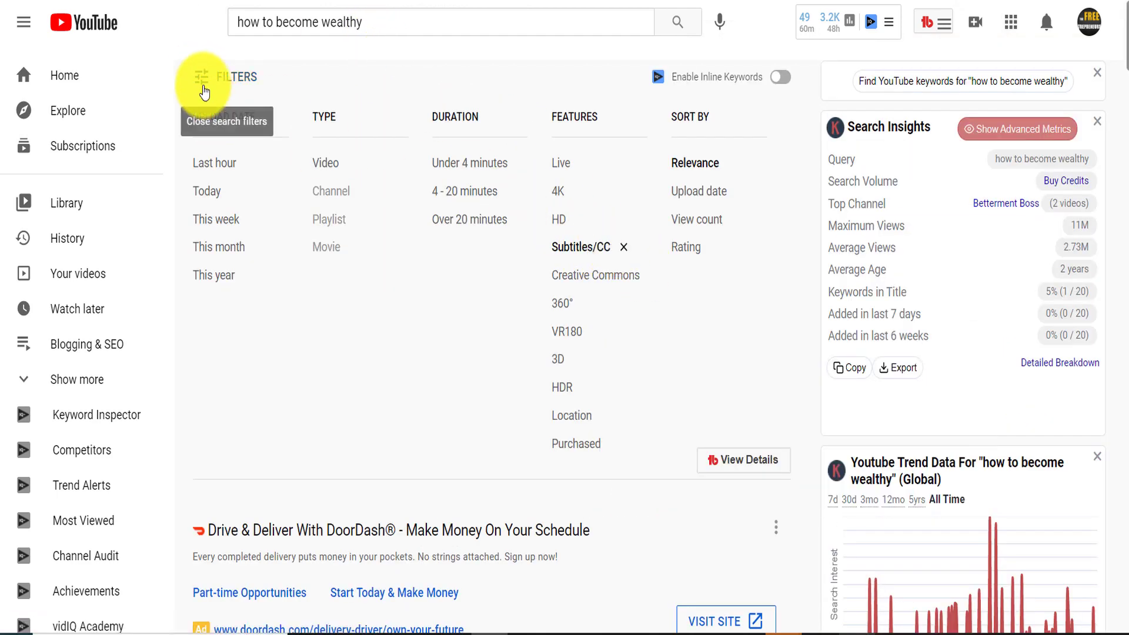
# Close the search filters and examine the "how to become wealthy" results for videos carrying the CC label
pyautogui.click(203, 81)
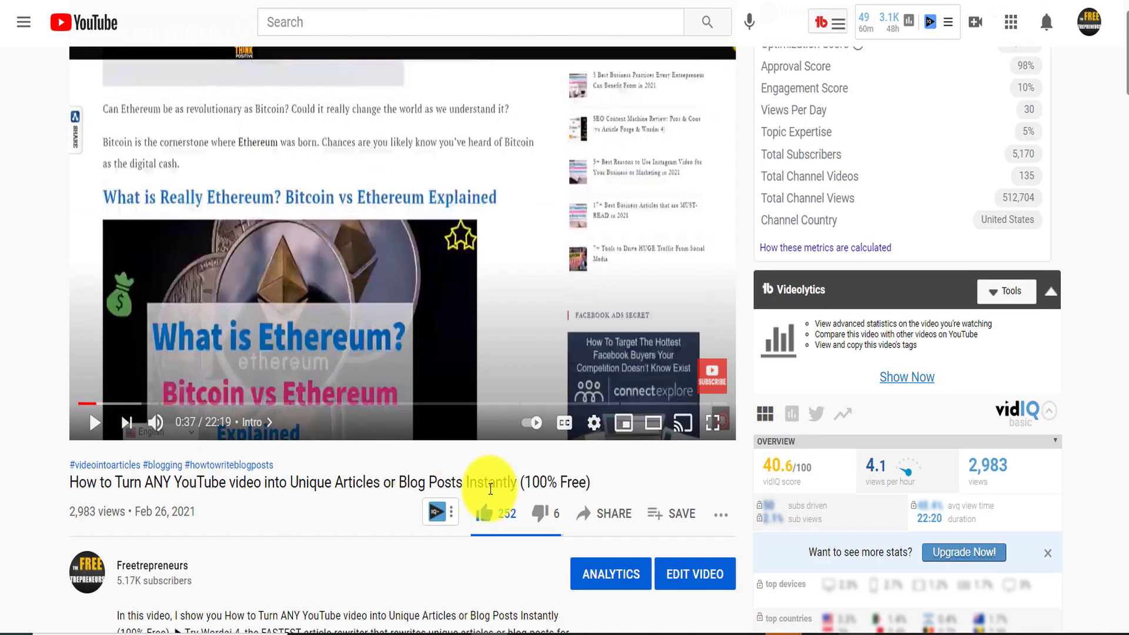
pyautogui.moveTo(484, 483); pyautogui.dragTo(78, 482)
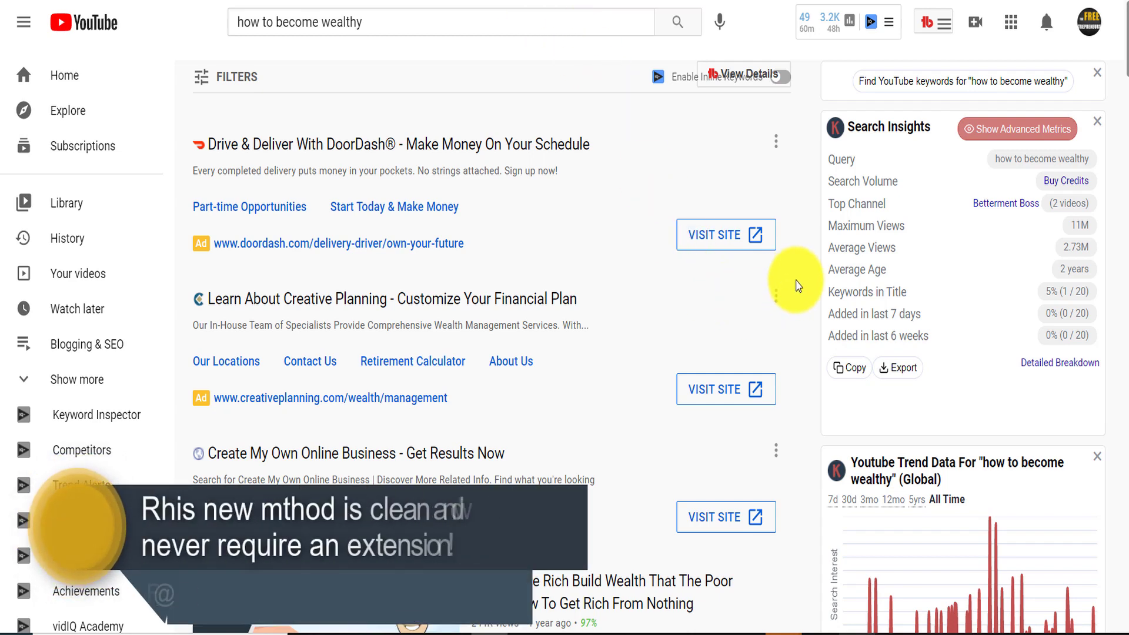
pyautogui.scroll(-5, 796, 289)
pyautogui.scroll(5, 395, 184)
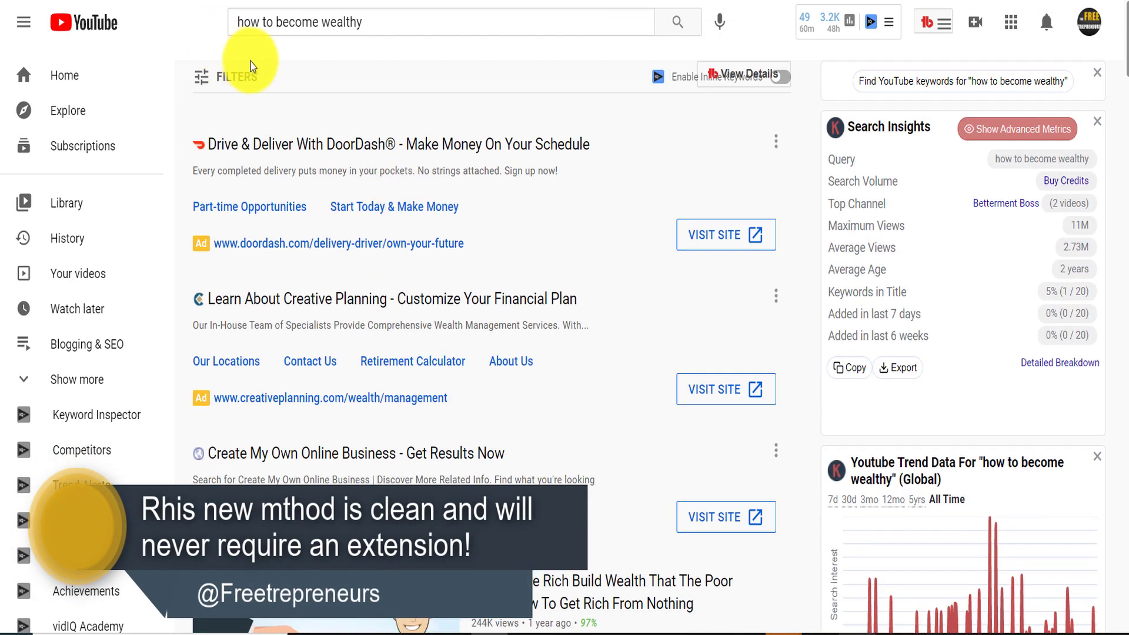
pyautogui.scroll(-4, 597, 88)
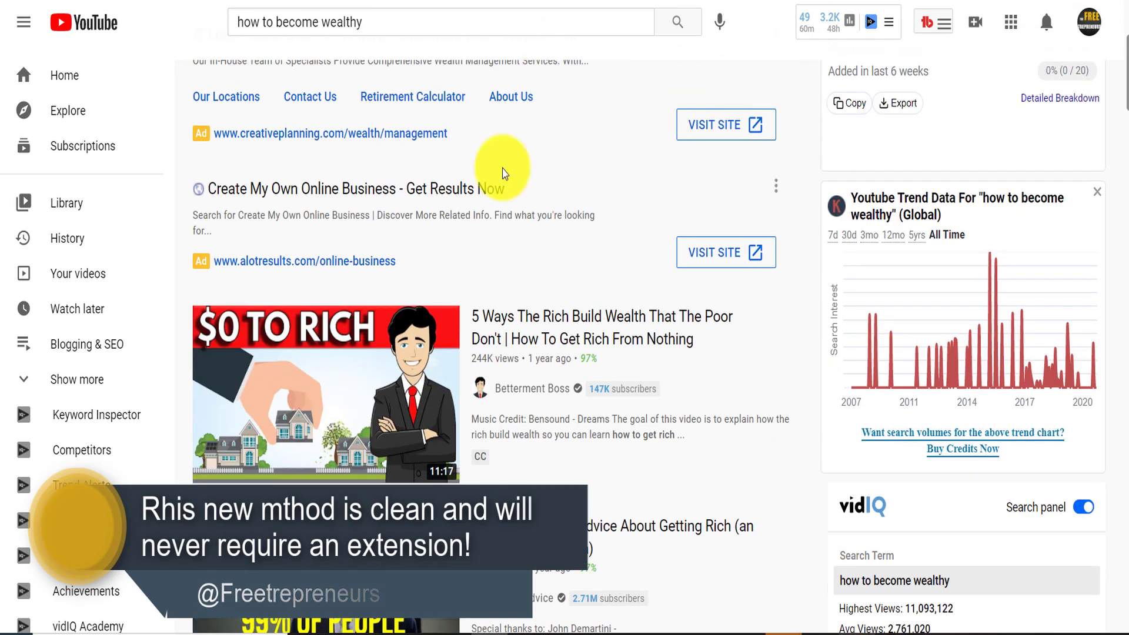
pyautogui.scroll(-3, 612, 373)
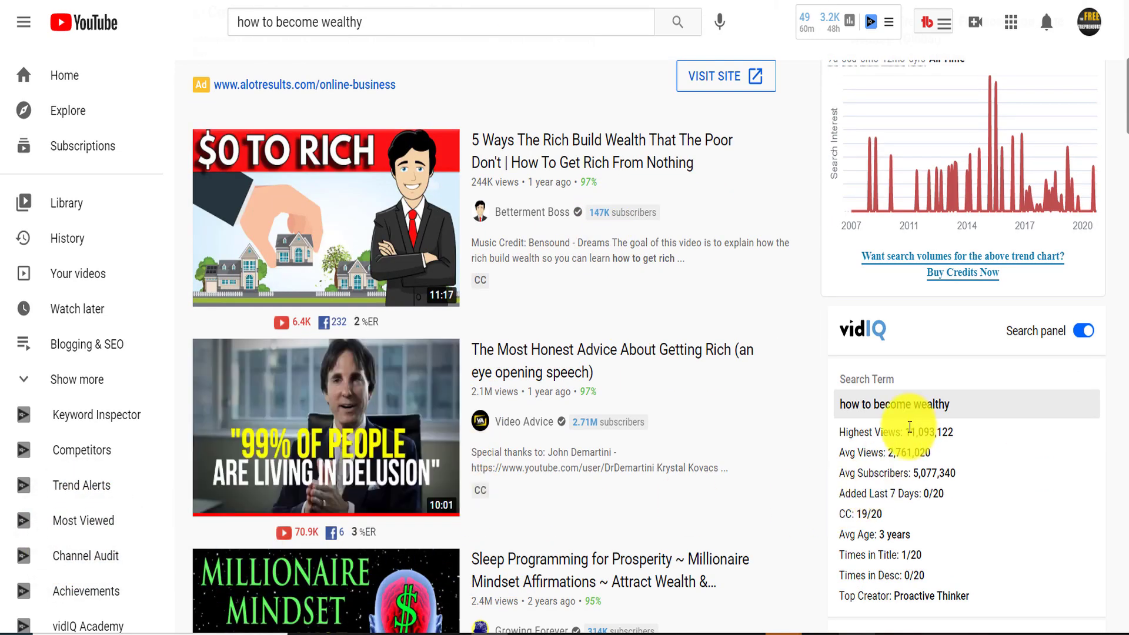
pyautogui.scroll(-2, 912, 426)
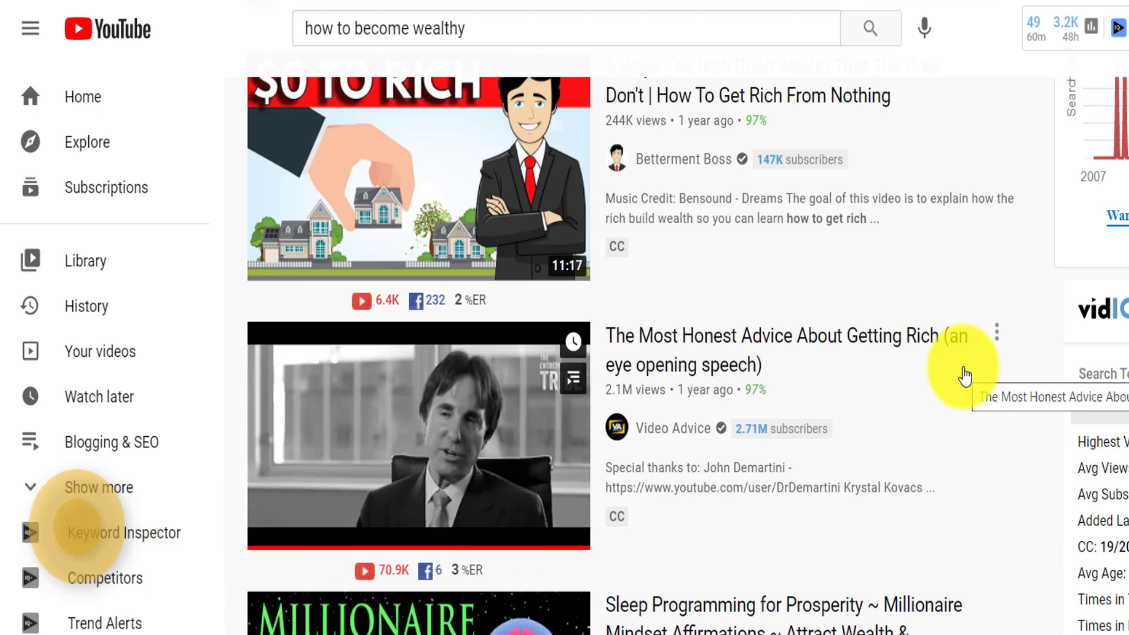
pyautogui.scroll(-8, 967, 382)
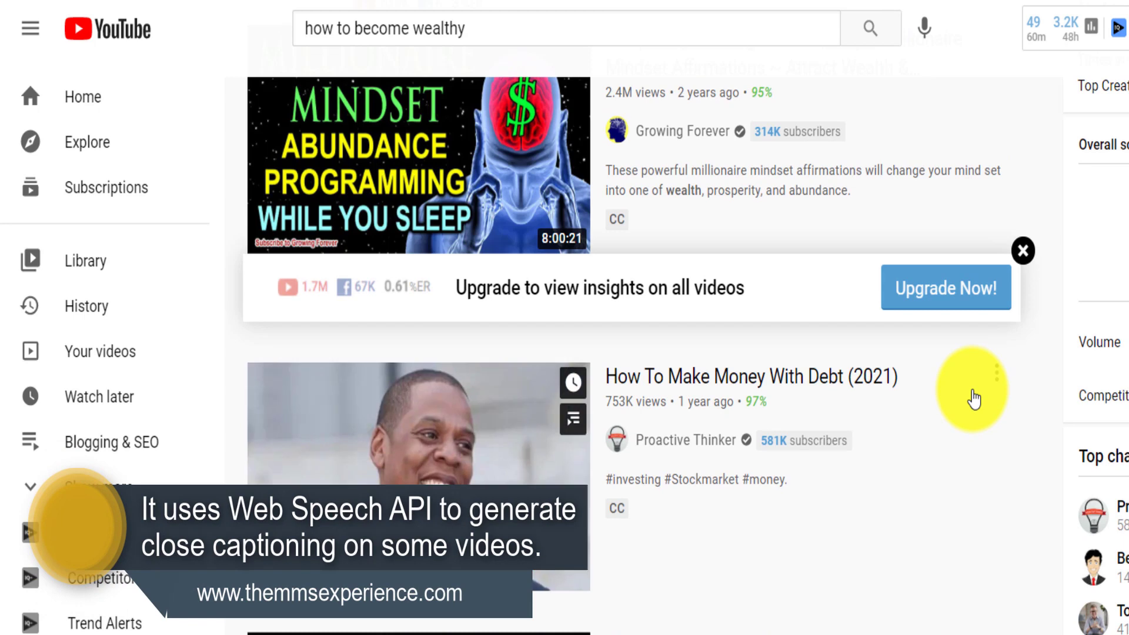
pyautogui.scroll(-4, 975, 410)
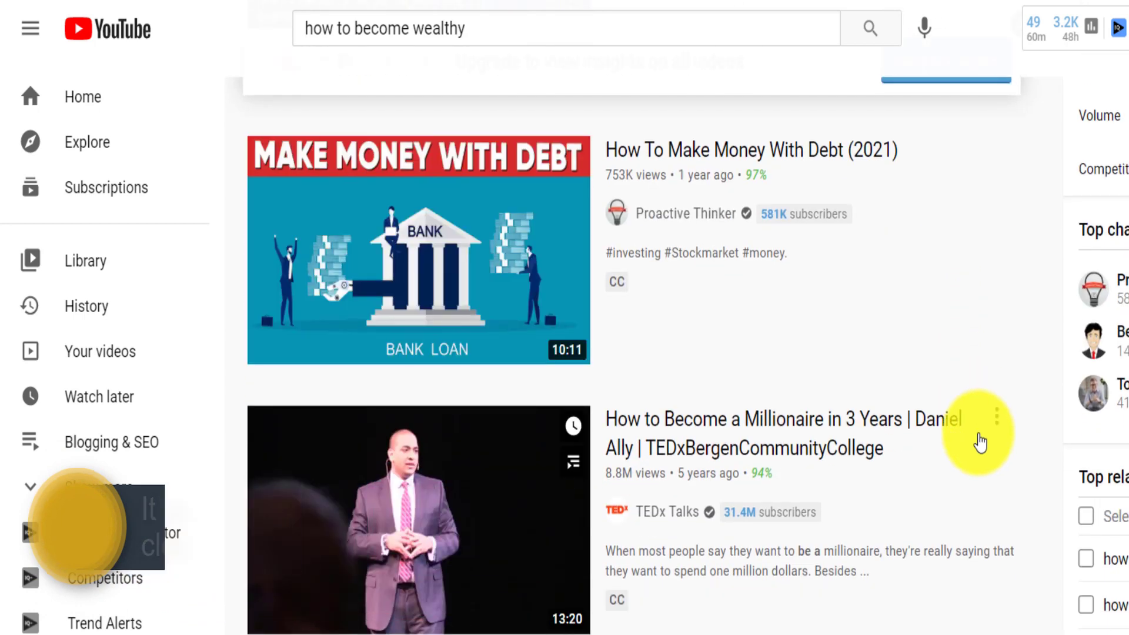
pyautogui.scroll(5, 979, 435)
pyautogui.scroll(4, 979, 440)
pyautogui.scroll(6, 1040, 373)
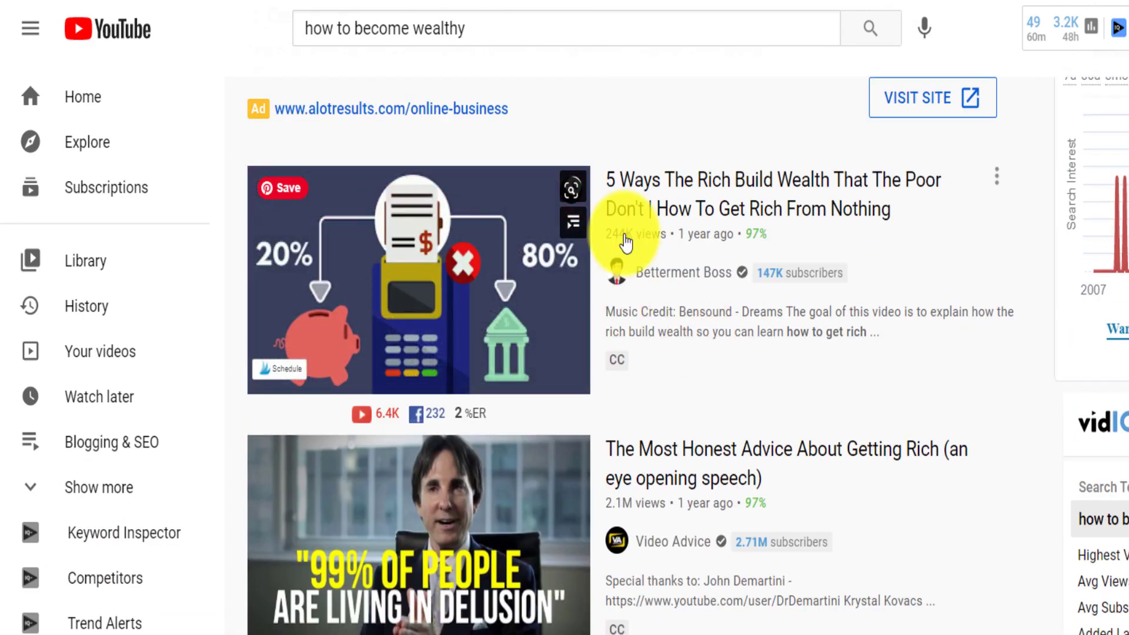
pyautogui.moveTo(790, 246)
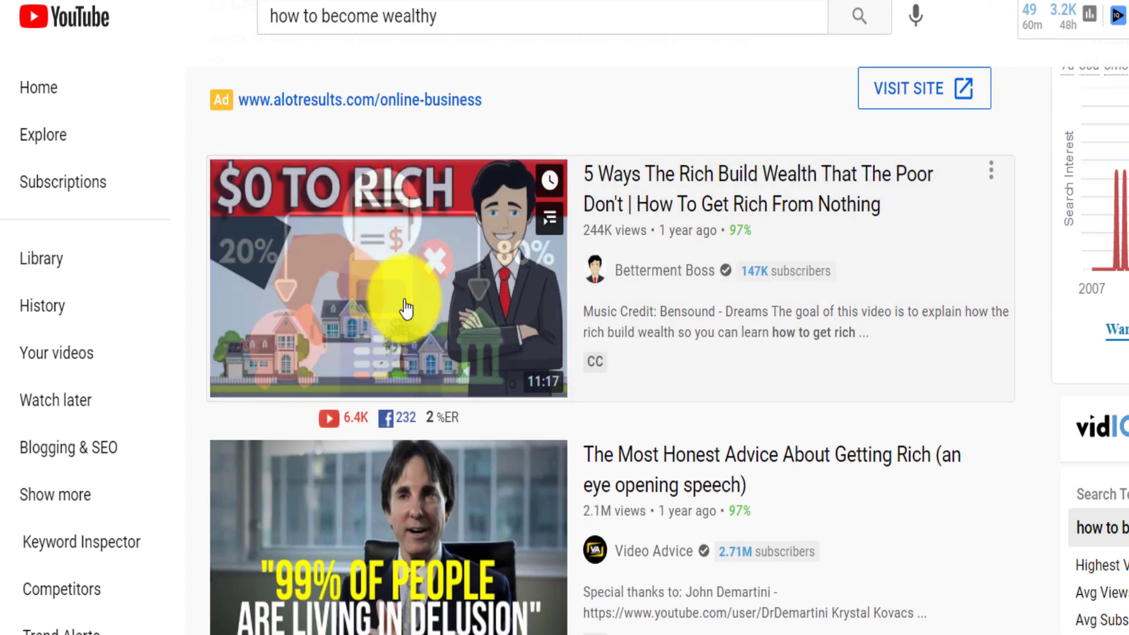
# Open the video "5 Ways The Rich Build Wealth That The Poor Don't", pause it and copy its video URL
pyautogui.click(405, 303)
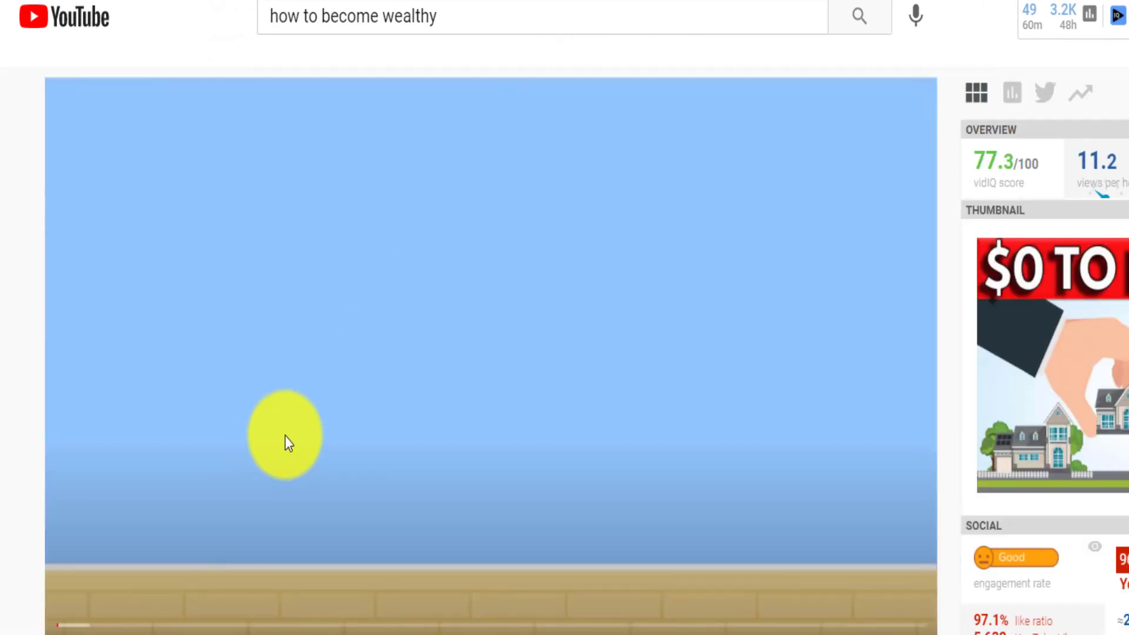
pyautogui.click(280, 445)
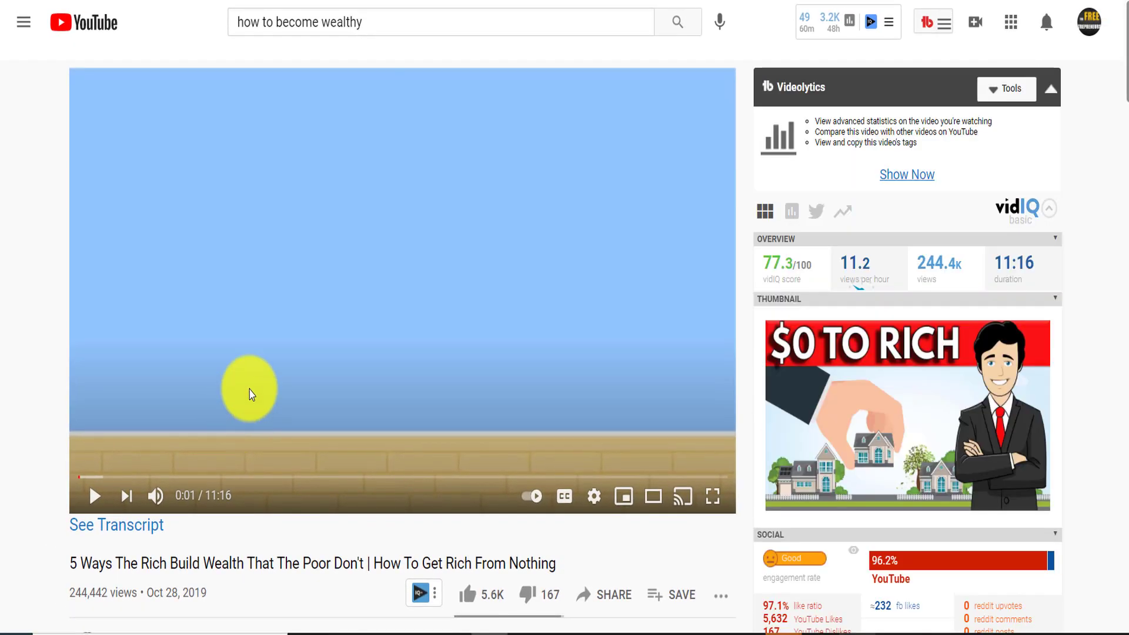
pyautogui.rightClick(215, 171)
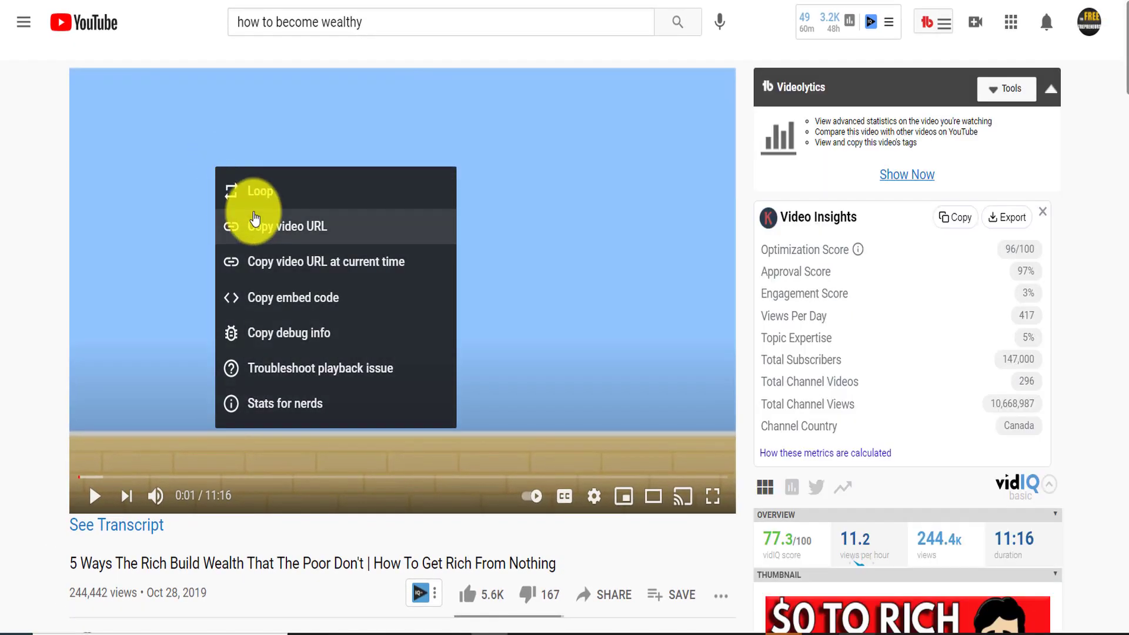
pyautogui.click(257, 221)
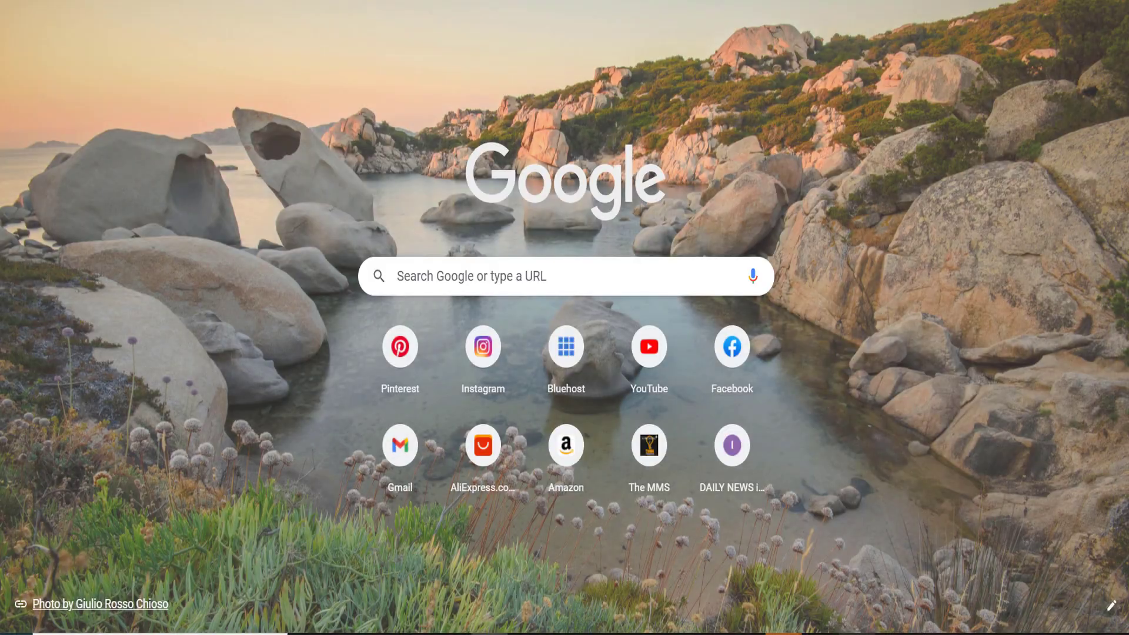
# Search Google for "downsub" and open the DownSub website
pyautogui.write('down')
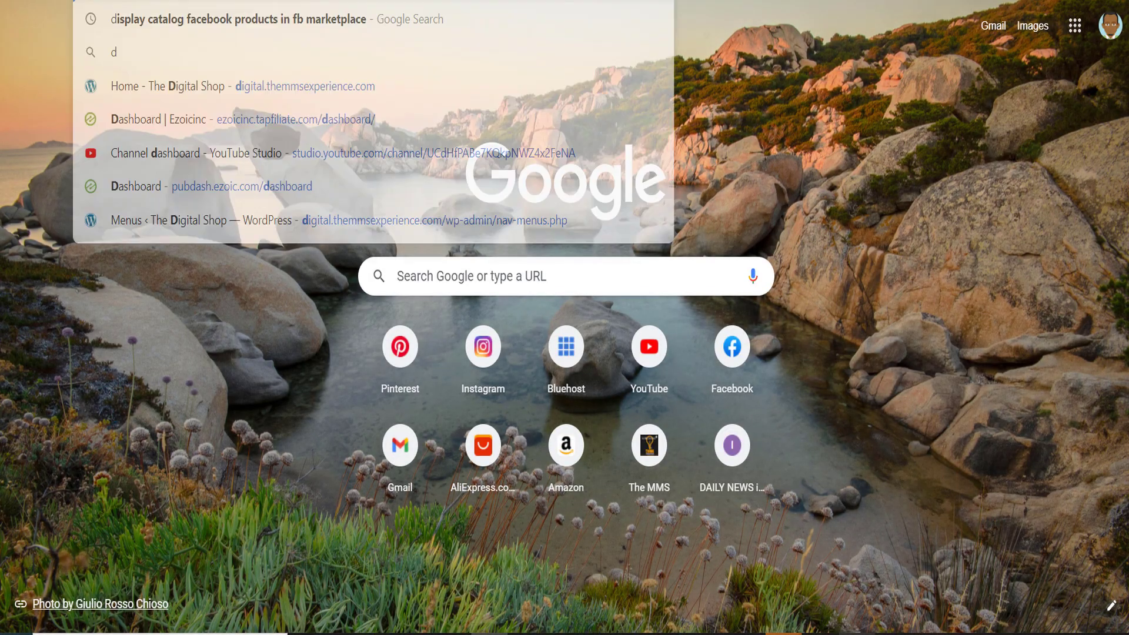
pyautogui.write('sub')
pyautogui.press('Return')
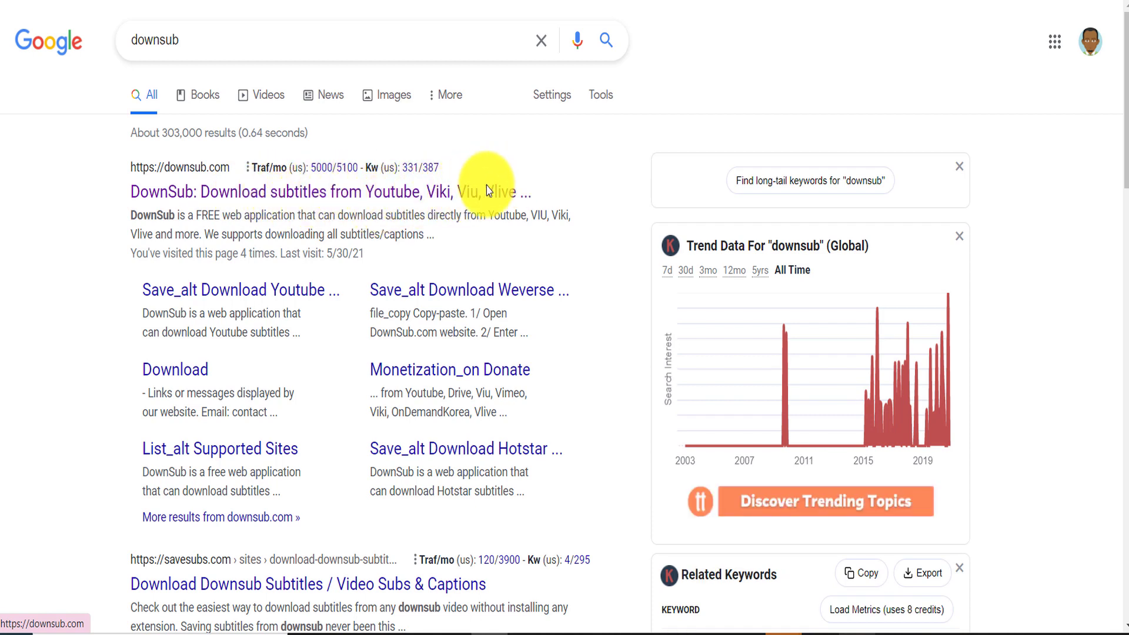
pyautogui.click(270, 199)
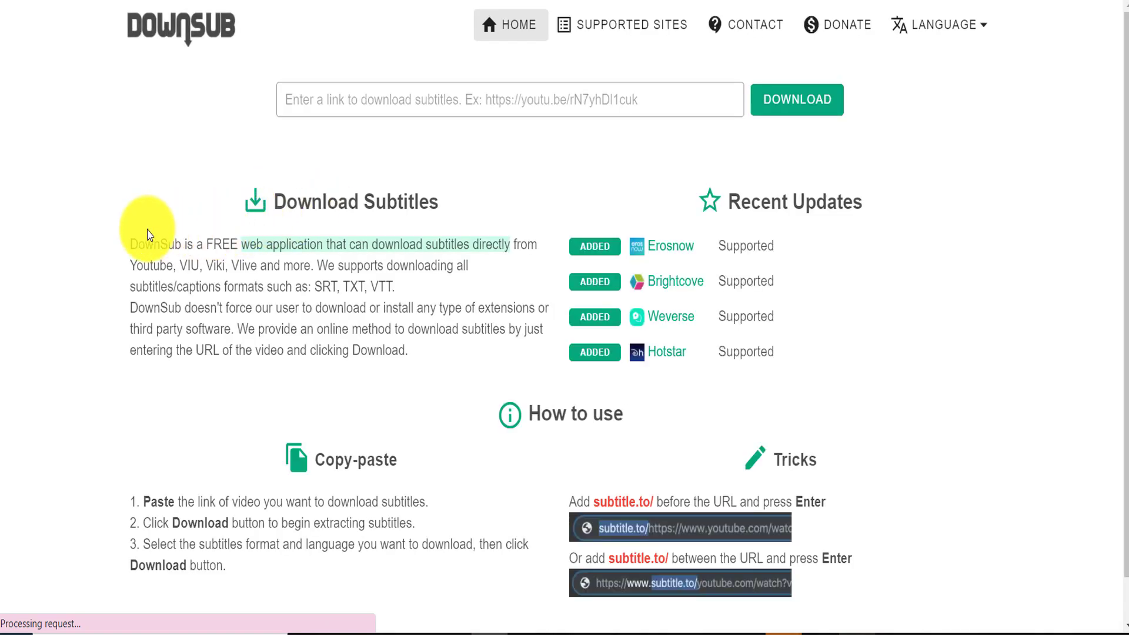
# Read DownSub's description of its subtitle downloads and supported formats, dismissing the Flash Player pop-up
pyautogui.moveTo(138, 238); pyautogui.dragTo(159, 335)
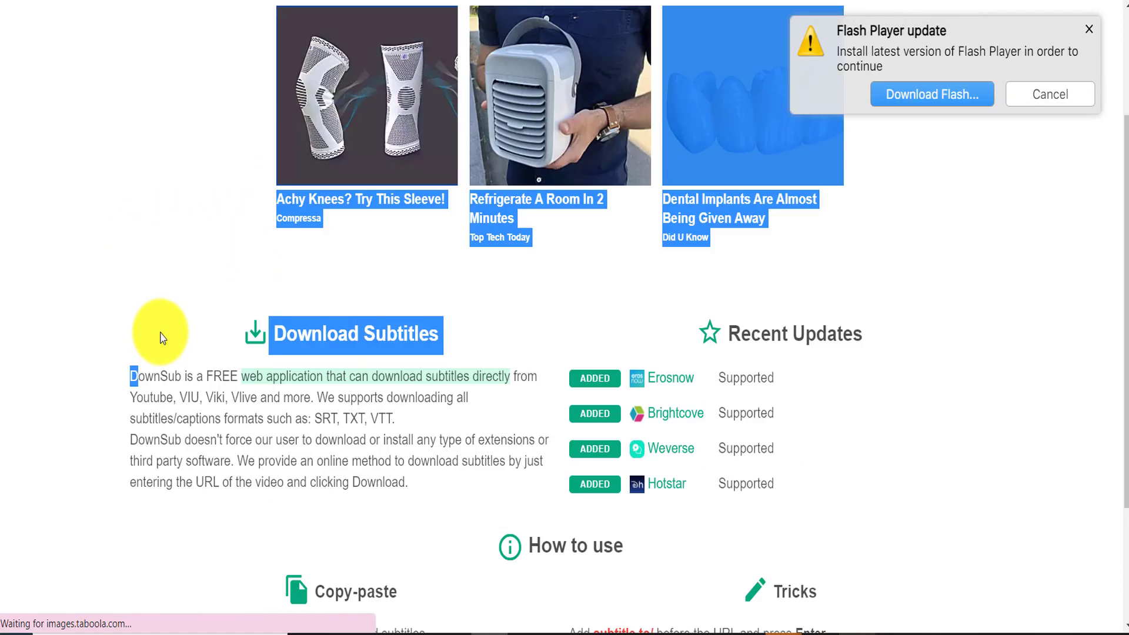
pyautogui.scroll(-1, 1121, 156)
pyautogui.click(1091, 33)
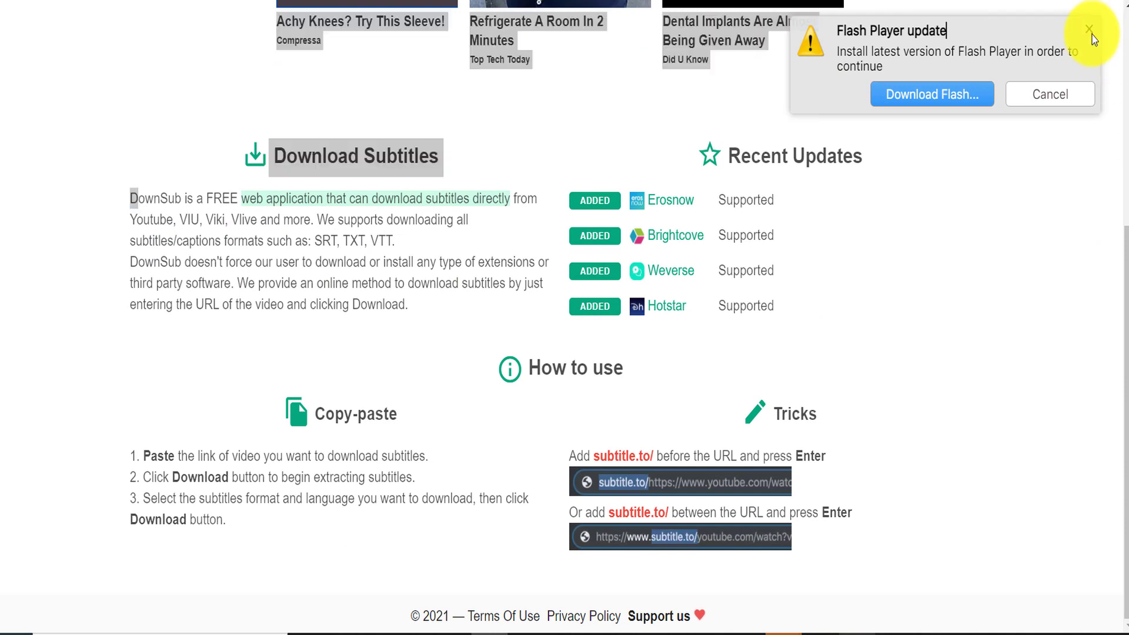
pyautogui.click(1087, 33)
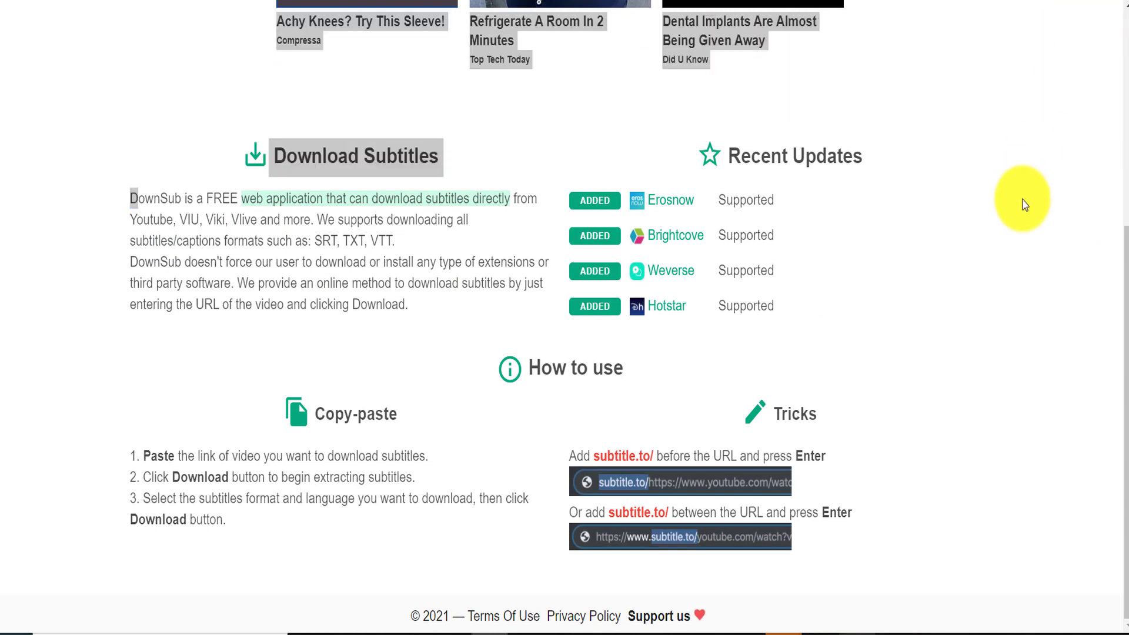
pyautogui.click(787, 208)
pyautogui.moveTo(107, 210); pyautogui.dragTo(321, 217)
pyautogui.click(314, 257)
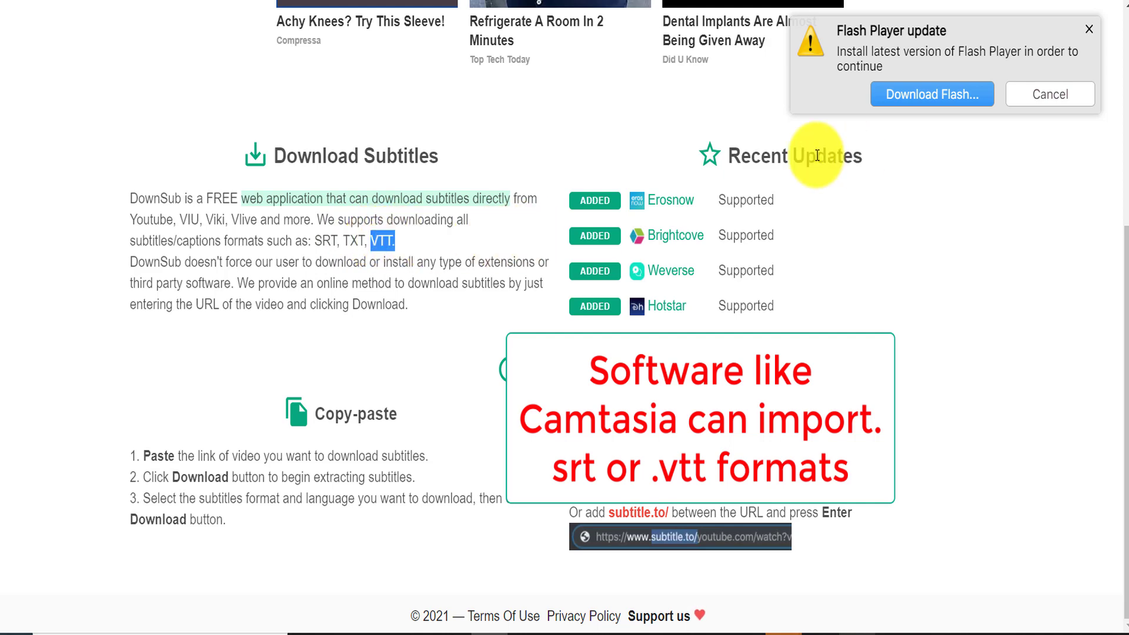
pyautogui.doubleClick(356, 238)
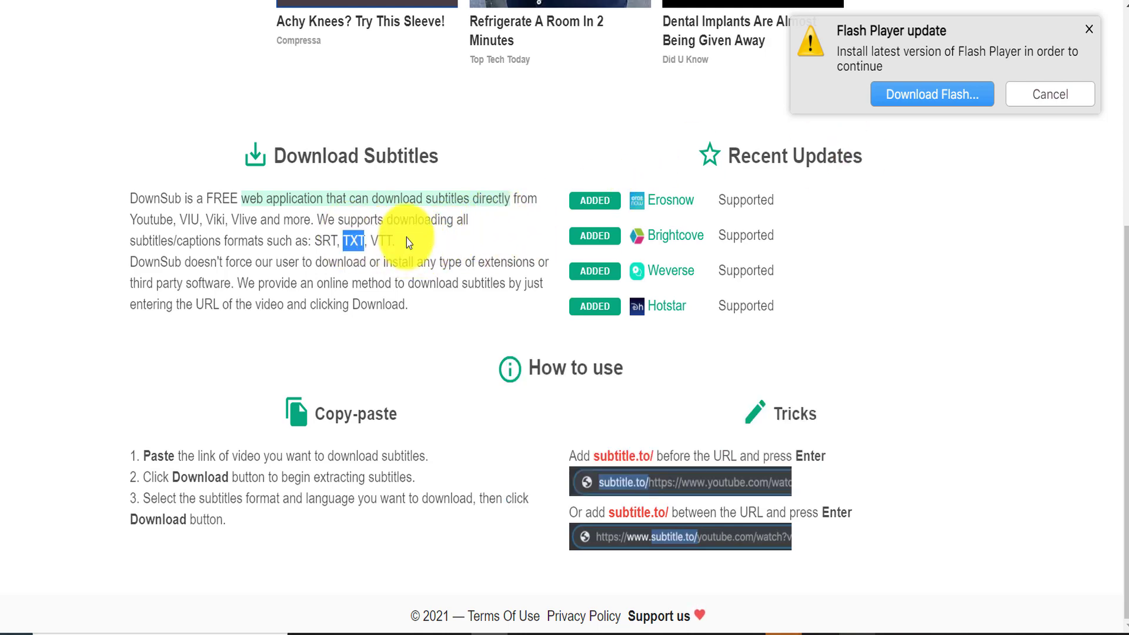
# Paste the copied video link into DownSub, dismiss the Flash Player pop-up and extract the video's subtitles
pyautogui.scroll(2, 370, 390)
pyautogui.scroll(4, 8, 404)
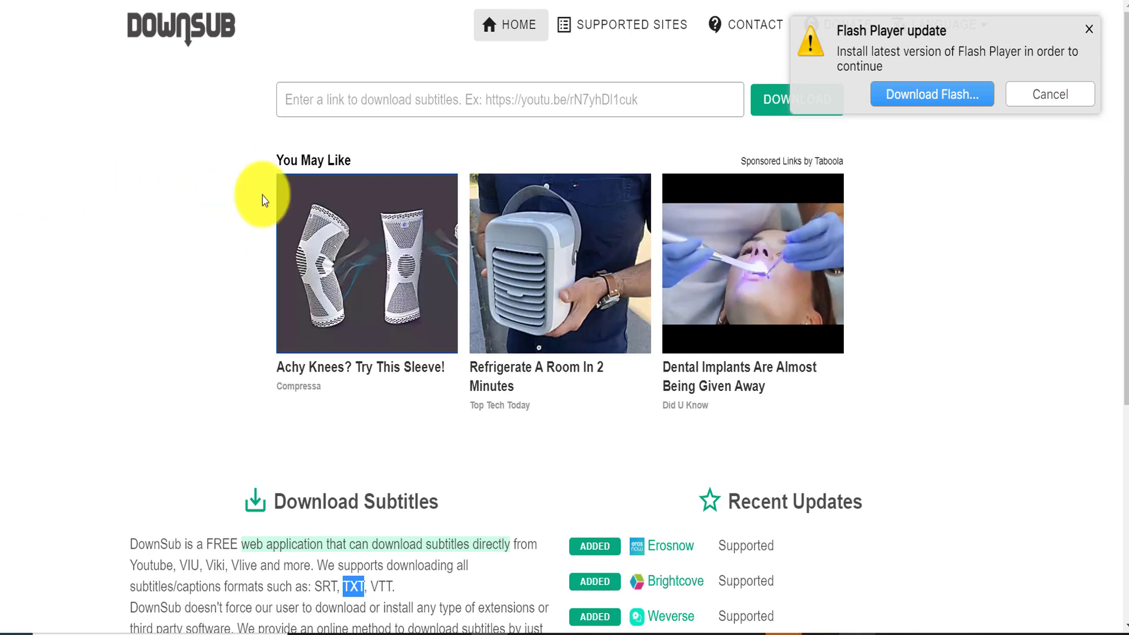
pyautogui.click(353, 94)
pyautogui.hotkey('ctrl', 'v')
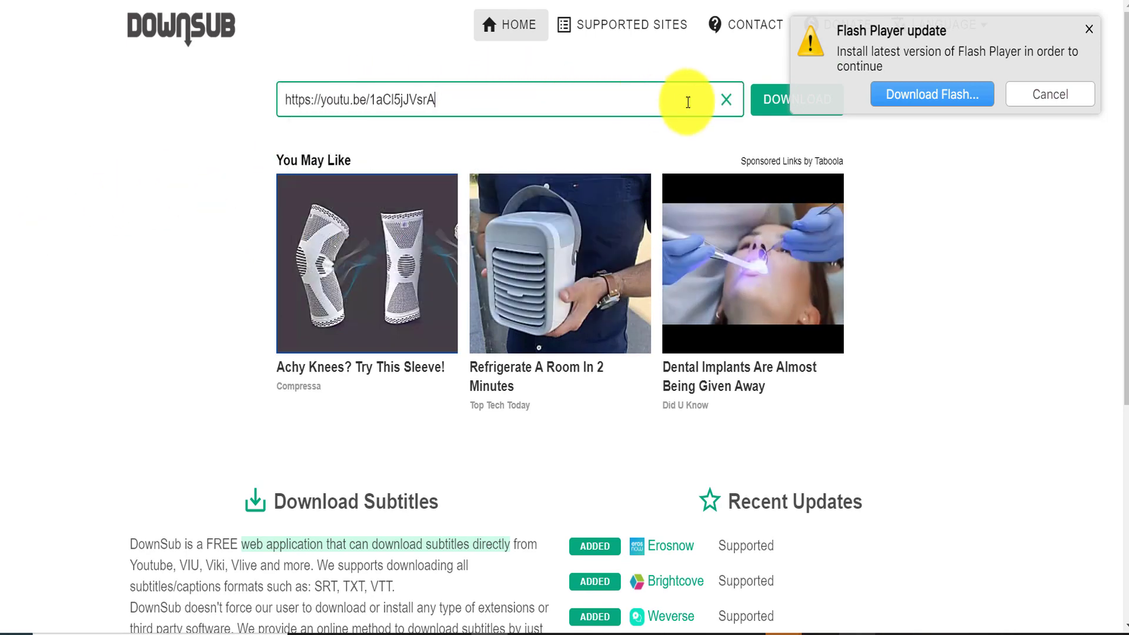
pyautogui.click(1088, 34)
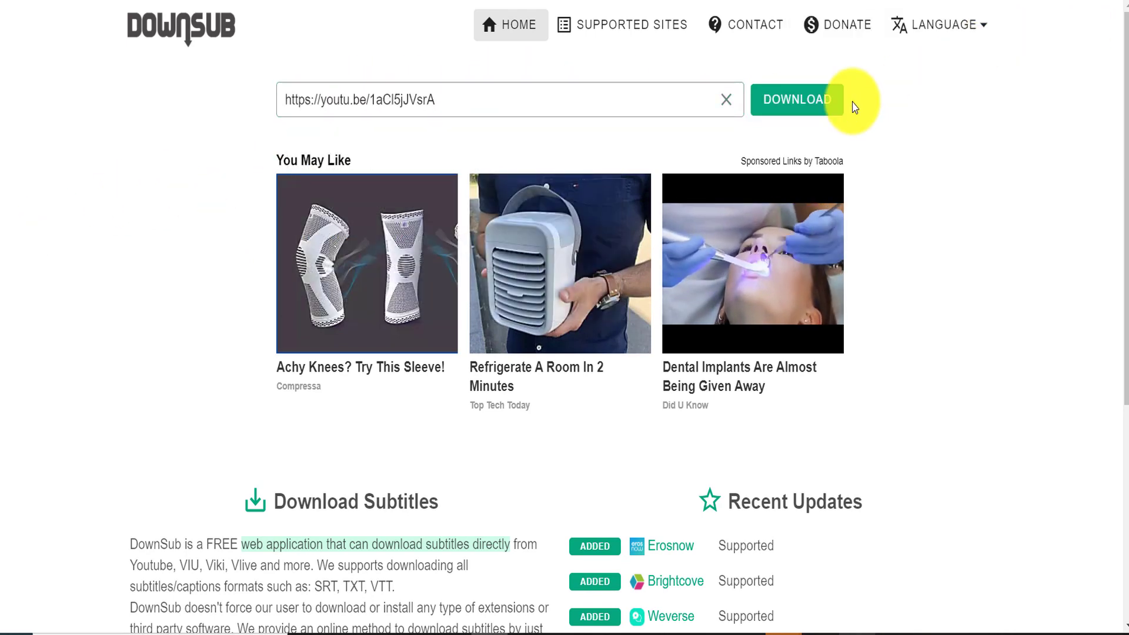
pyautogui.click(796, 99)
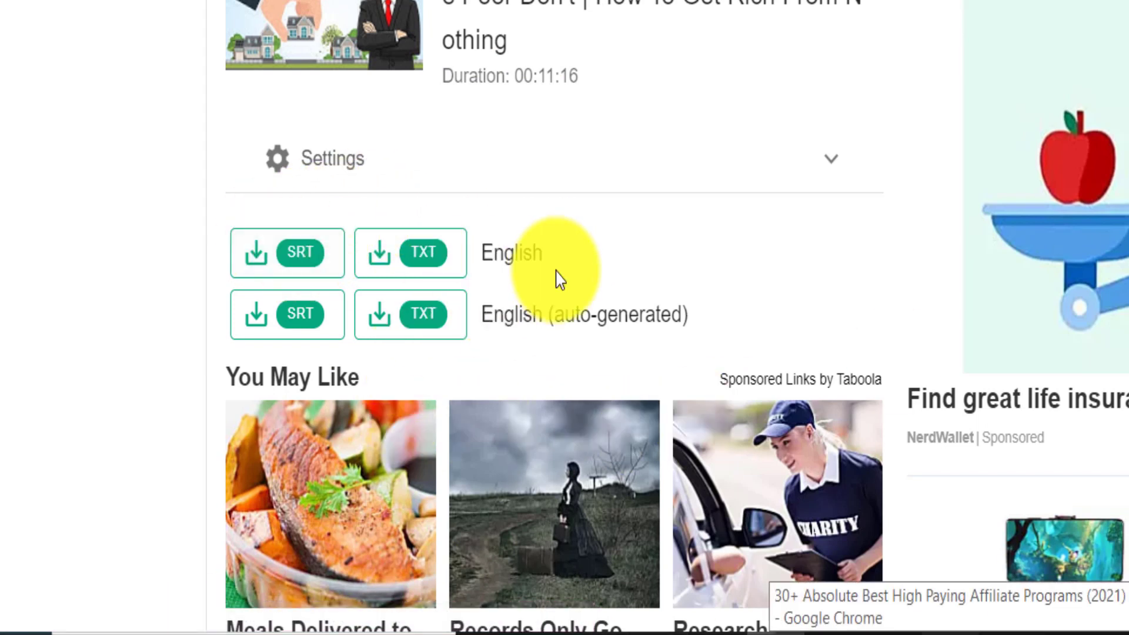
# Compare the English and auto-generated subtitle options, and save the English subtitles as a TXT file in Downloads
pyautogui.click(569, 265)
pyautogui.moveTo(563, 266); pyautogui.dragTo(272, 259)
pyautogui.click(592, 252)
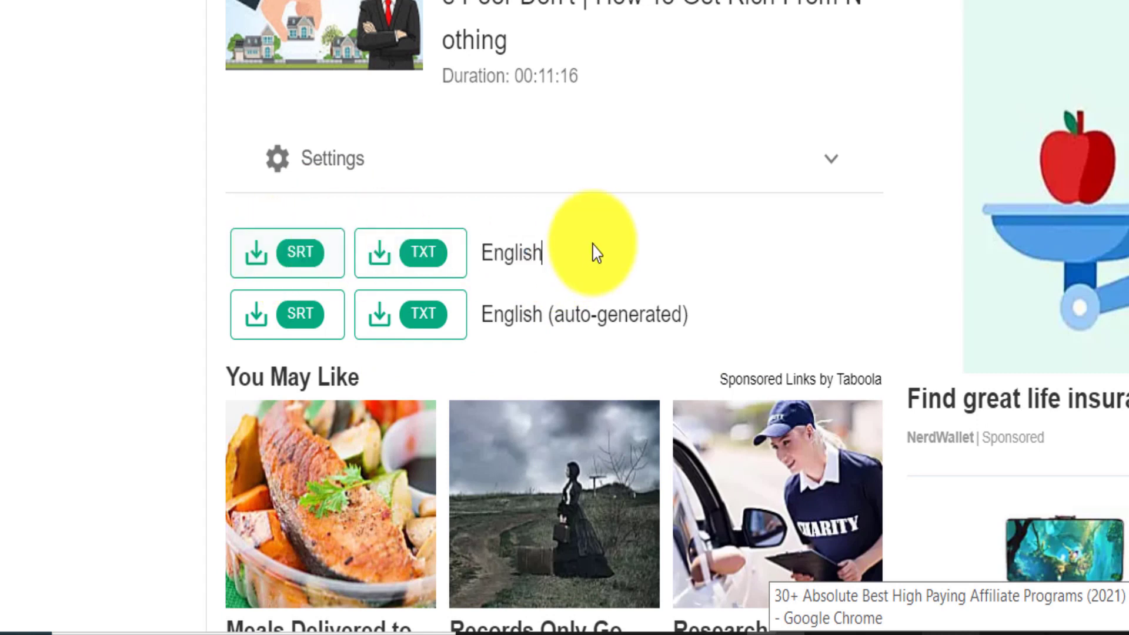
pyautogui.moveTo(731, 323); pyautogui.dragTo(493, 313)
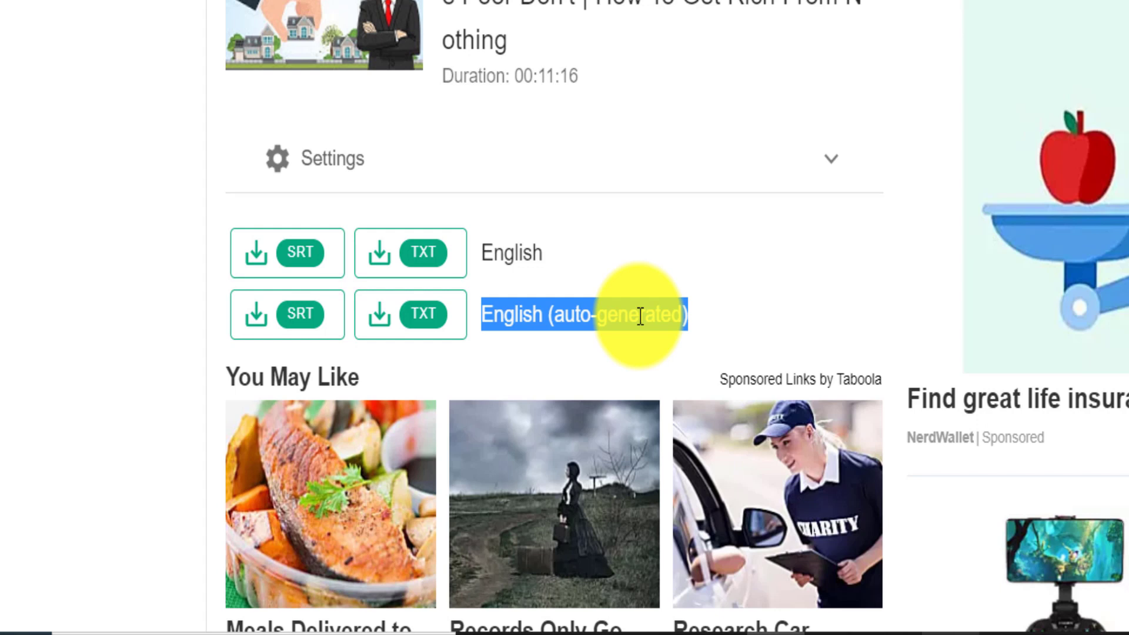
pyautogui.moveTo(576, 257); pyautogui.dragTo(485, 249)
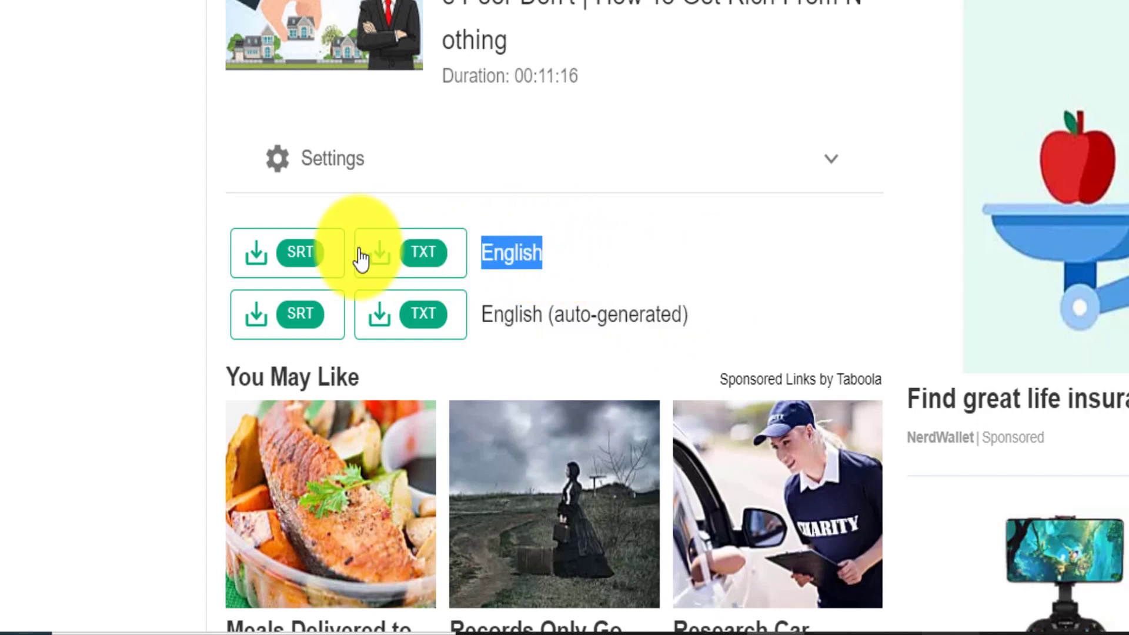
pyautogui.click(436, 239)
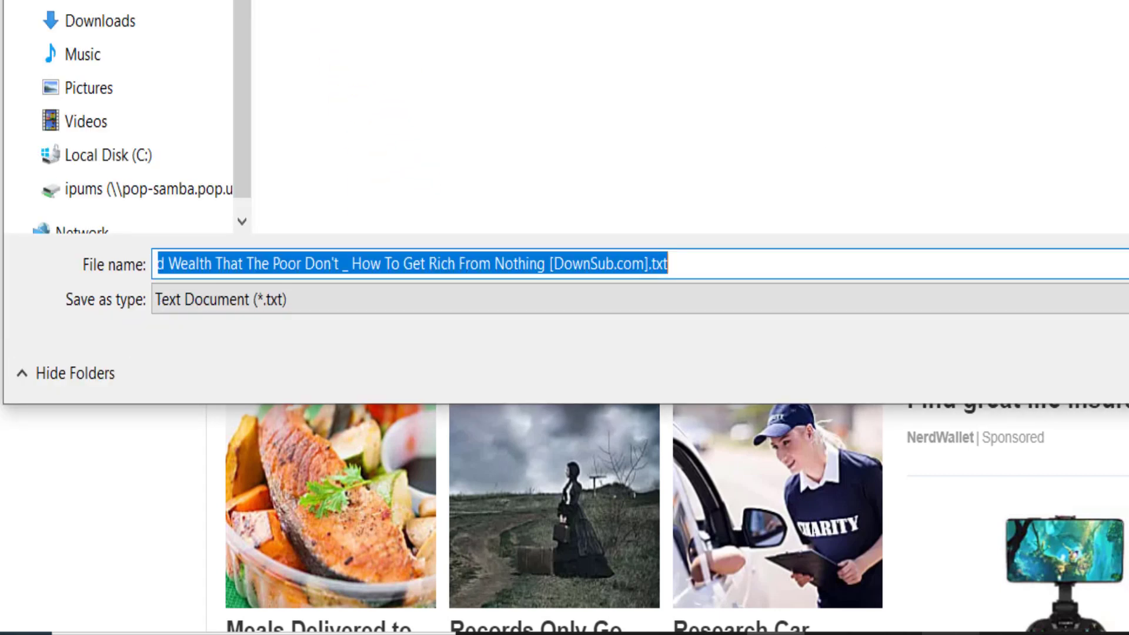
pyautogui.click(97, 22)
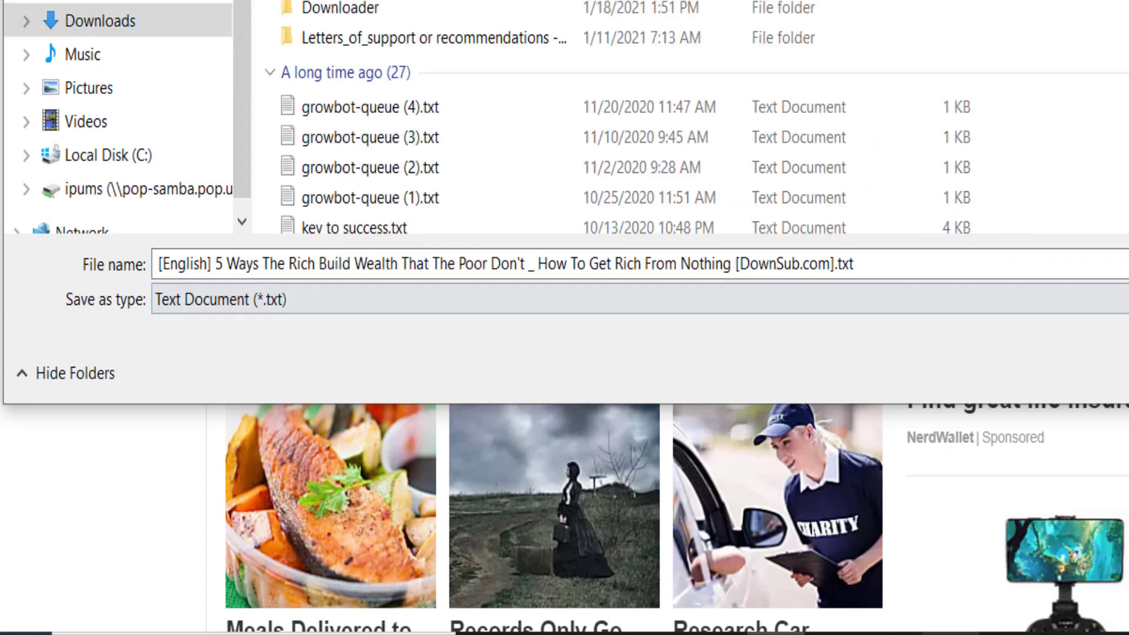
pyautogui.press('Return')
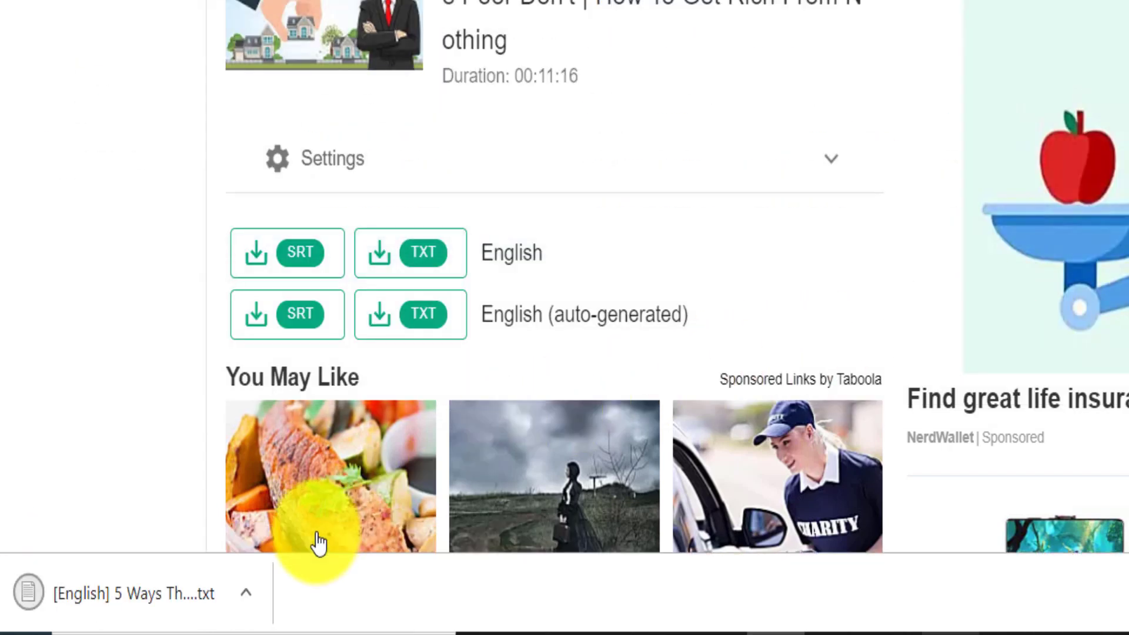
# Open the downloaded English transcript in Notepad, check its broken-up opening lines and select all of its text
pyautogui.click(251, 592)
pyautogui.click(316, 433)
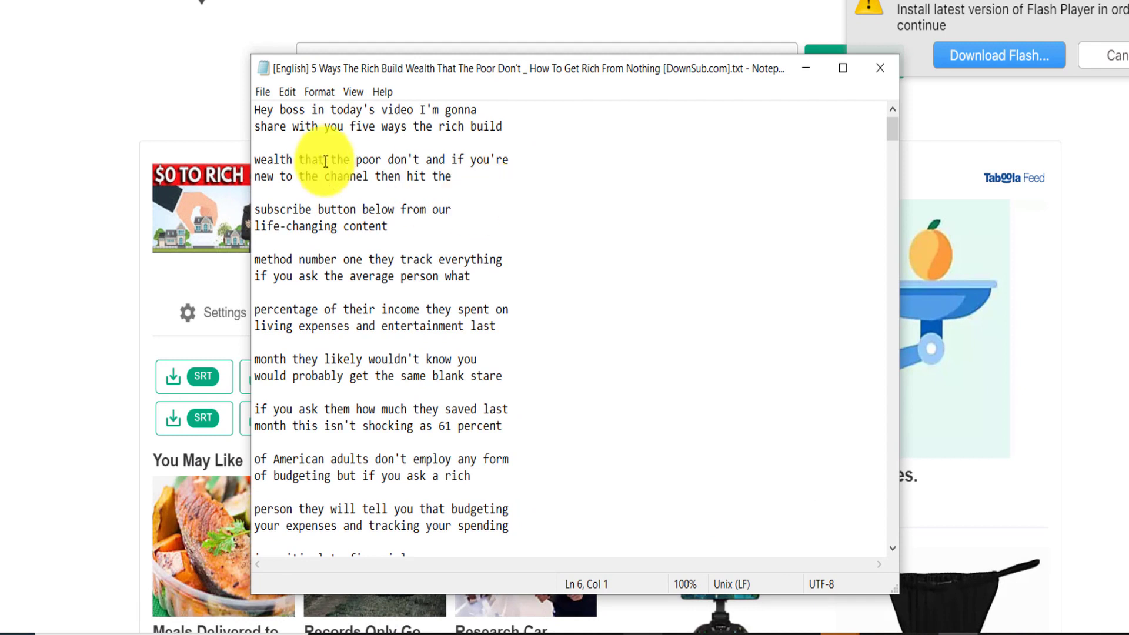
pyautogui.moveTo(271, 110); pyautogui.dragTo(468, 120)
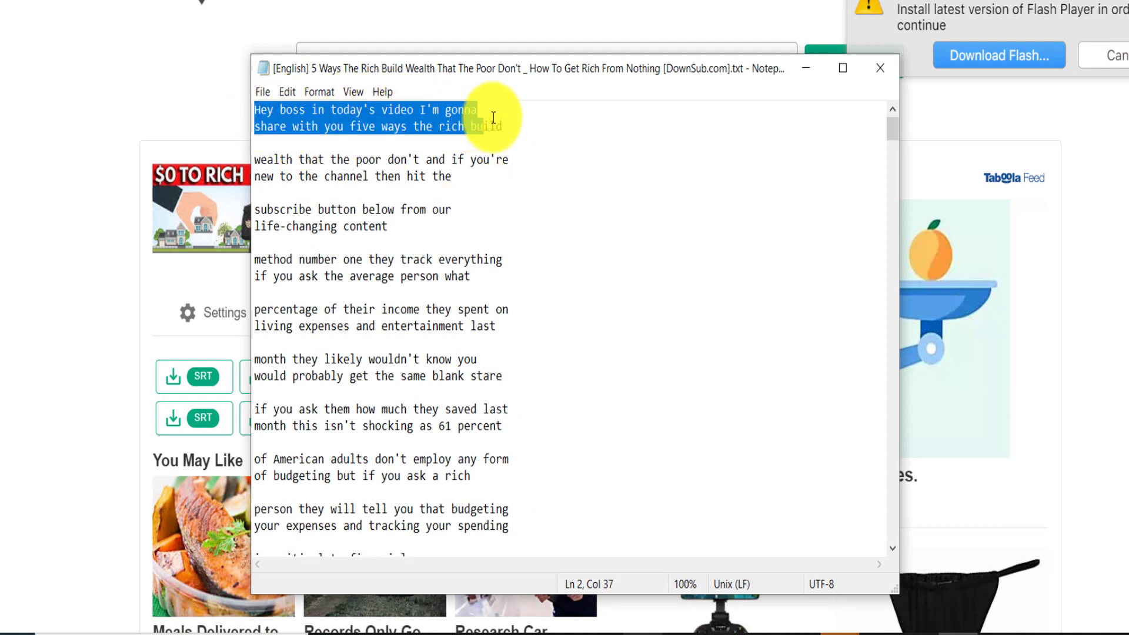
pyautogui.click(536, 278)
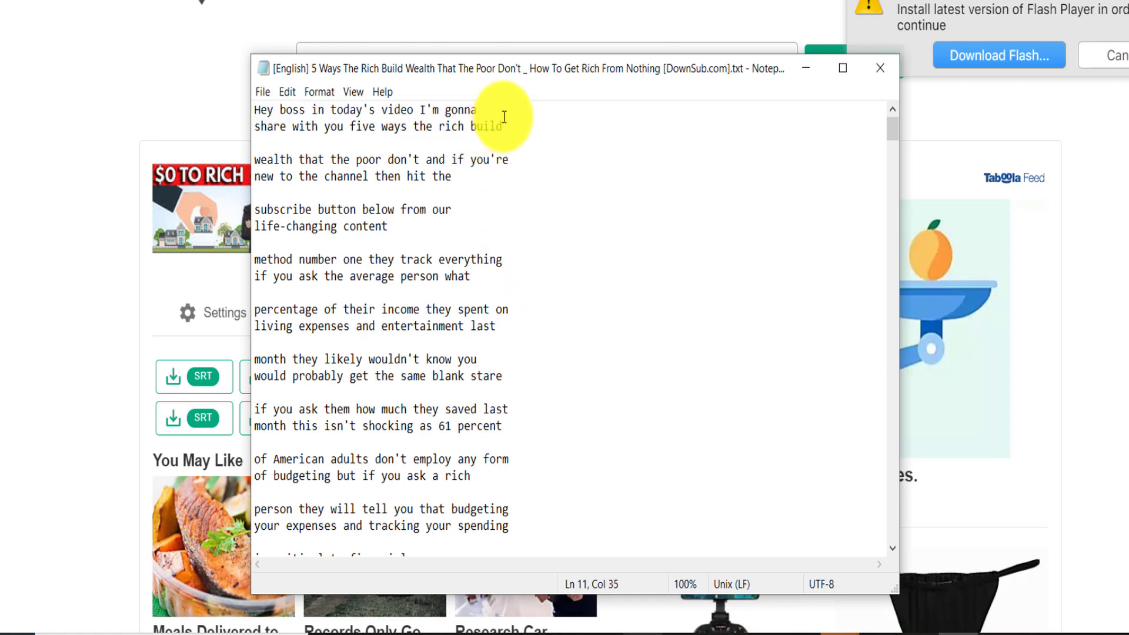
pyautogui.scroll(-5, 508, 379)
pyautogui.scroll(5, 503, 378)
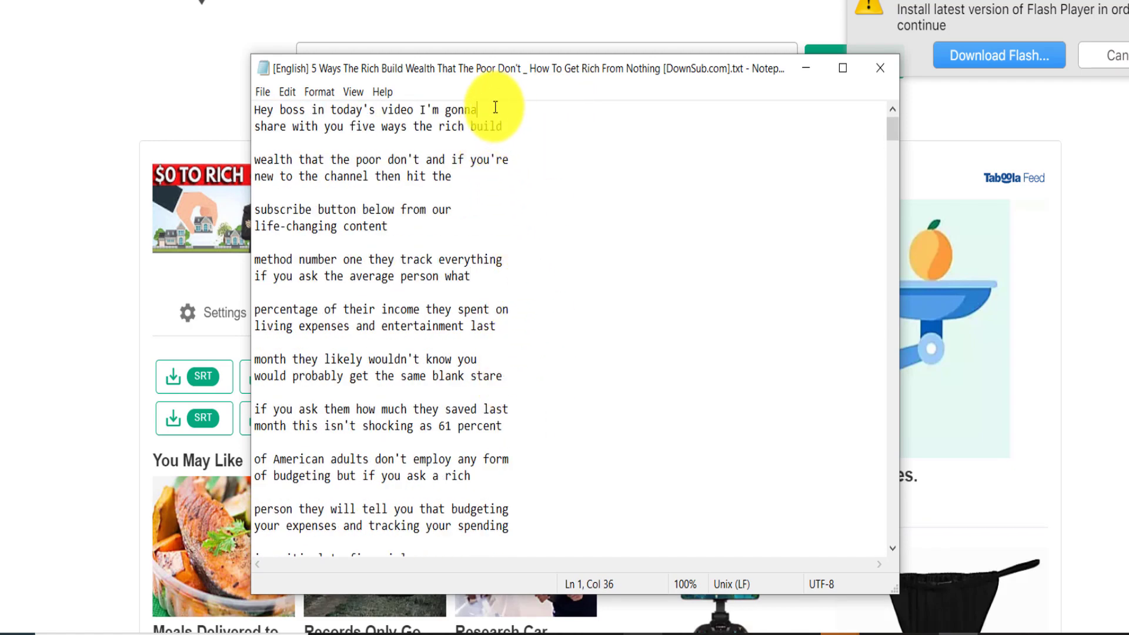
pyautogui.moveTo(504, 127); pyautogui.dragTo(252, 101)
pyautogui.click(325, 110)
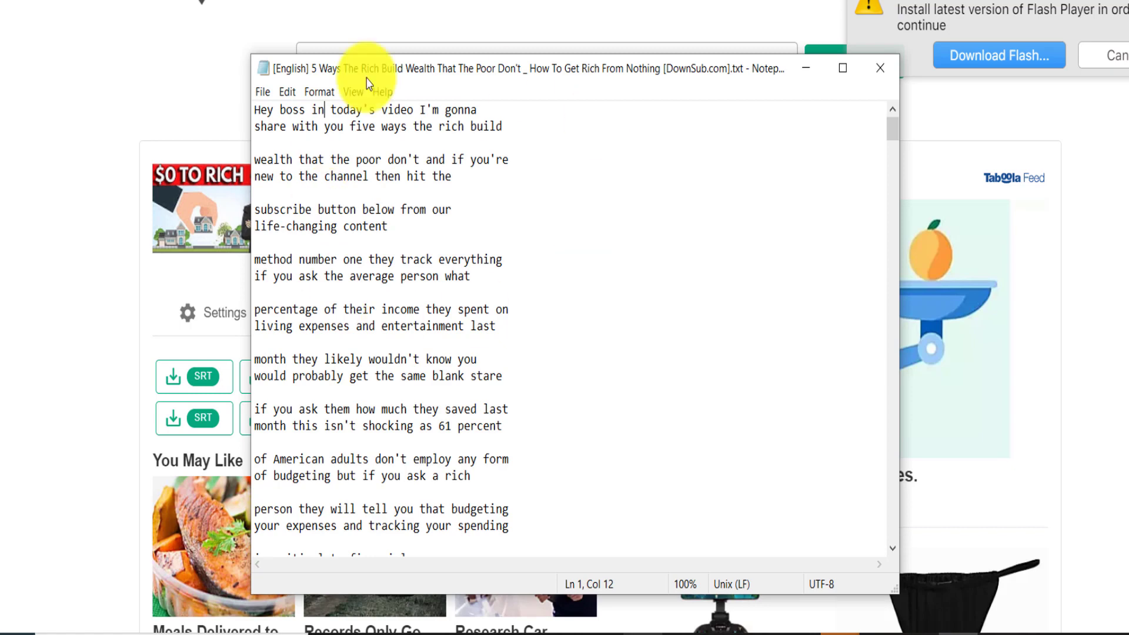
pyautogui.click(305, 176)
pyautogui.hotkey('ctrl', 'a')
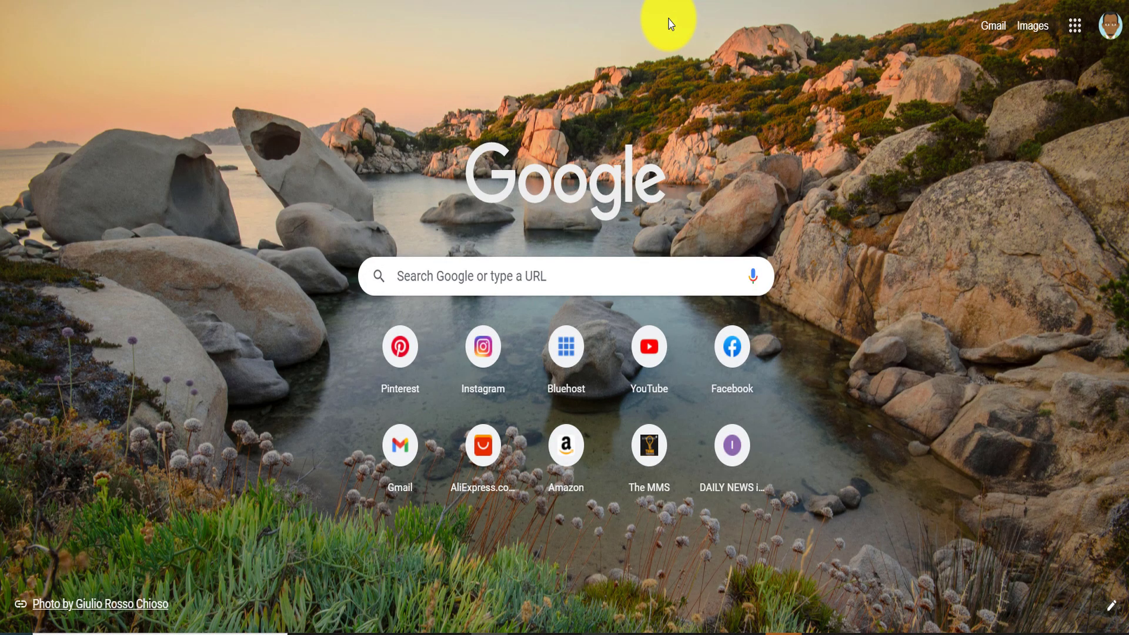
# Search Google for TextFixer and open its Remove Line Breaks tool
pyautogui.write('textfree')
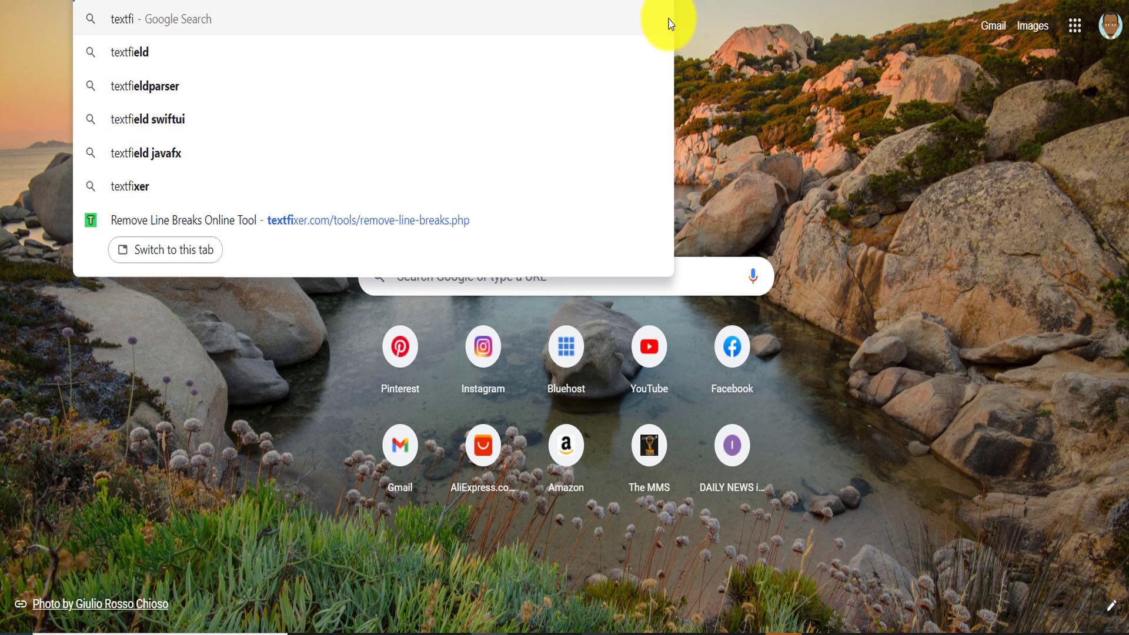
pyautogui.write('ixer')
pyautogui.press('Return')
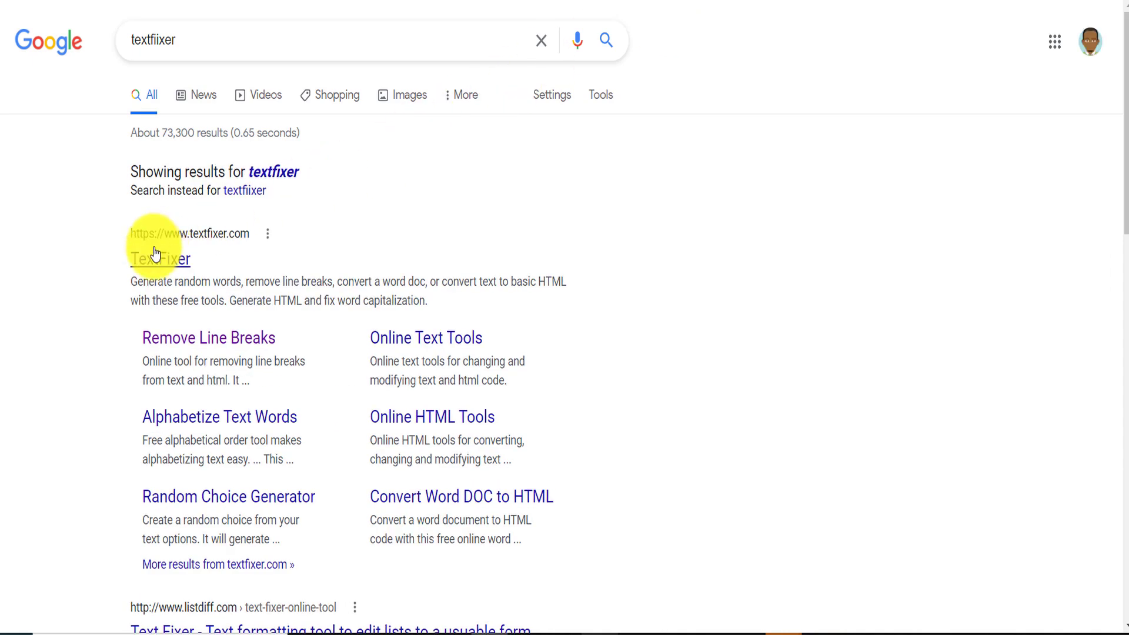
pyautogui.click(161, 260)
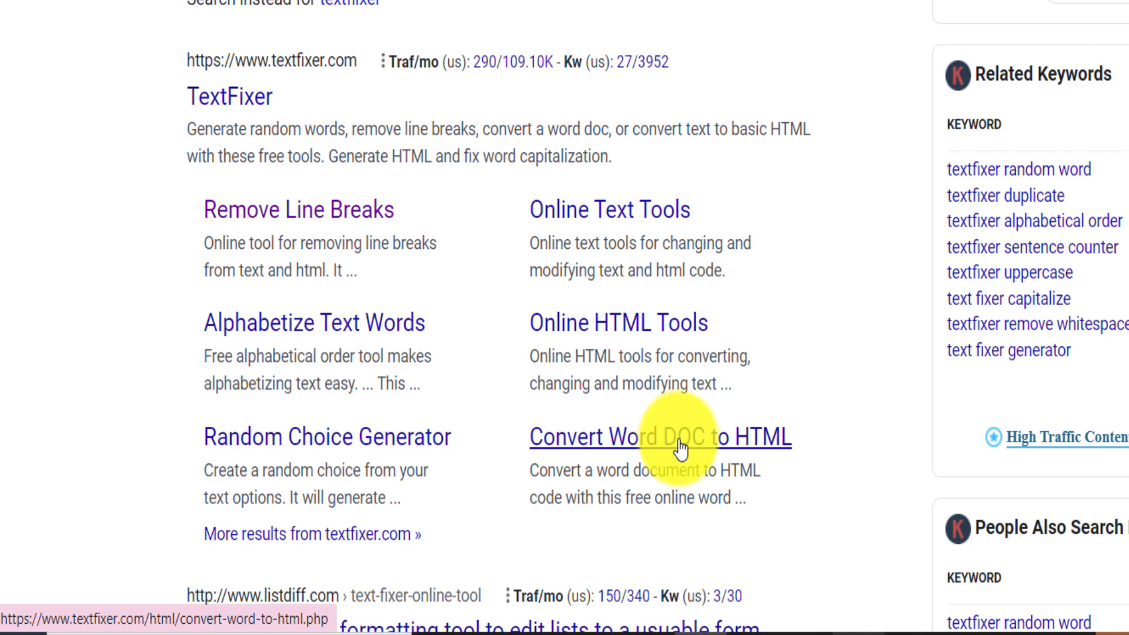
pyautogui.click(293, 213)
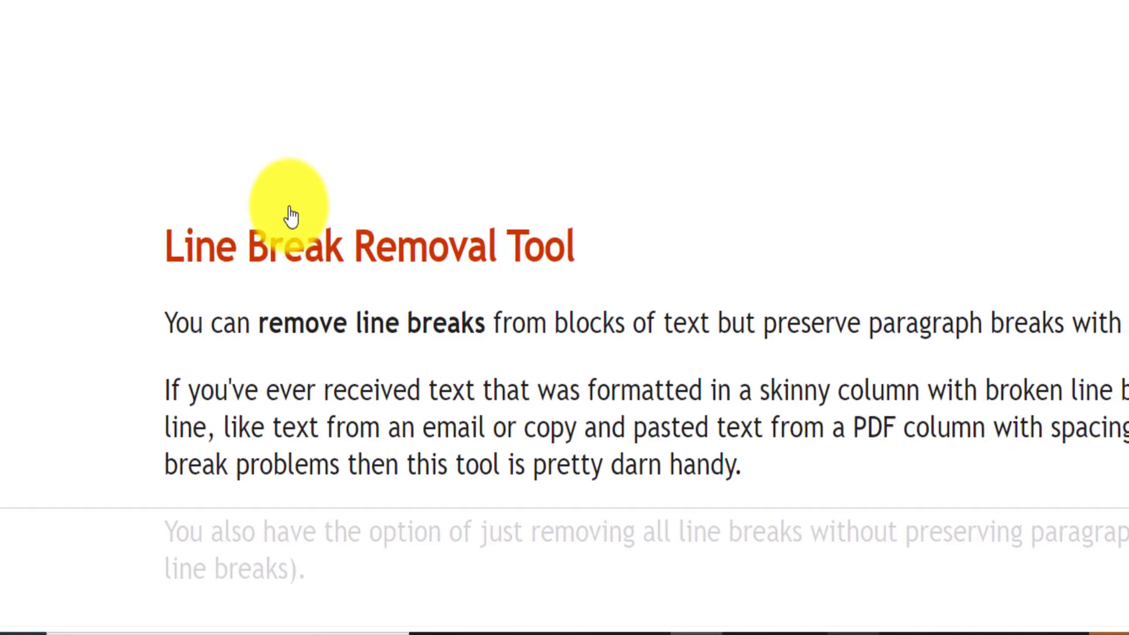
# Paste the transcript into the Remove Line Breaks tool, choose to remove line breaks and paragraph breaks, and generate the cleaned text
pyautogui.scroll(-10, 380, 282)
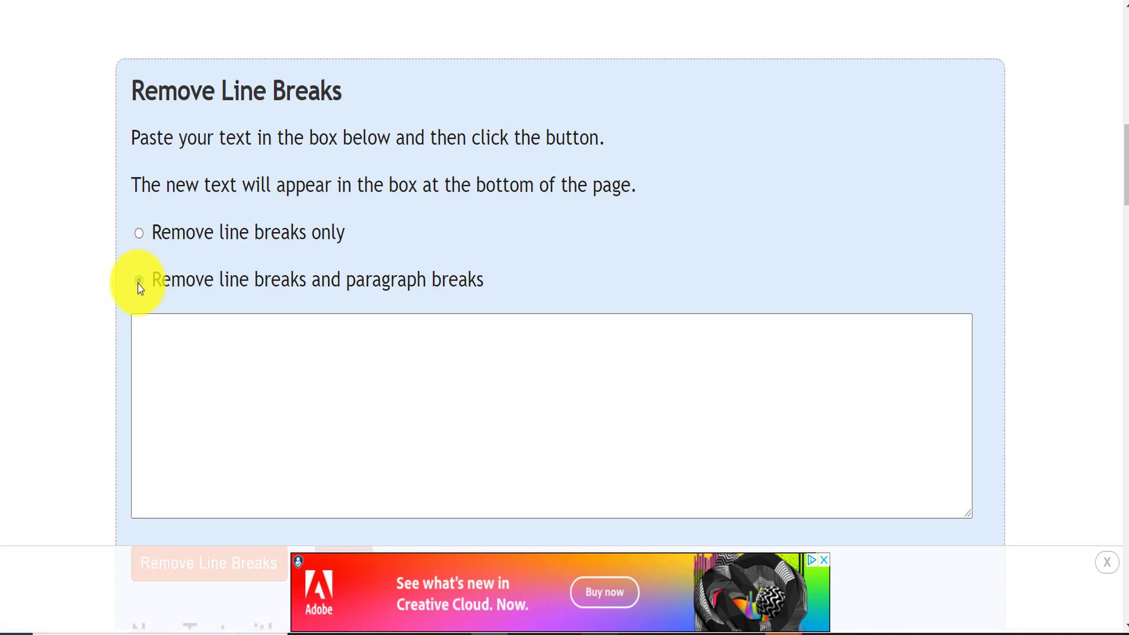
pyautogui.click(139, 282)
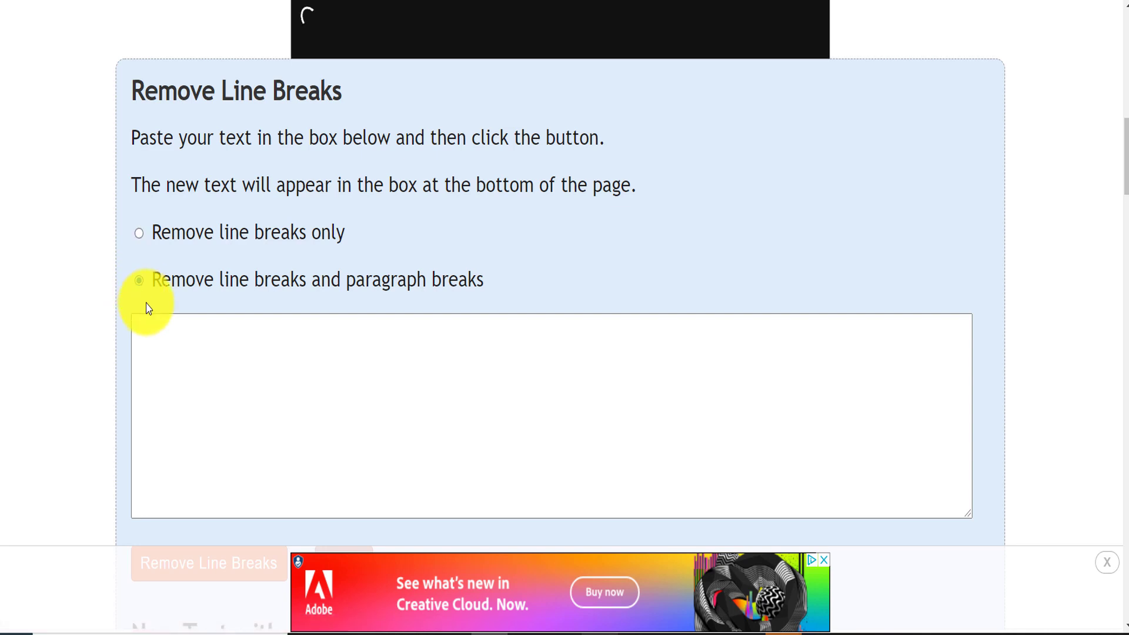
pyautogui.click(153, 327)
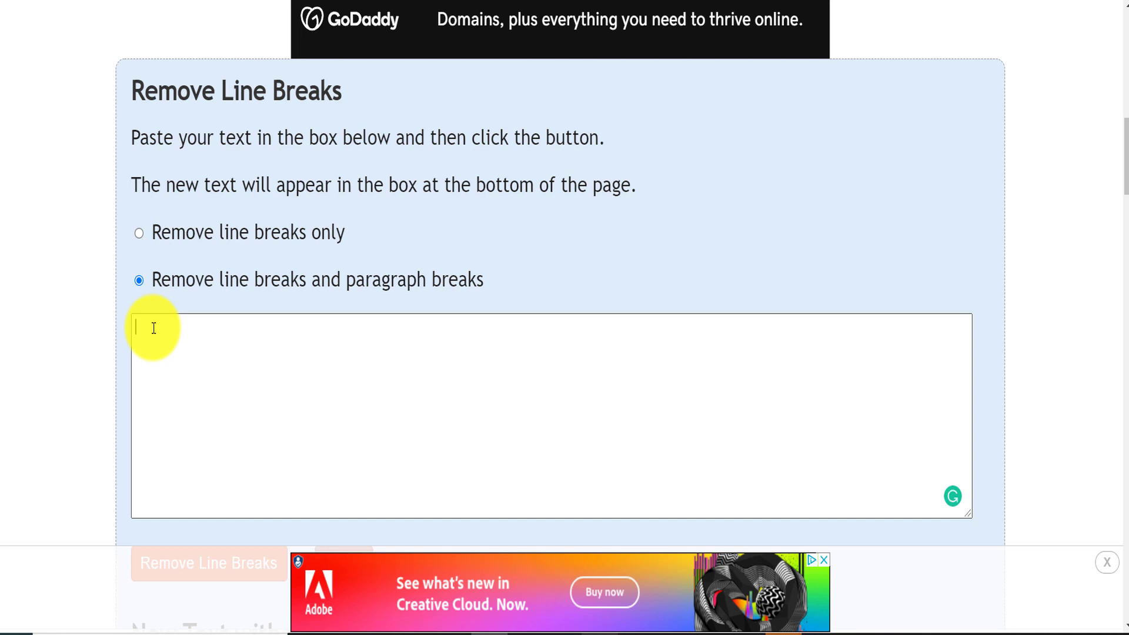
pyautogui.hotkey('ctrl', 'v')
pyautogui.scroll(15, 240, 356)
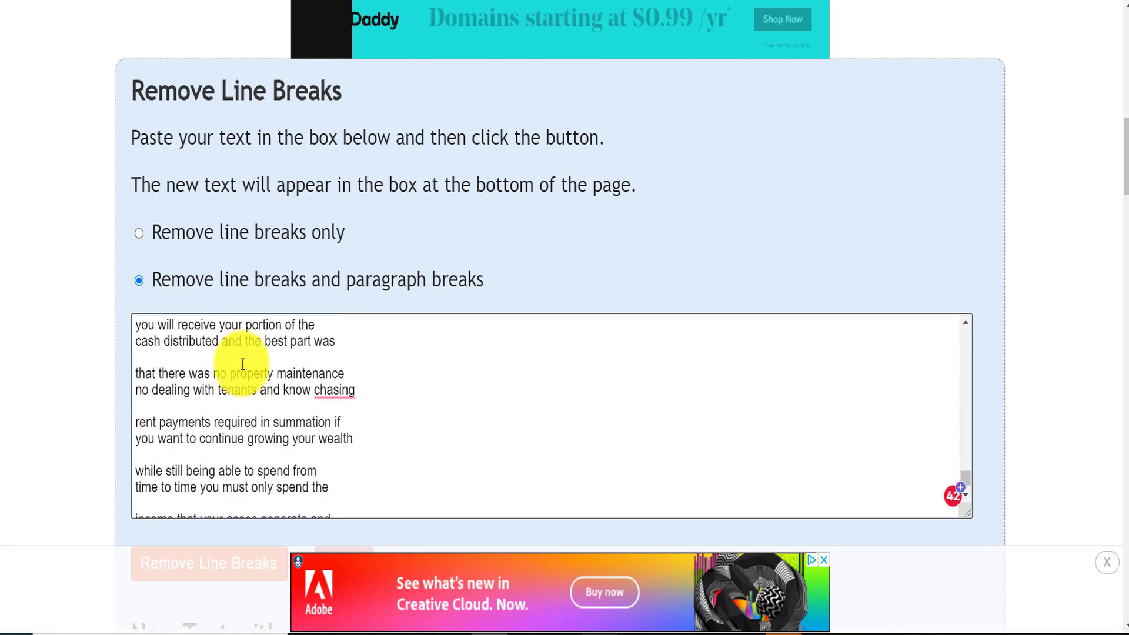
pyautogui.scroll(-5, 243, 364)
pyautogui.scroll(2, 242, 365)
pyautogui.scroll(-2, 242, 365)
pyautogui.scroll(-3, 1123, 297)
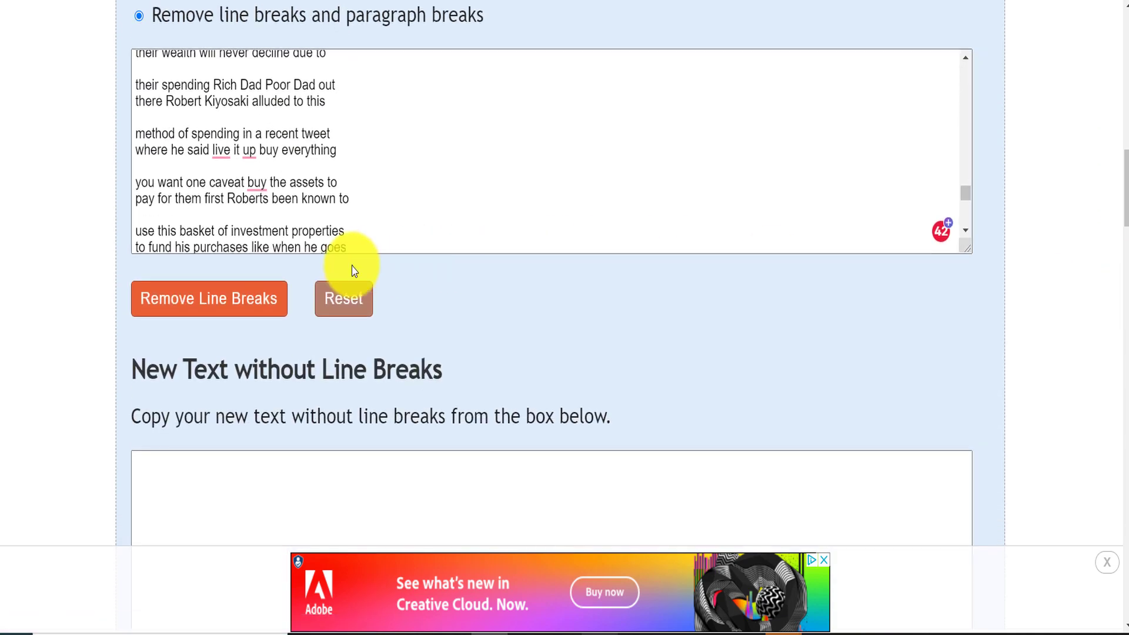
pyautogui.click(241, 301)
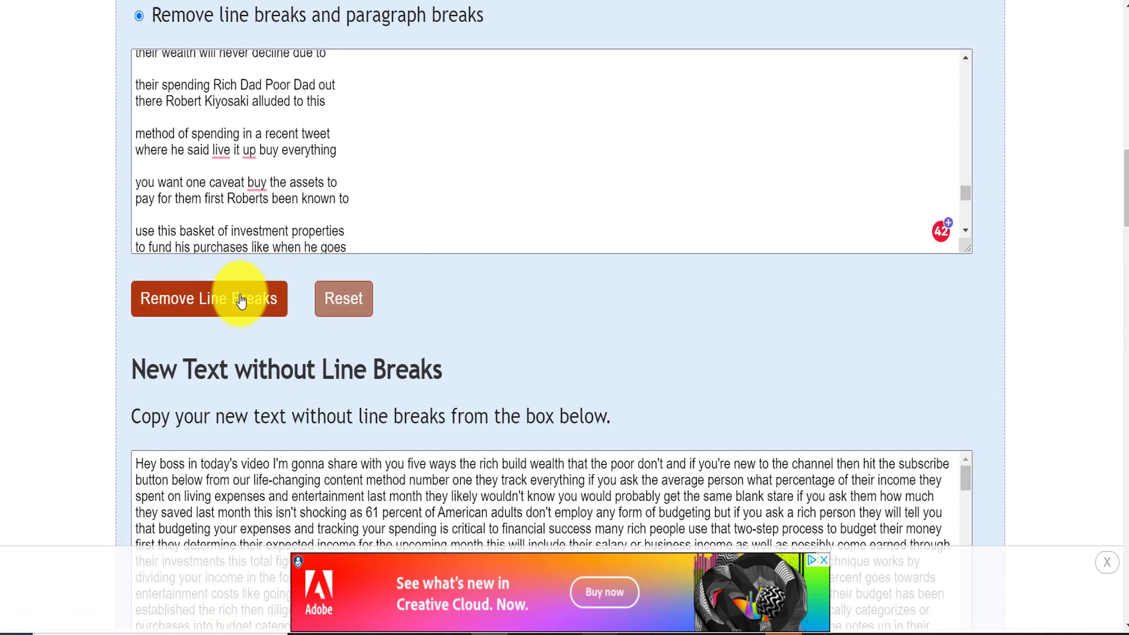
# Copy all of the cleaned text and replace the entire contents of the transcript open in Notepad with it
pyautogui.scroll(-5, 1068, 304)
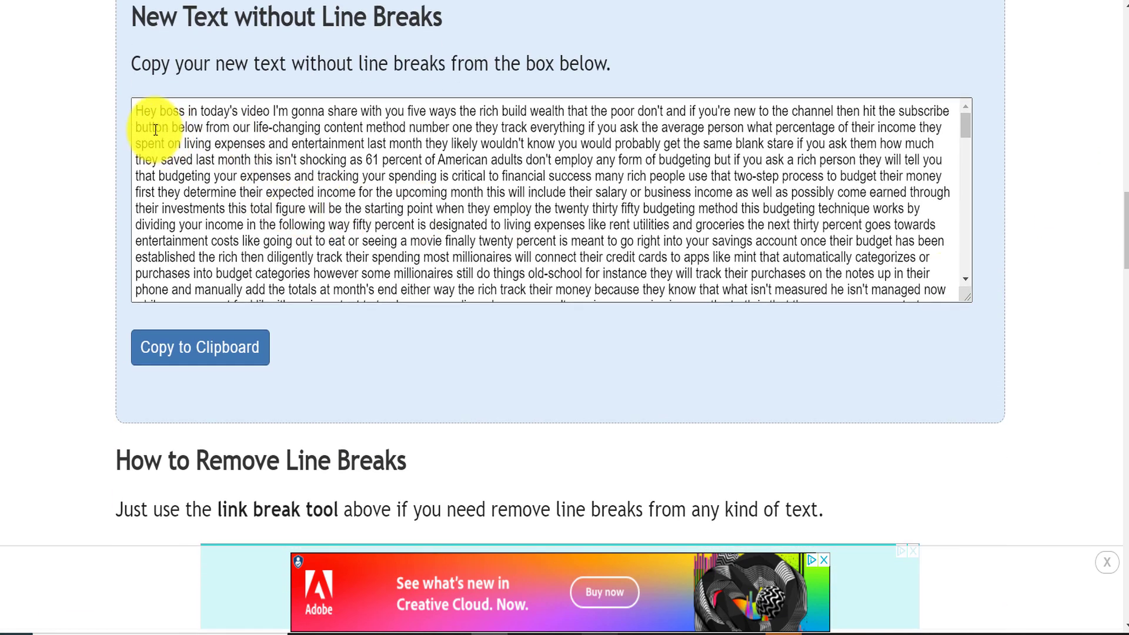
pyautogui.click(139, 114)
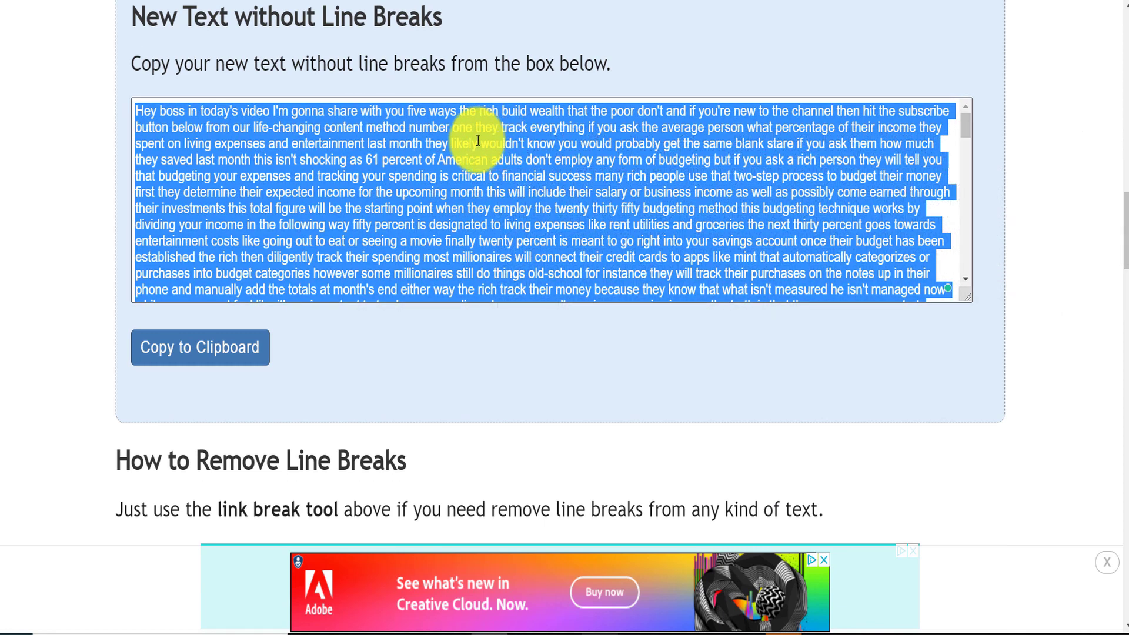
pyautogui.click(349, 139)
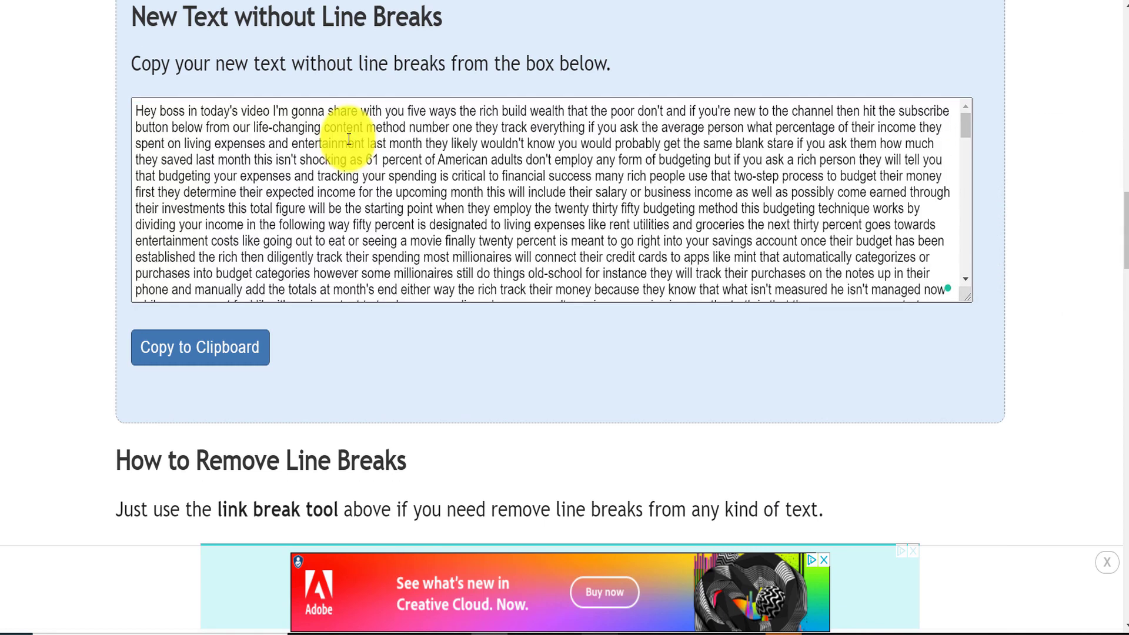
pyautogui.click(170, 134)
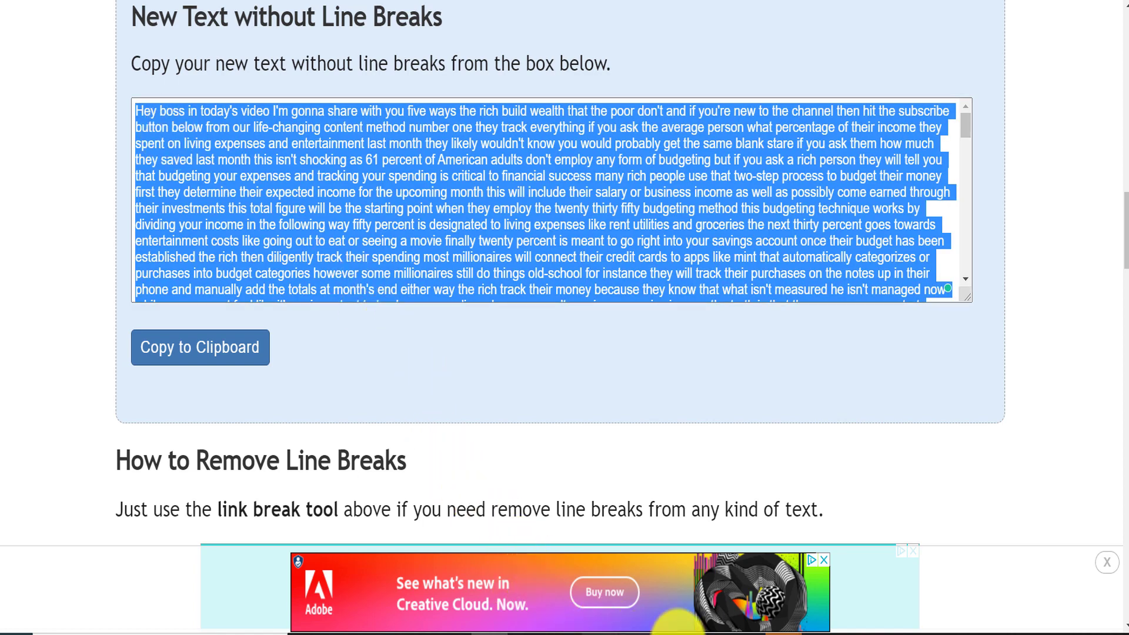
pyautogui.click(876, 630)
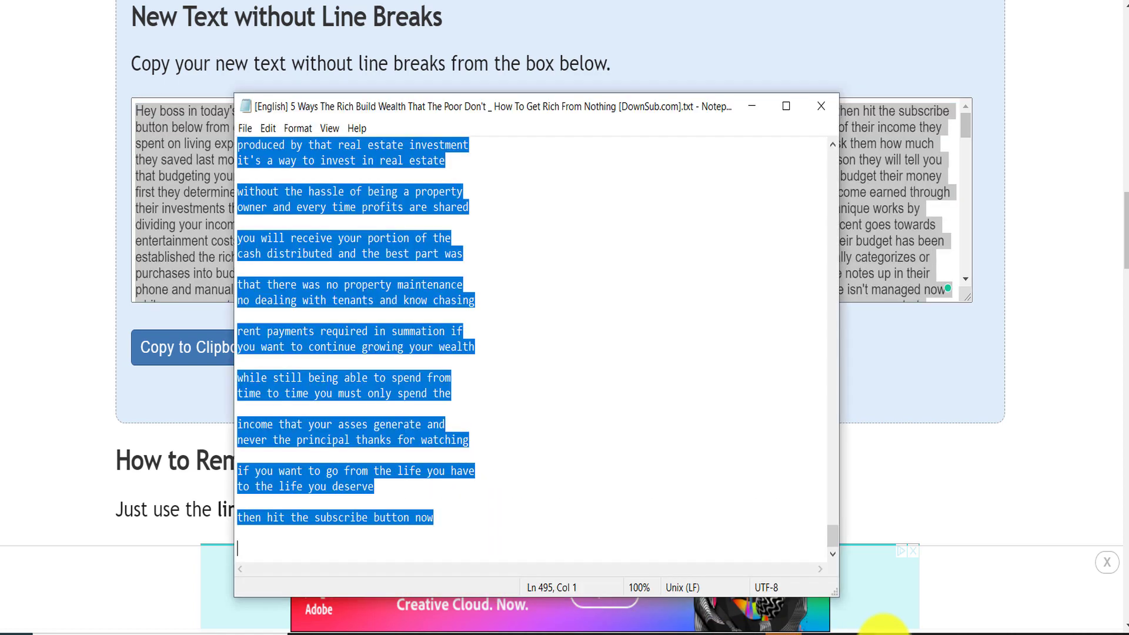
pyautogui.click(396, 202)
pyautogui.hotkey('ctrl', 'a')
pyautogui.hotkey('ctrl', 'v')
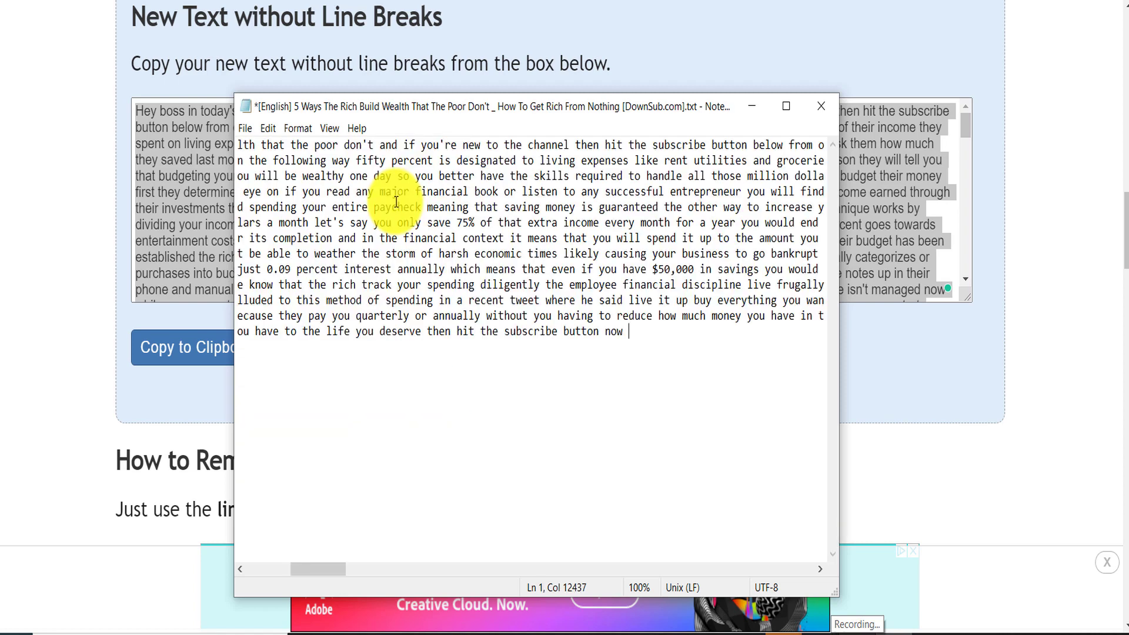
pyautogui.moveTo(313, 573); pyautogui.dragTo(239, 572)
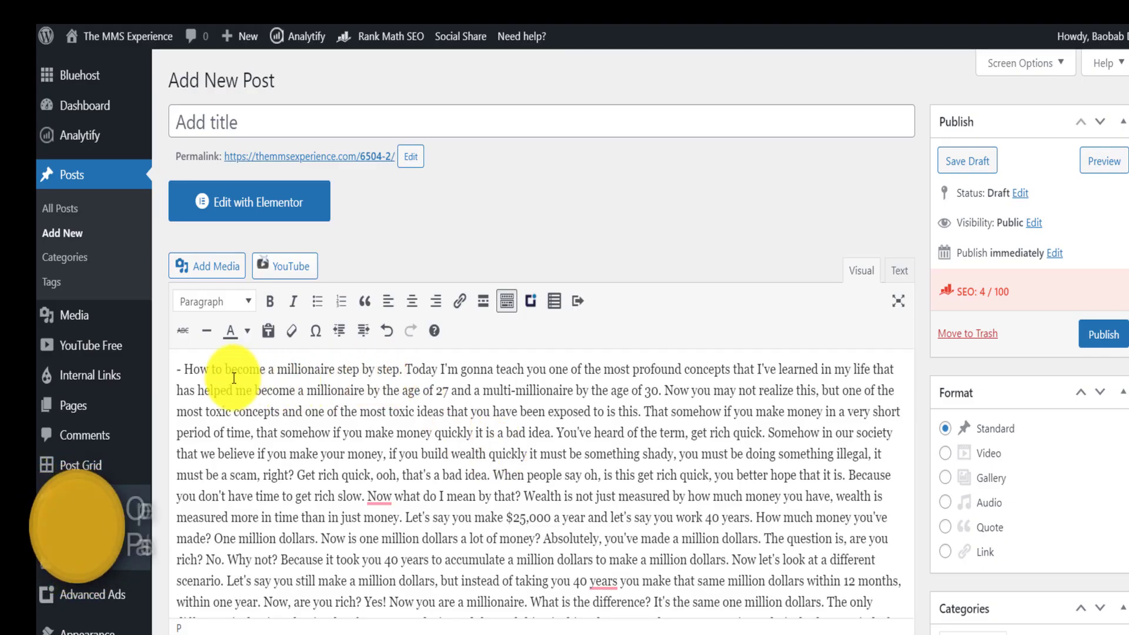
# In the WordPress post draft, start a new paragraph at "Now you may not realize this" to separate the opening sentences
pyautogui.moveTo(178, 369); pyautogui.dragTo(361, 392)
pyautogui.click(397, 435)
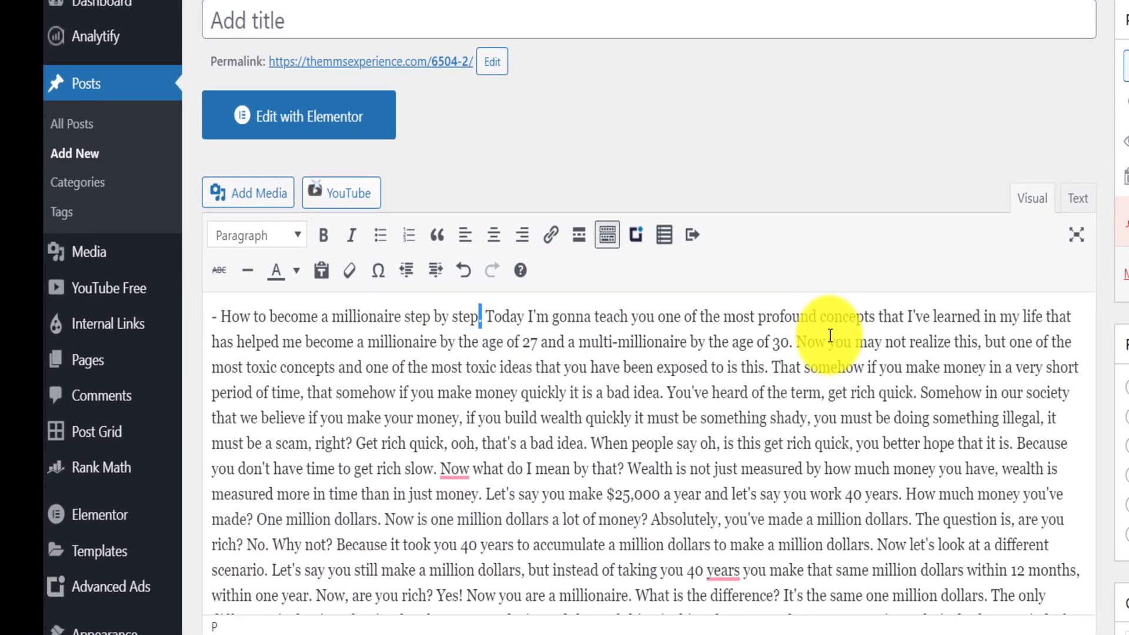
pyautogui.click(805, 338)
pyautogui.press('Return')
pyautogui.scroll(-3, 764, 359)
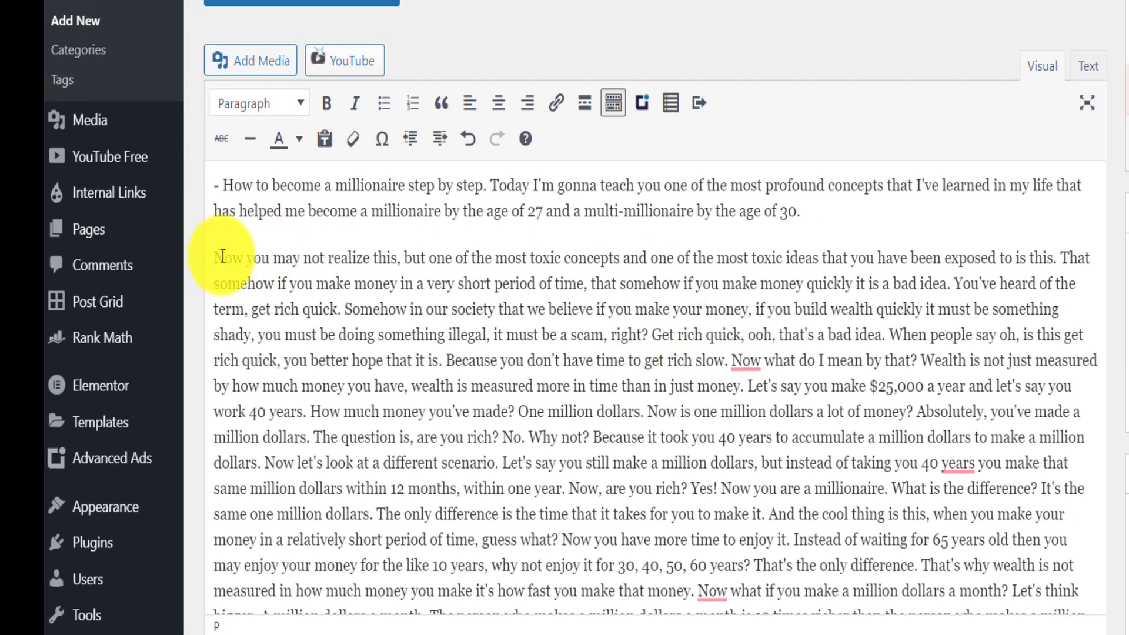
# Split the article's second paragraph so that a new one begins at "Wealth is not just measured"
pyautogui.moveTo(215, 257); pyautogui.dragTo(778, 356)
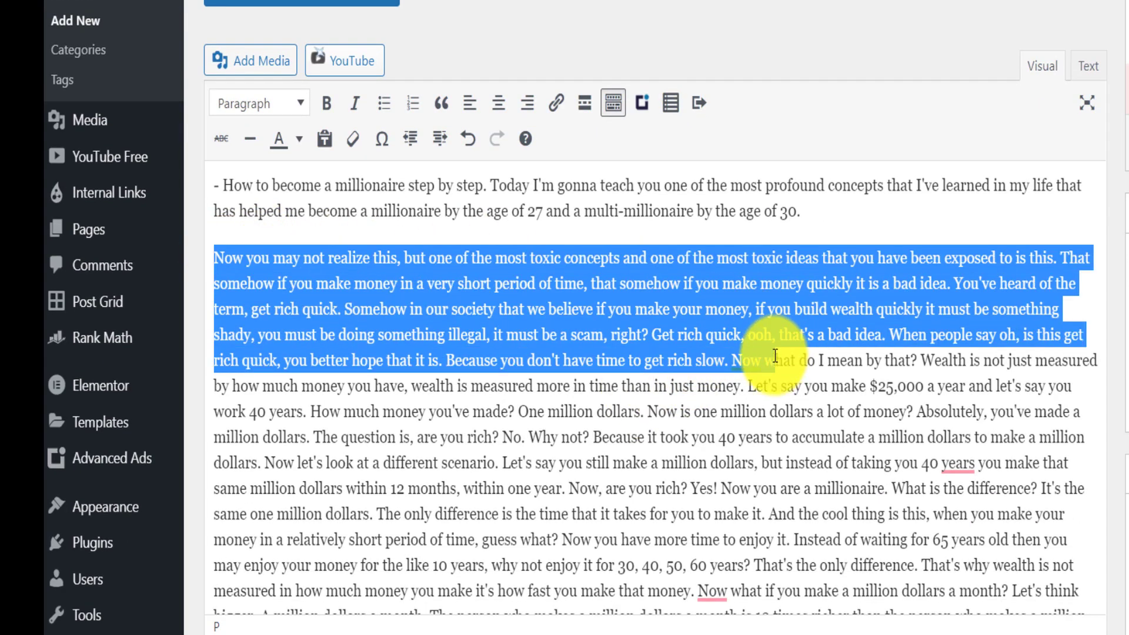
pyautogui.click(846, 378)
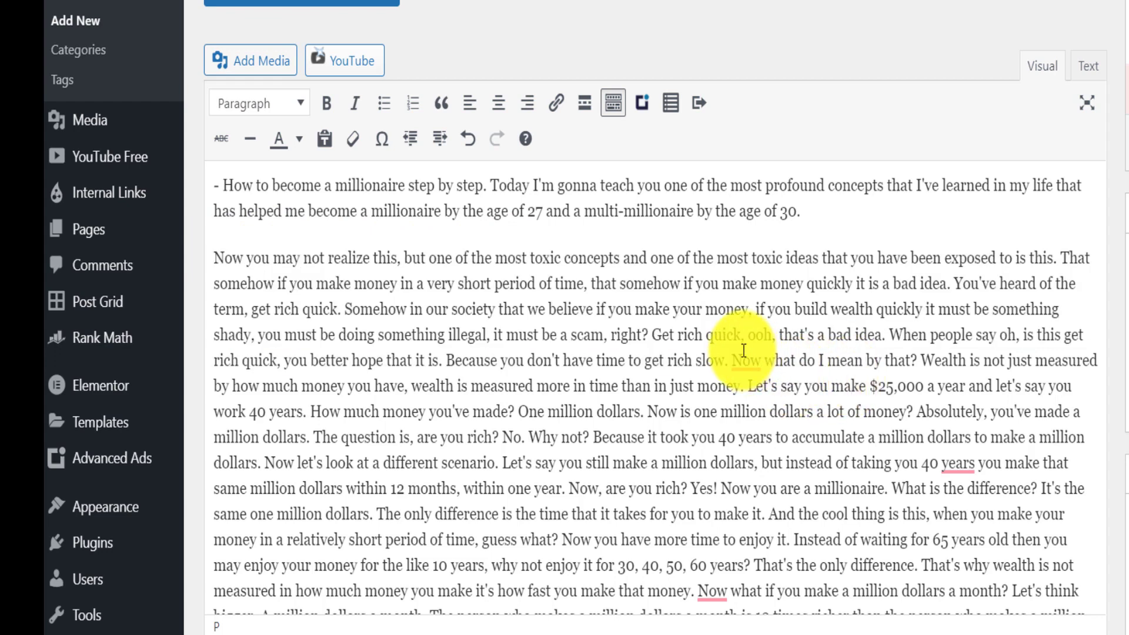
pyautogui.click(919, 360)
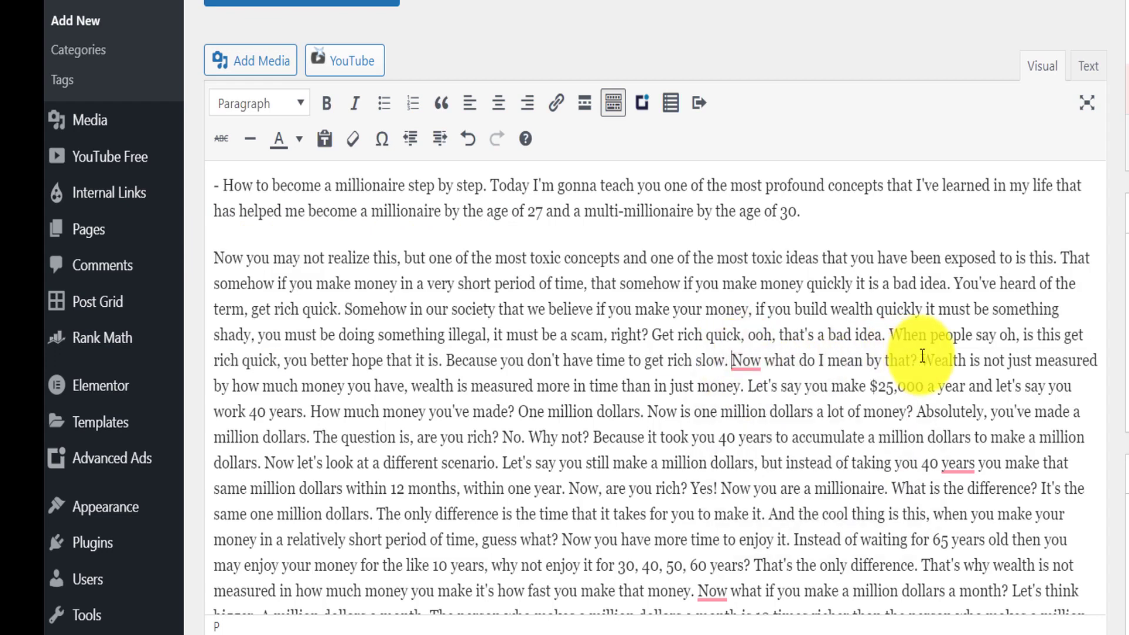
pyautogui.press('Return')
pyautogui.scroll(-1, 921, 356)
pyautogui.scroll(-4, 599, 398)
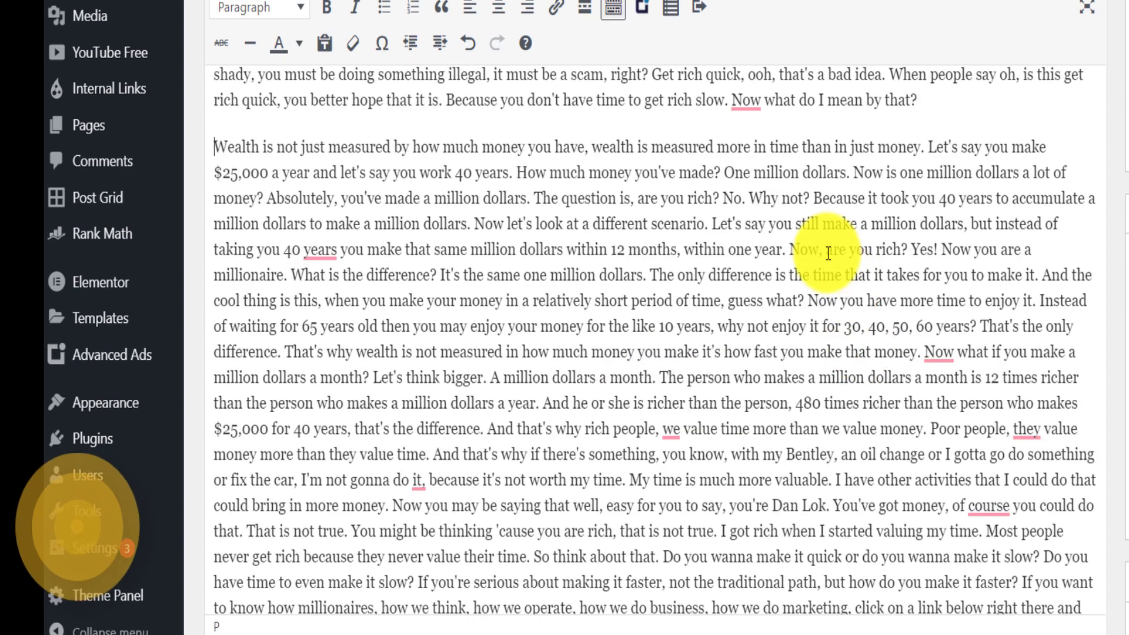
# Add paragraph breaks before "Now, are you rich?", "Because it took you 40 years" and "A million dollars a month"
pyautogui.click(826, 250)
pyautogui.click(790, 250)
pyautogui.press('Return')
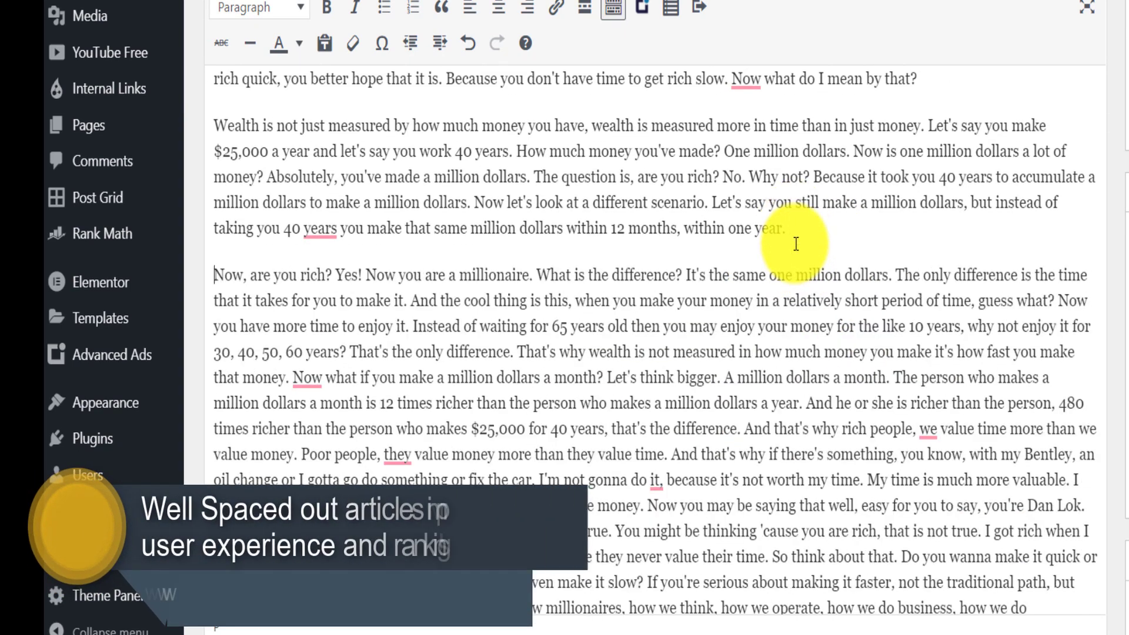
pyautogui.click(816, 175)
pyautogui.press('Return')
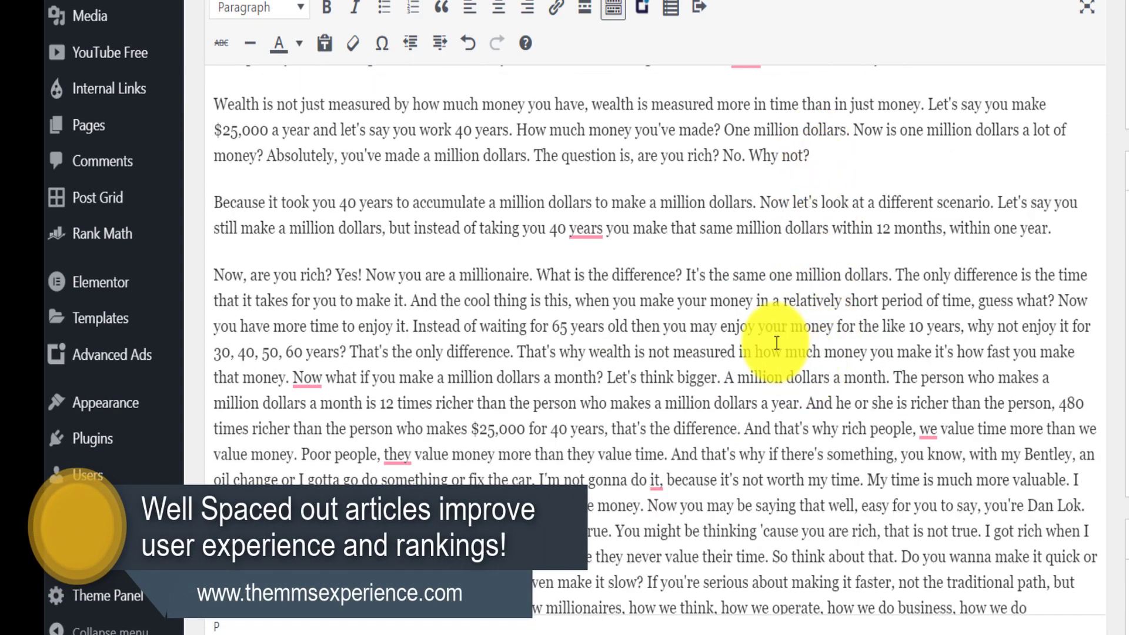
pyautogui.click(726, 377)
pyautogui.press('Return')
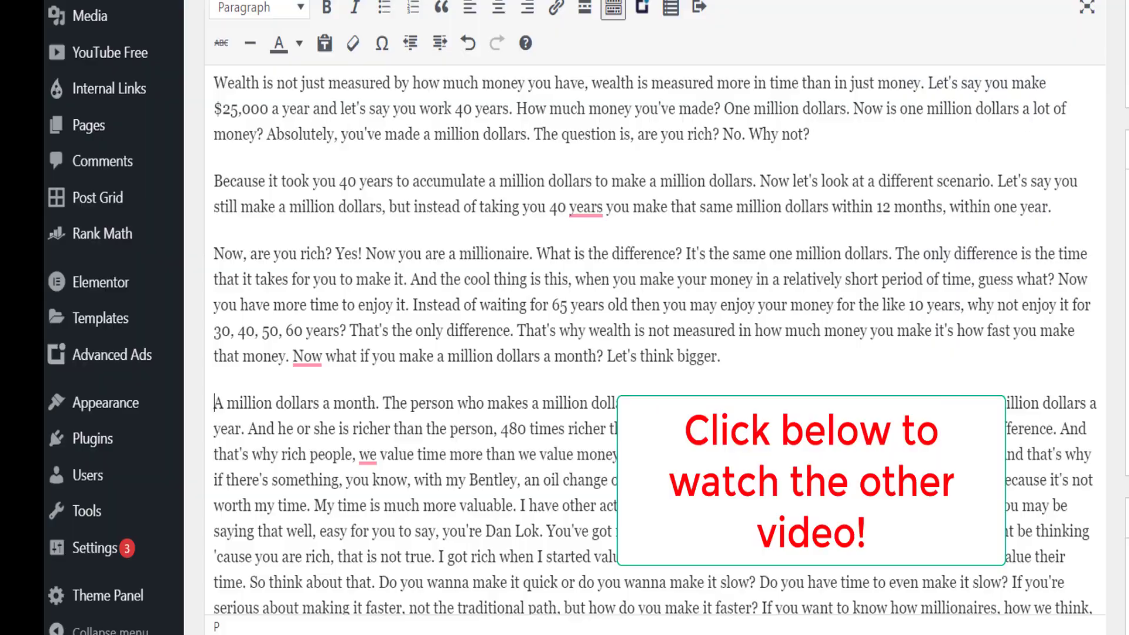
pyautogui.scroll(-7, 819, 396)
pyautogui.scroll(5, 893, 329)
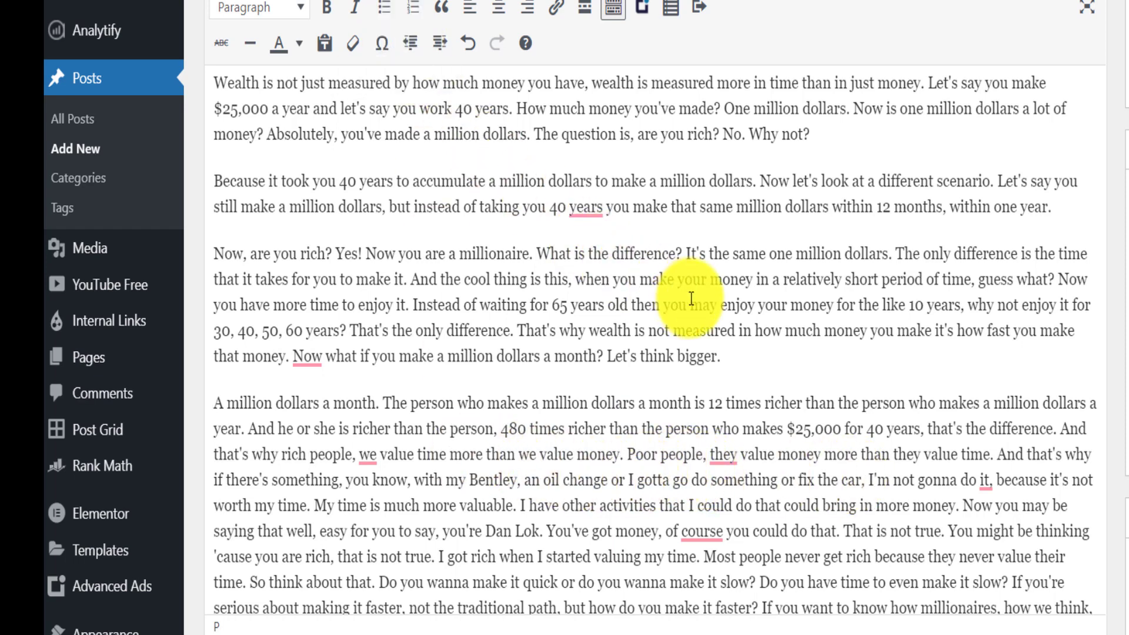
pyautogui.scroll(-7, 687, 298)
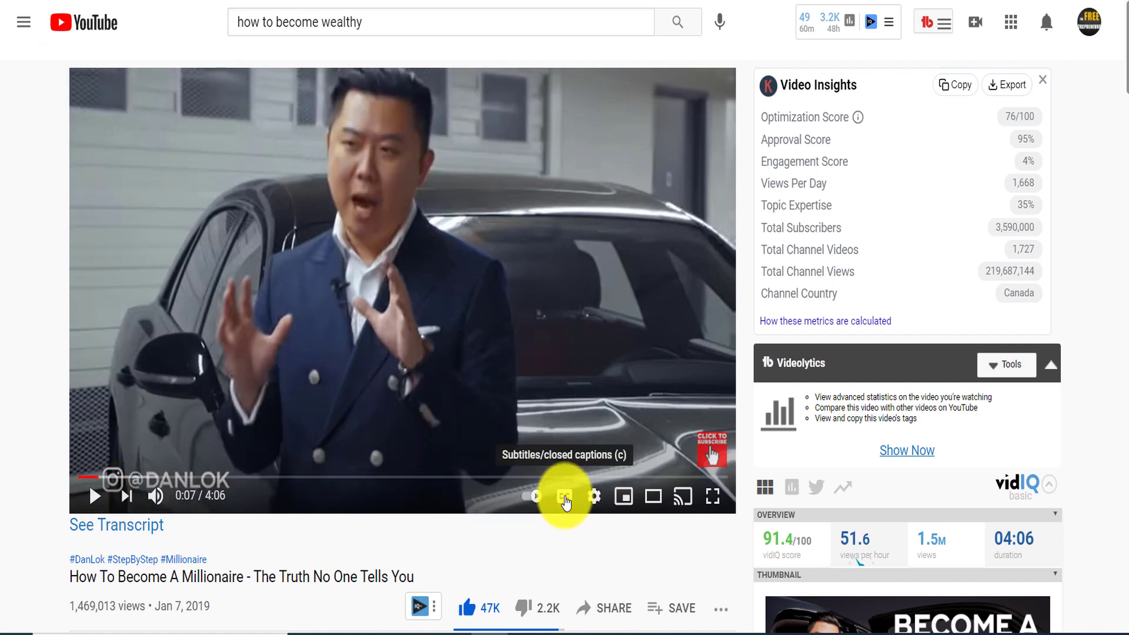
# On the YouTube video page, turn on captions, check them against short playback and inspect the available subtitle tracks in the player settings
pyautogui.click(95, 497)
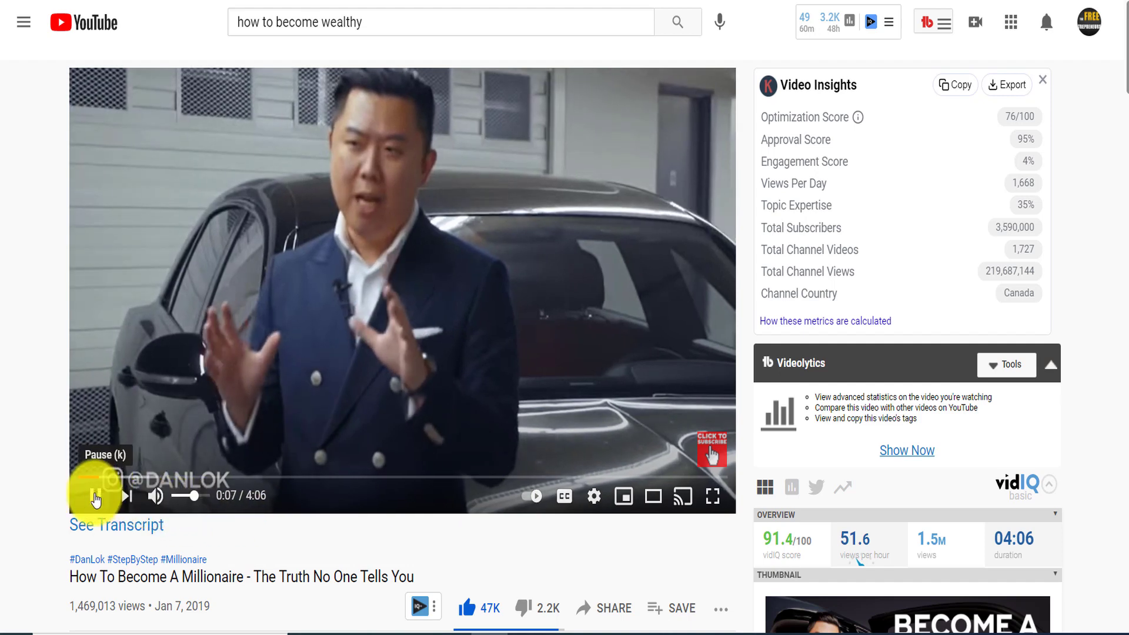
pyautogui.click(95, 497)
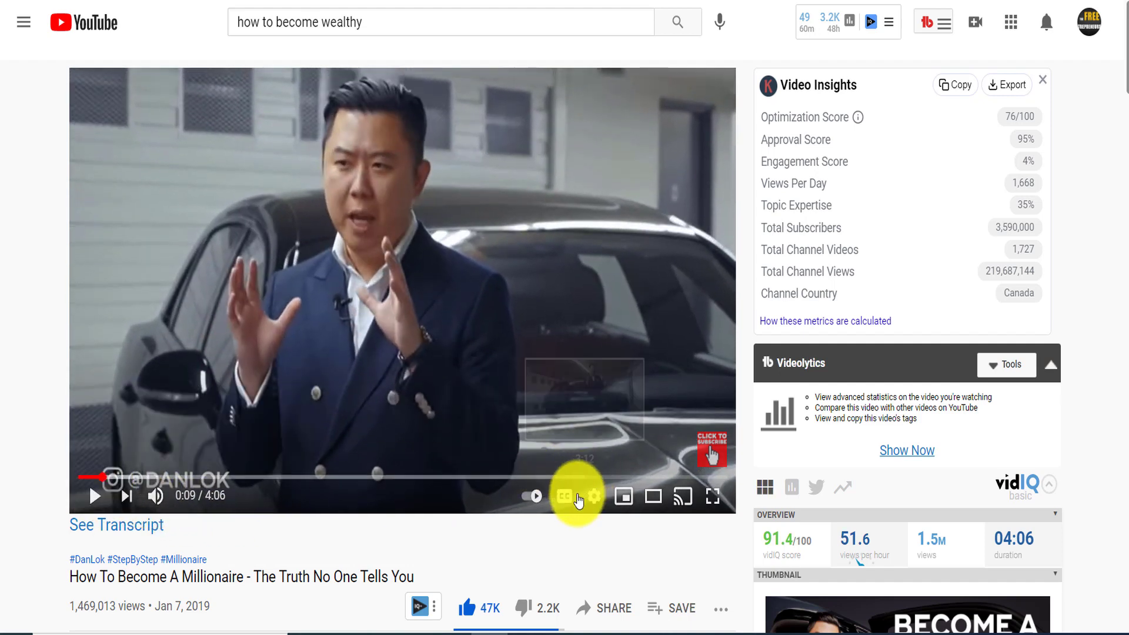
pyautogui.click(563, 497)
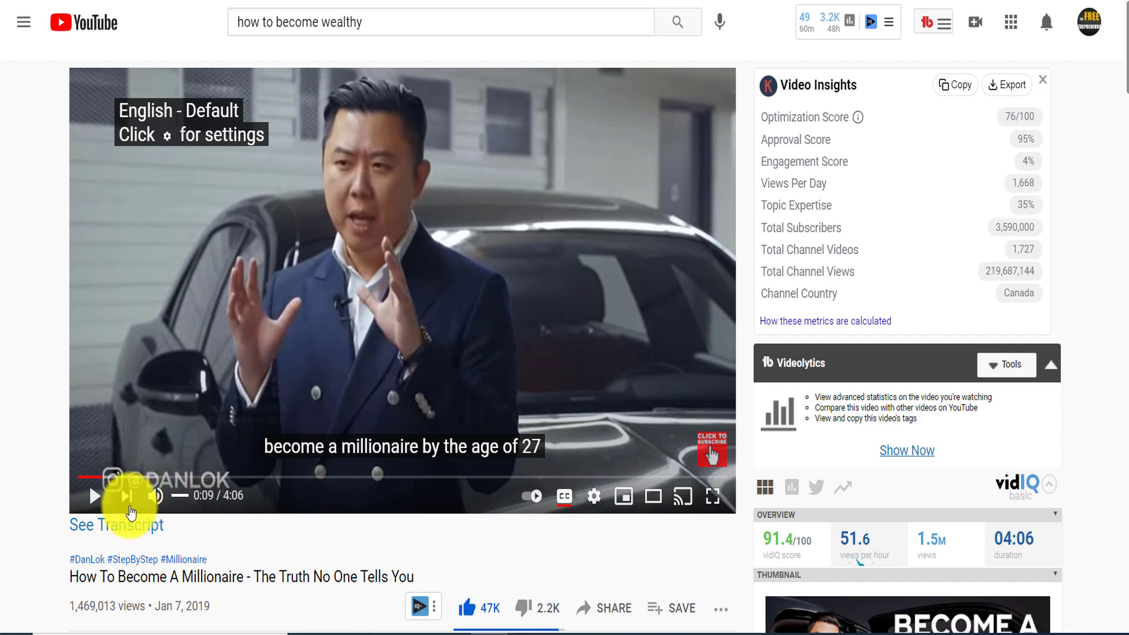
pyautogui.click(99, 507)
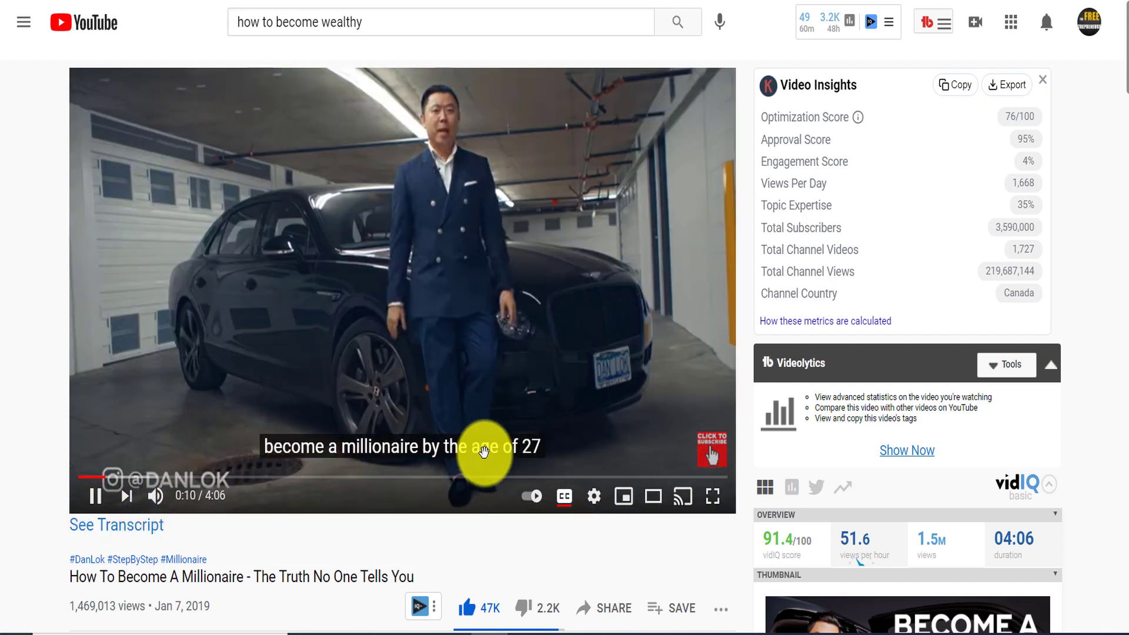
pyautogui.click(103, 503)
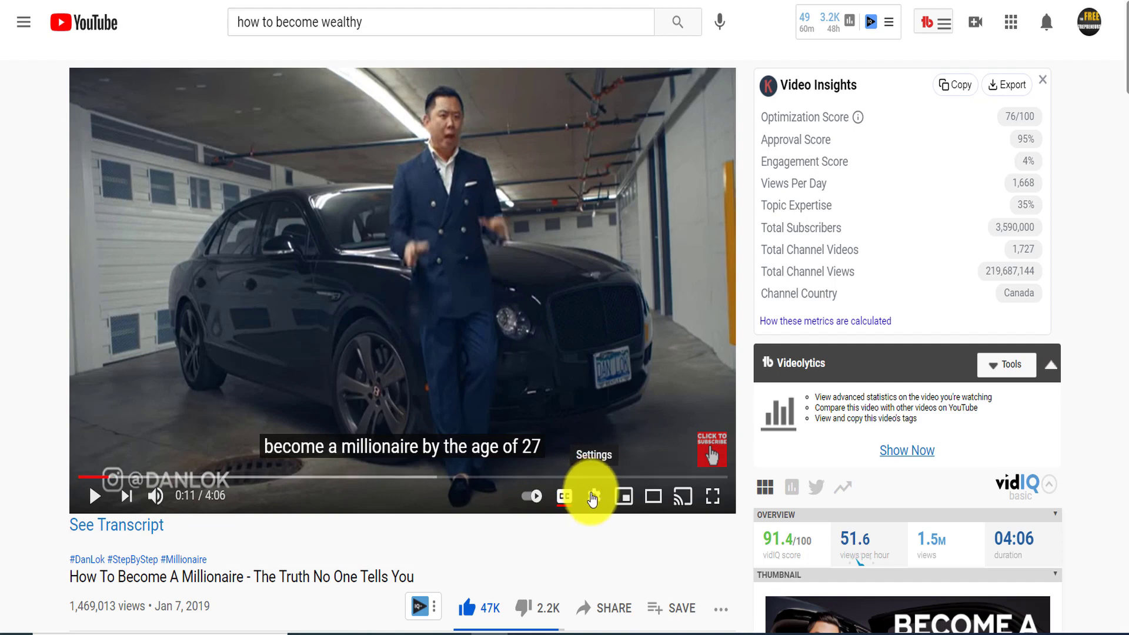
pyautogui.click(592, 499)
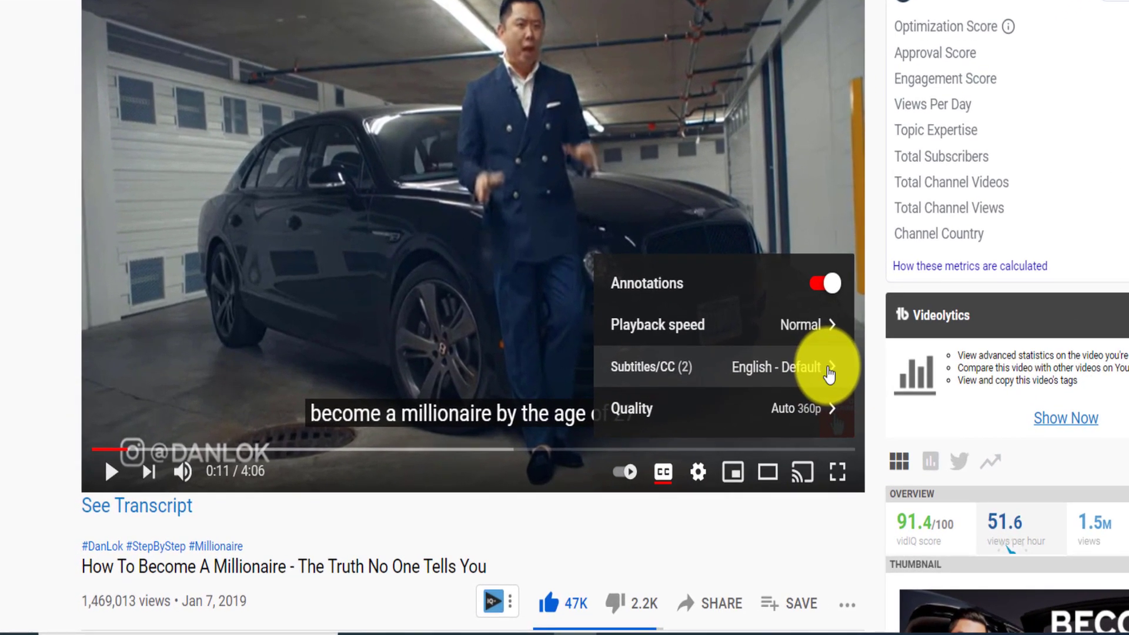
pyautogui.click(748, 398)
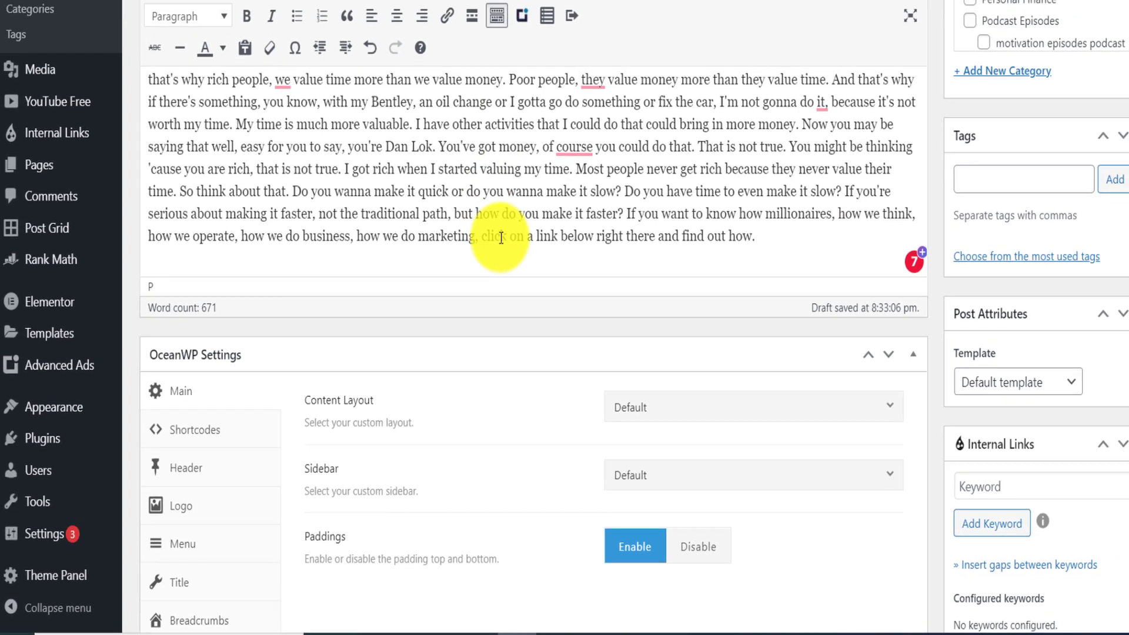
pyautogui.scroll(3, 497, 177)
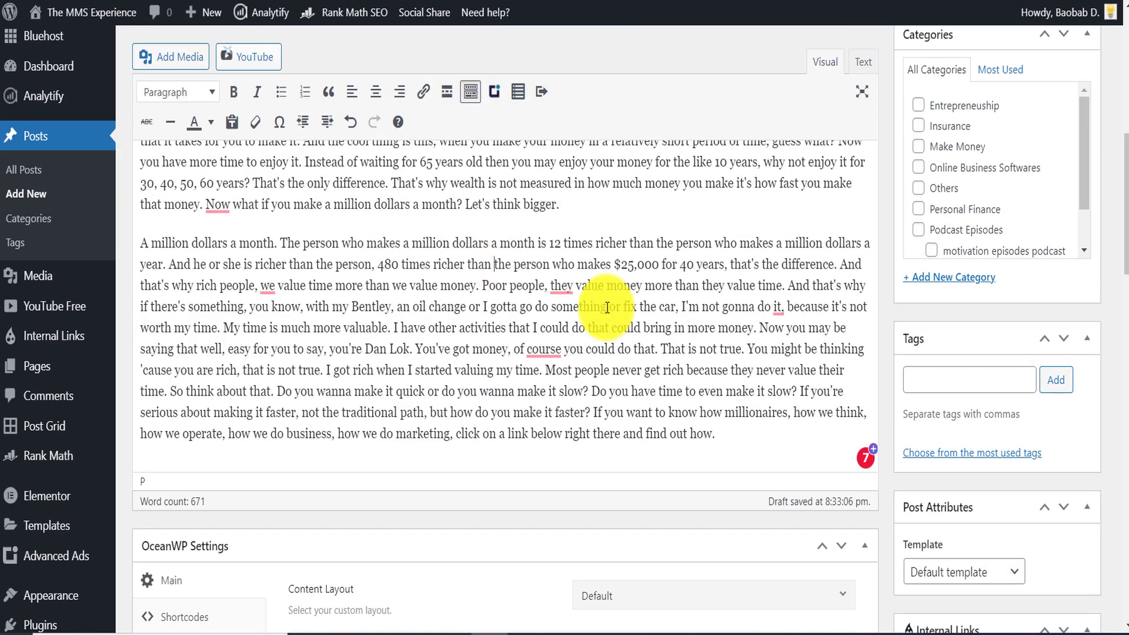
pyautogui.scroll(3, 516, 320)
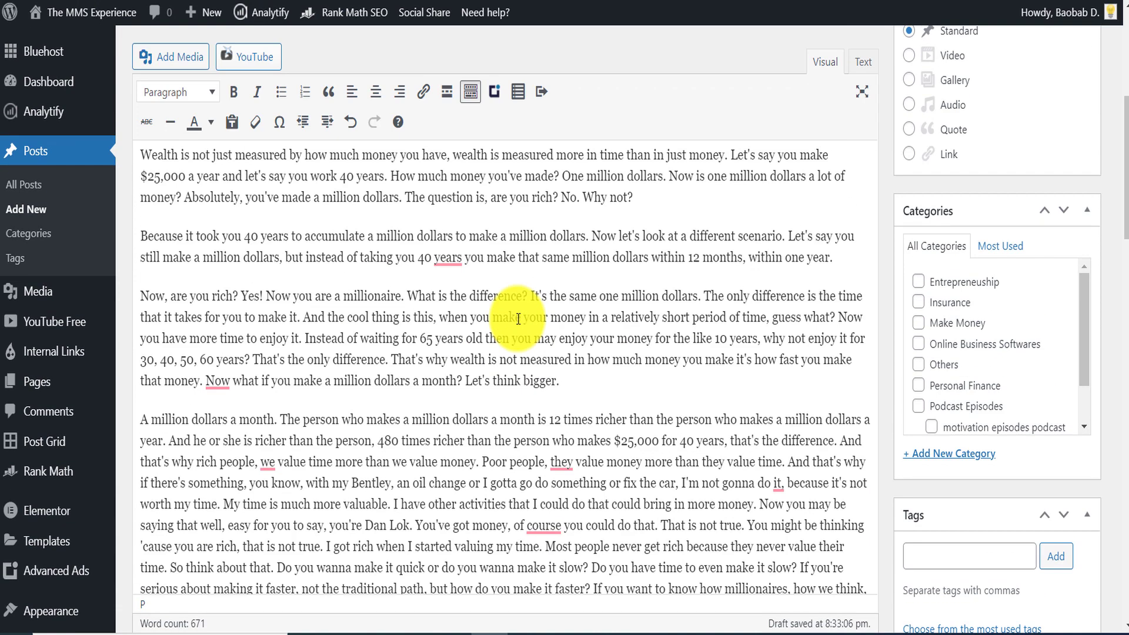
pyautogui.moveTo(528, 296); pyautogui.dragTo(497, 257)
pyautogui.moveTo(443, 216); pyautogui.dragTo(311, 201)
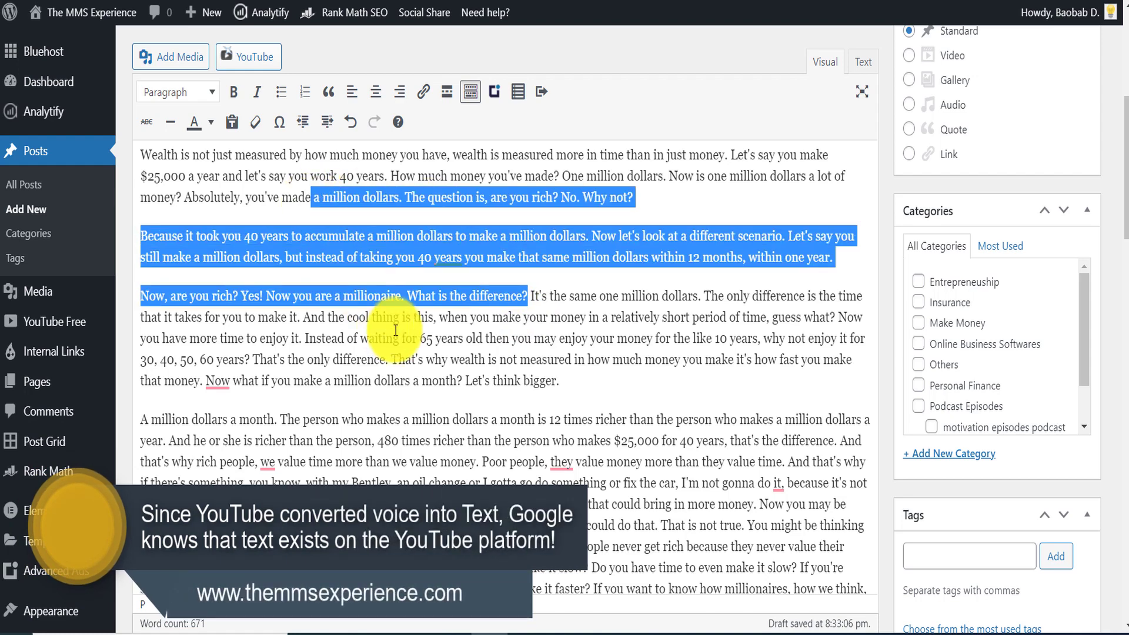
pyautogui.scroll(-5, 392, 330)
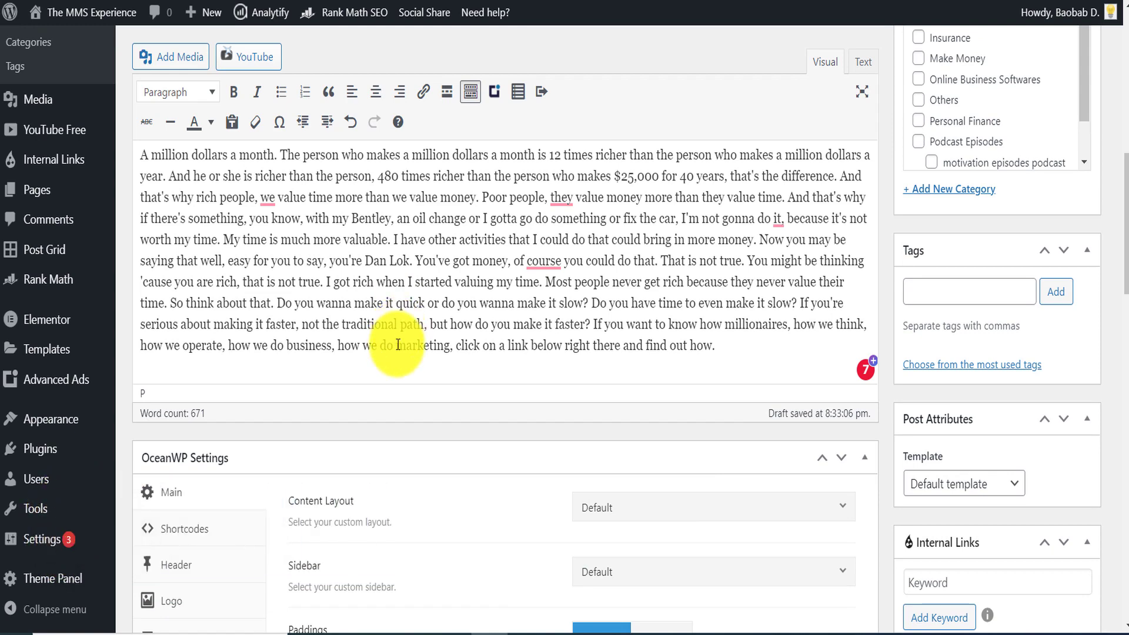
# Rearrange the article's paragraphs so new ones begin at "You've heard of the term", "Get rich quick, ooh" and "Now is one million dollars"
pyautogui.scroll(3, 419, 357)
pyautogui.moveTo(715, 394); pyautogui.dragTo(208, 184)
pyautogui.scroll(8, 429, 300)
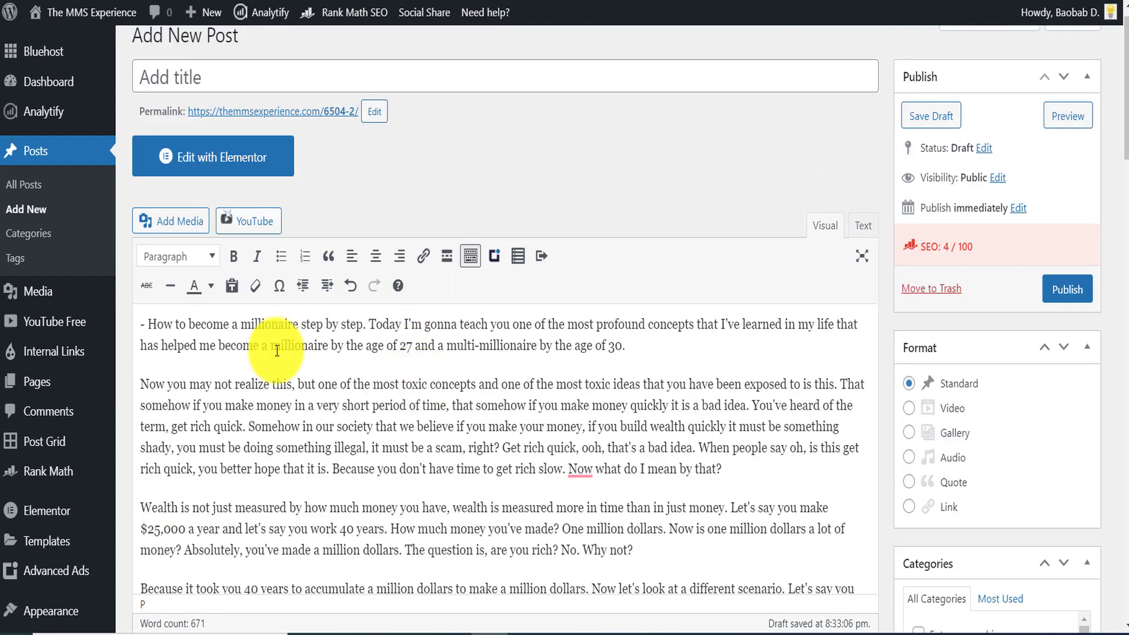
pyautogui.moveTo(250, 337); pyautogui.dragTo(681, 486)
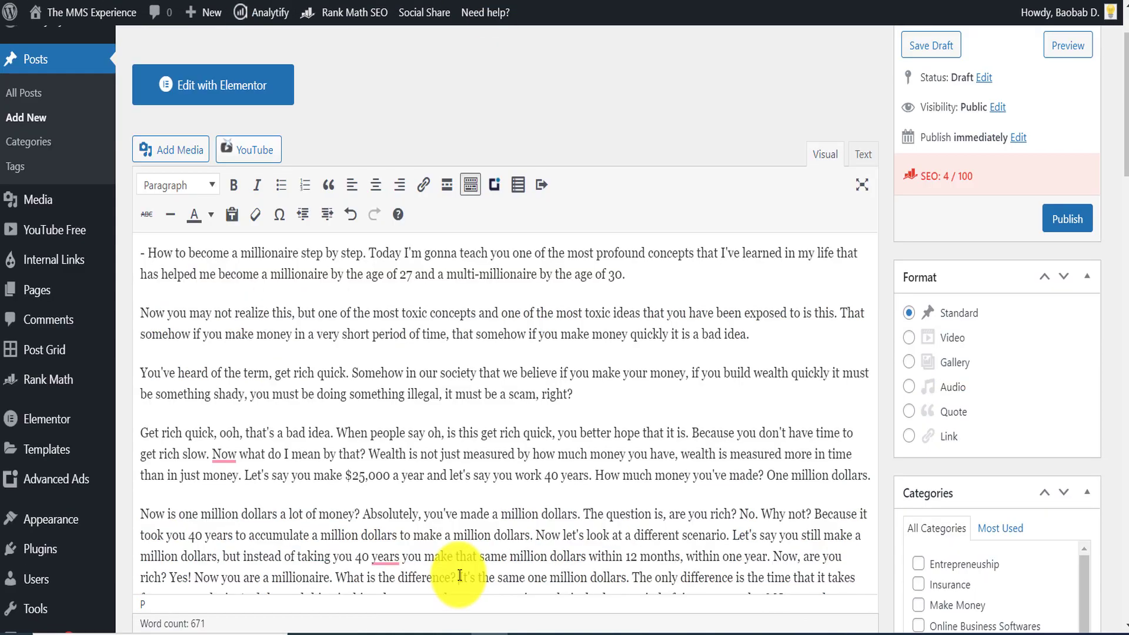
pyautogui.scroll(-2, 666, 321)
# Open Pixabay in a new browser tab and search its free images for "wealth"
pyautogui.hotkey('ctrl', 't')
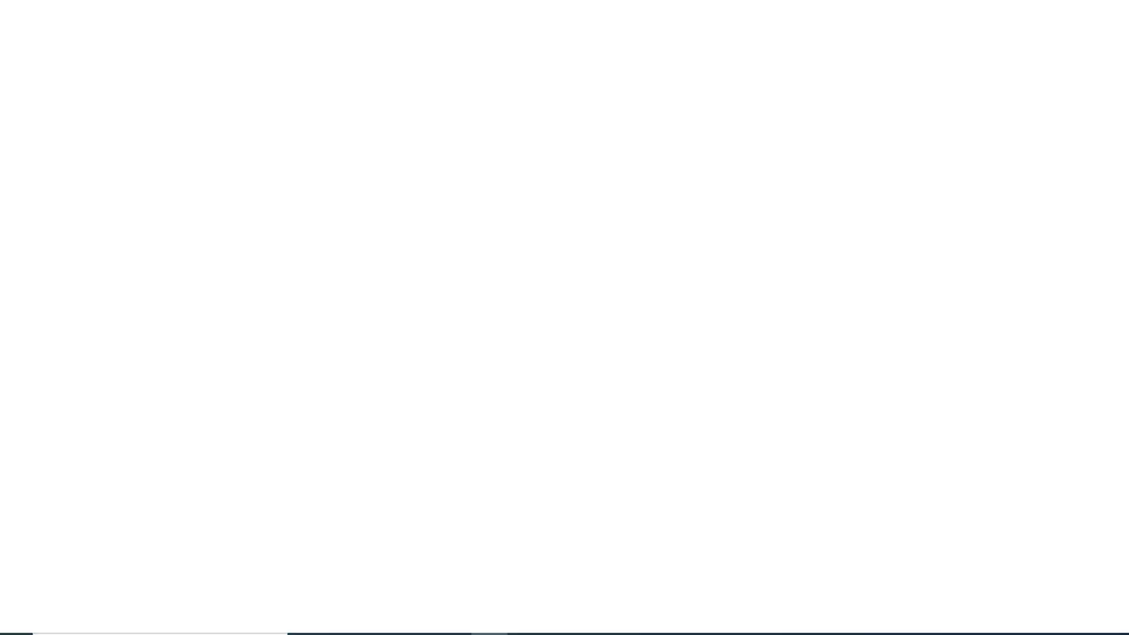
pyautogui.write('pixab')
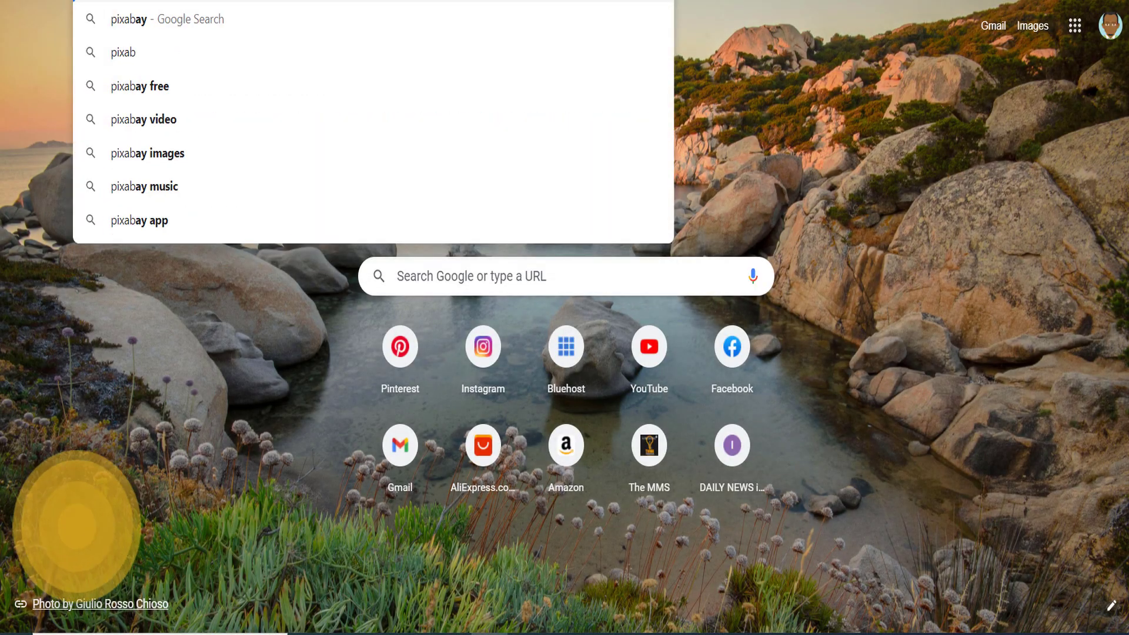
pyautogui.press('Return')
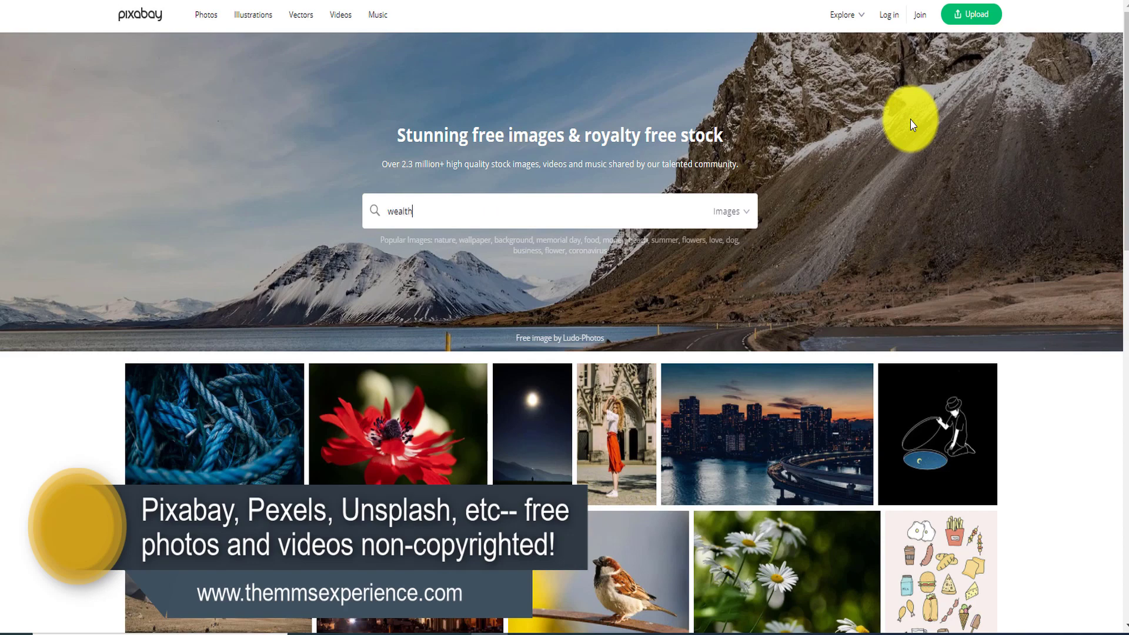
pyautogui.press('Return')
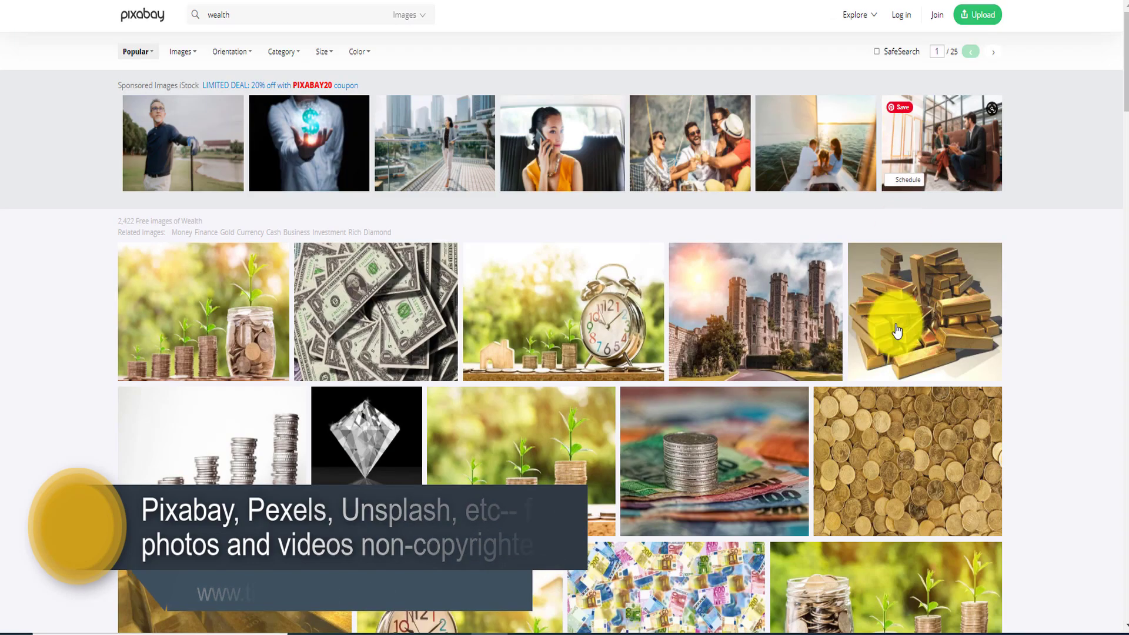
# Browse the wealth image results and open the photo of the gold Bahraini jewelry
pyautogui.scroll(-1, 771, 423)
pyautogui.scroll(-15, 770, 422)
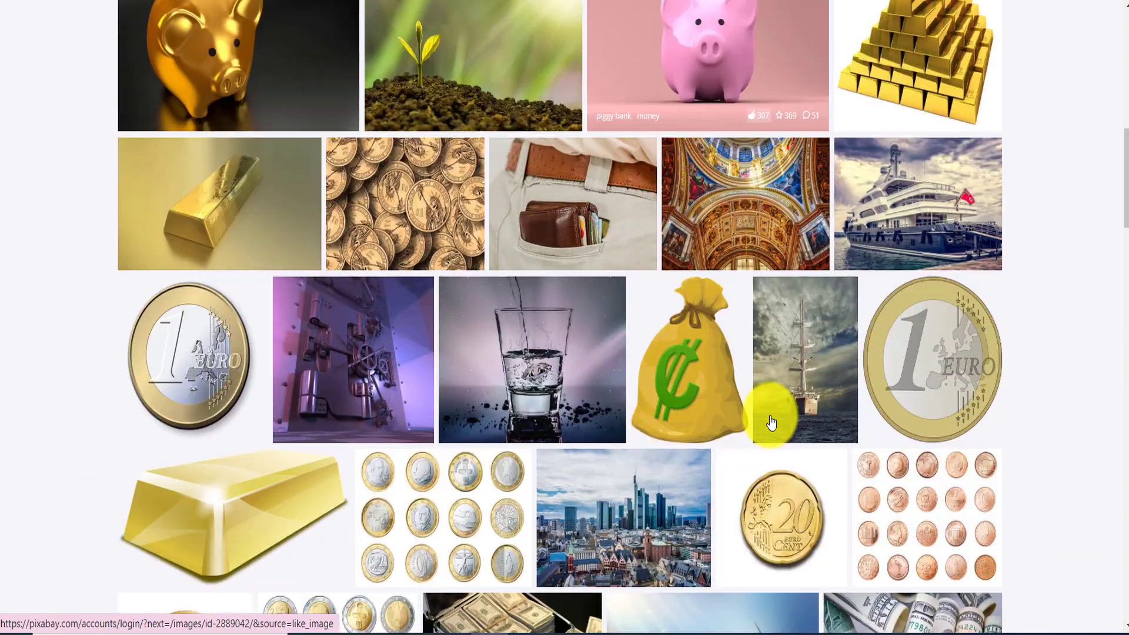
pyautogui.scroll(15, 770, 422)
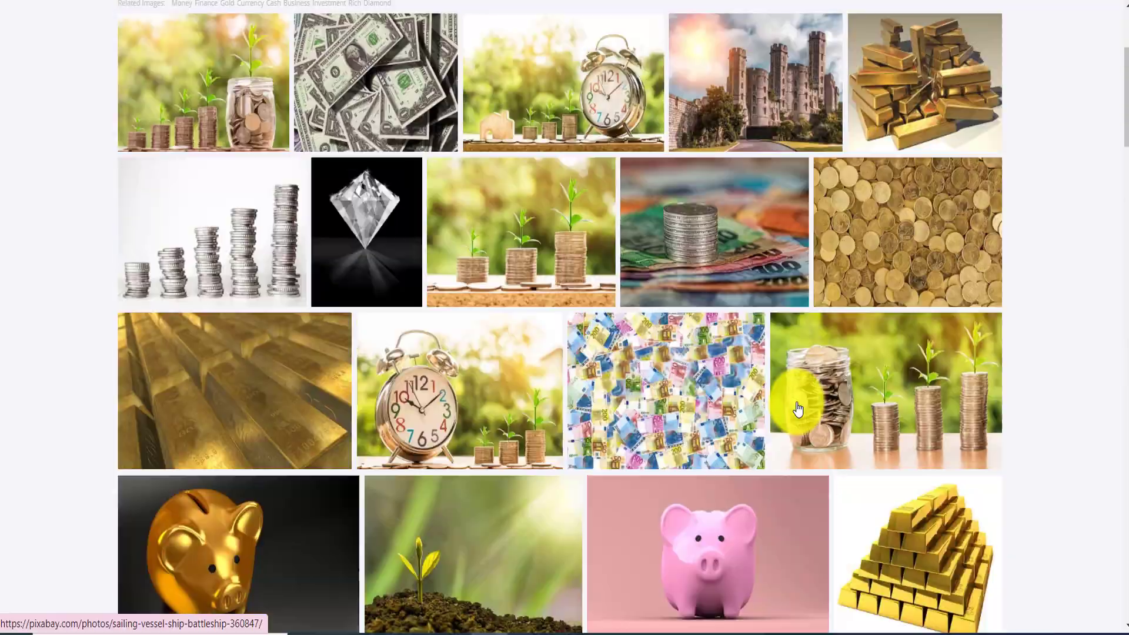
pyautogui.scroll(-20, 800, 409)
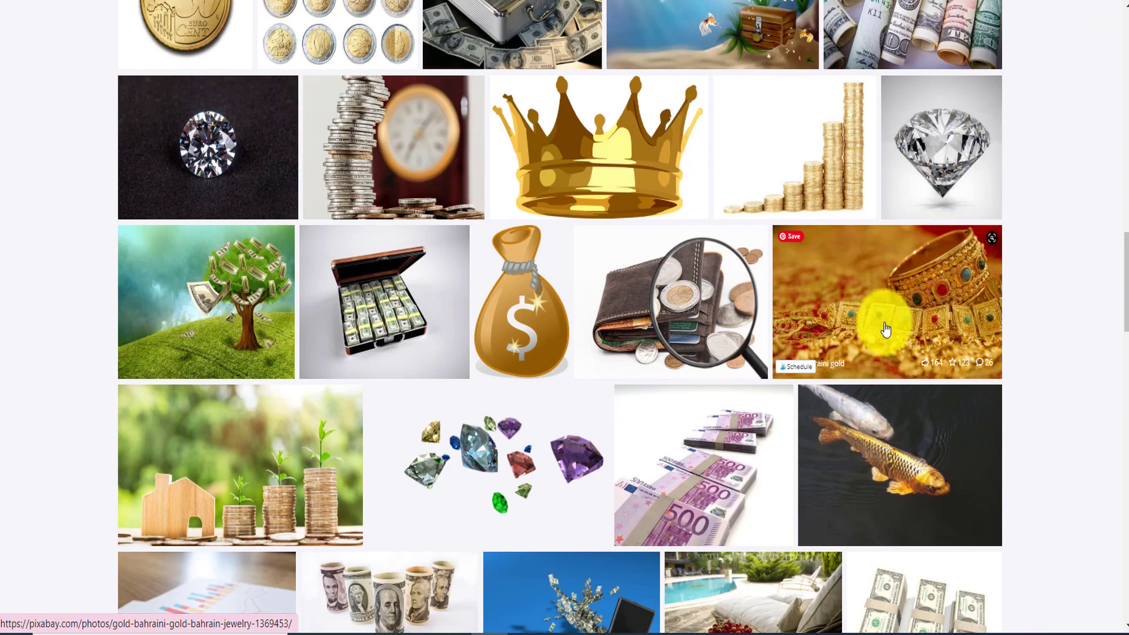
pyautogui.click(909, 304)
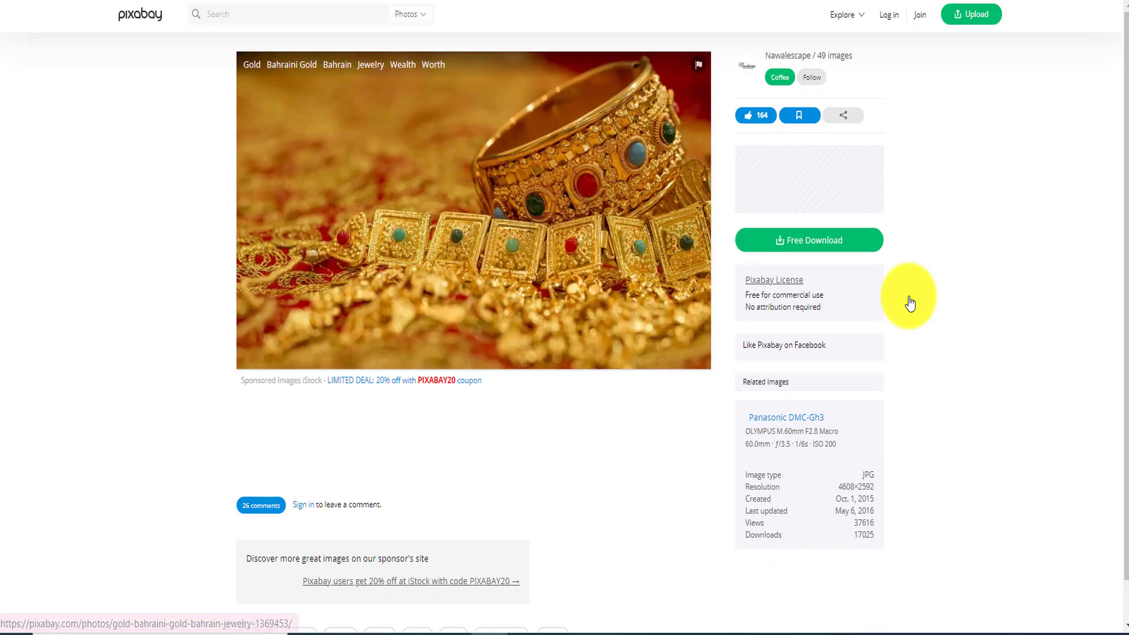
# Inspect the gold jewelry photo in the browser's developer tools and copy its img element
pyautogui.rightClick(541, 192)
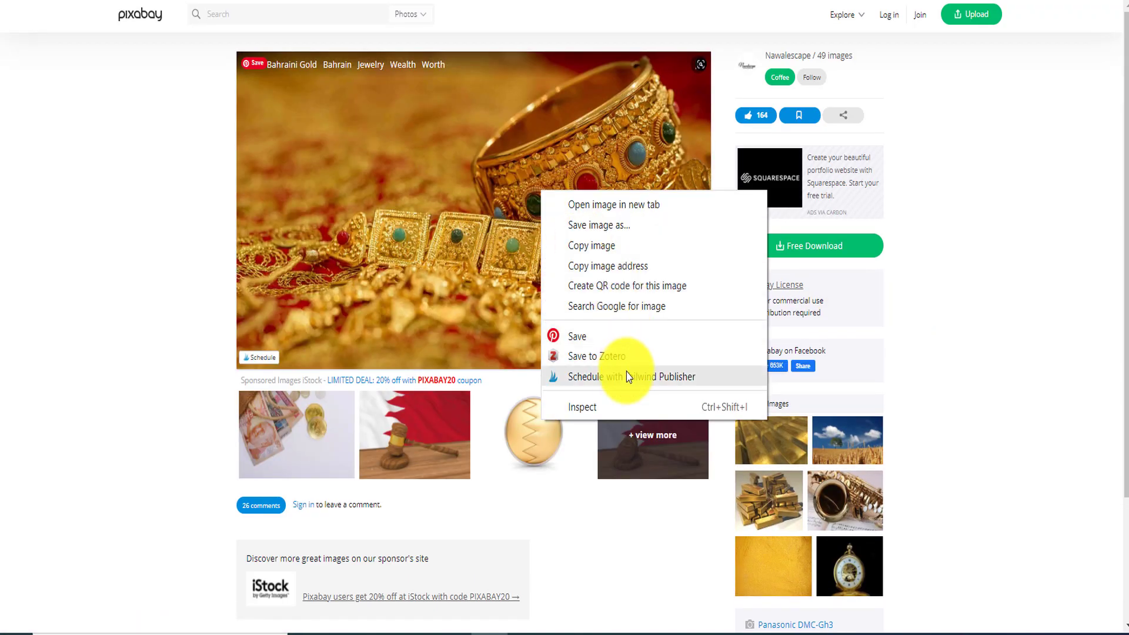
pyautogui.click(604, 407)
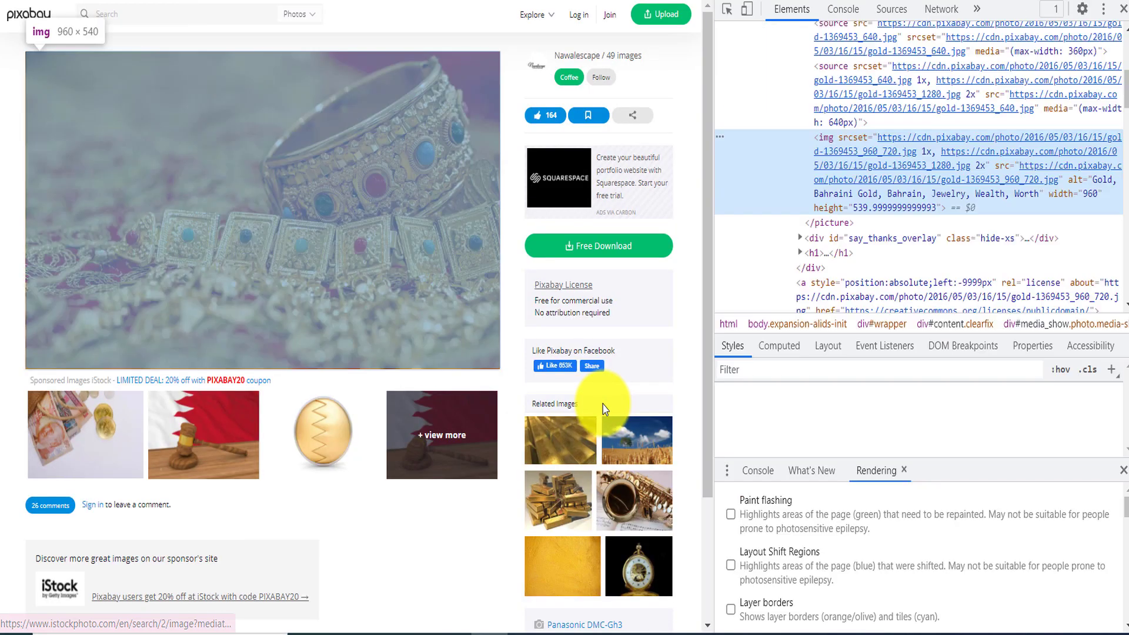
pyautogui.rightClick(753, 167)
pyautogui.moveTo(883, 266)
pyautogui.click(979, 347)
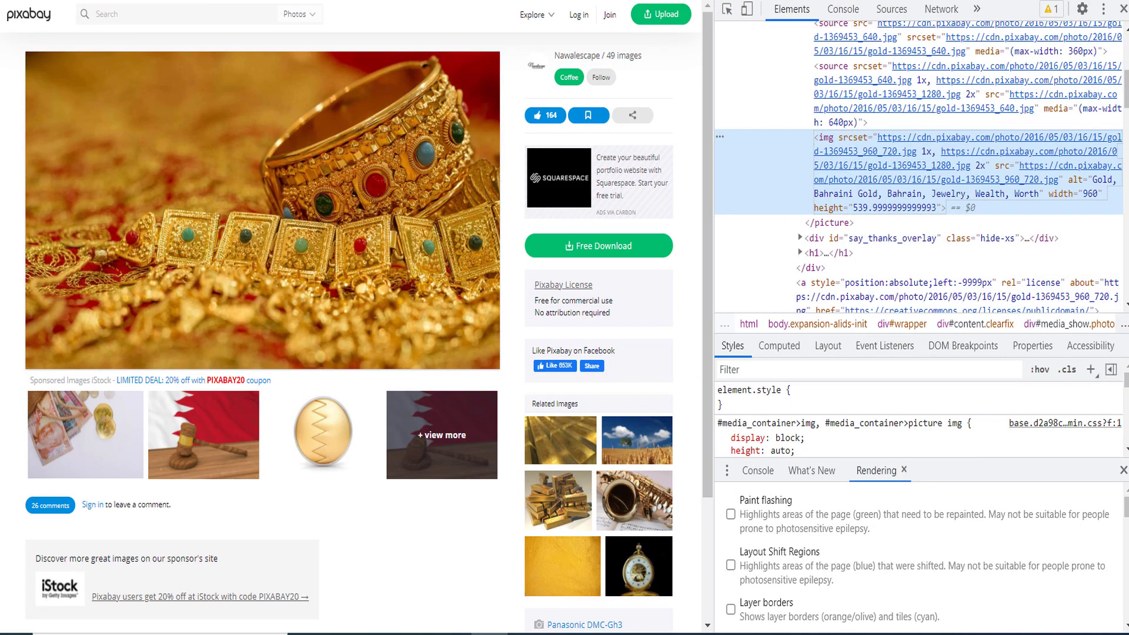
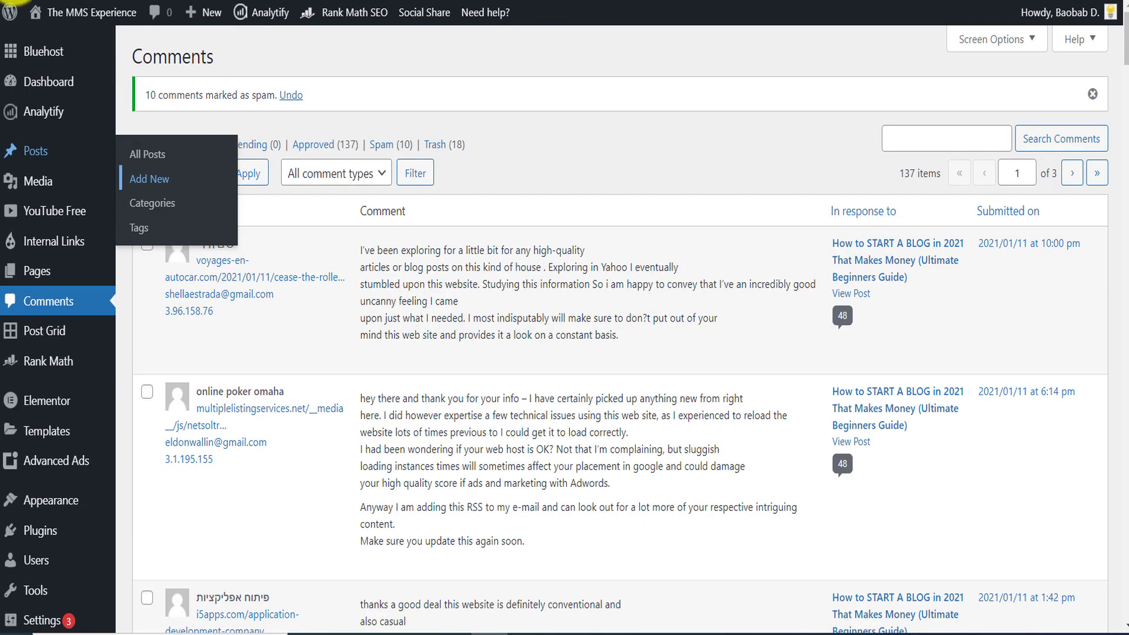
# Open the home page of The MMS Experience site and look through its article sections
pyautogui.click(65, 15)
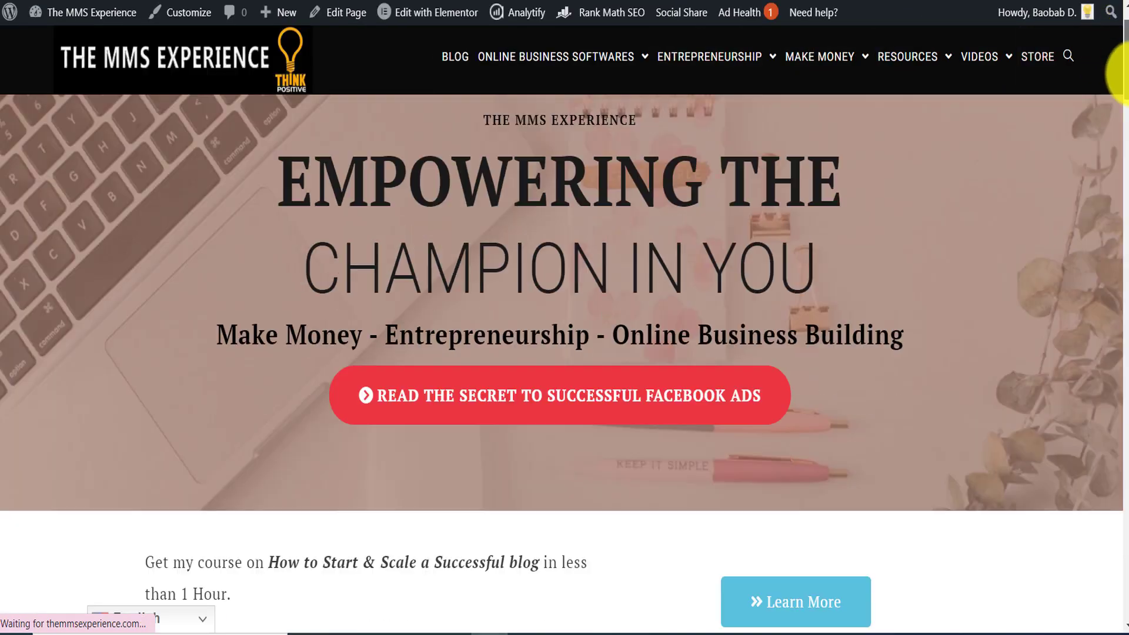
pyautogui.moveTo(1119, 58); pyautogui.dragTo(1104, 218)
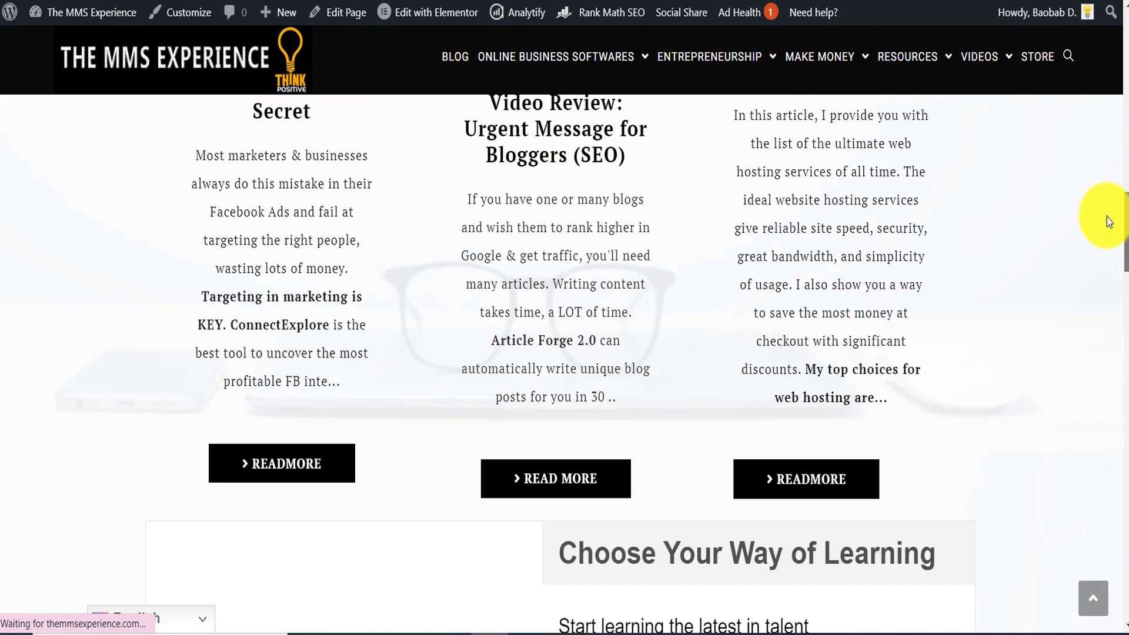
pyautogui.moveTo(1117, 167); pyautogui.dragTo(1101, 407)
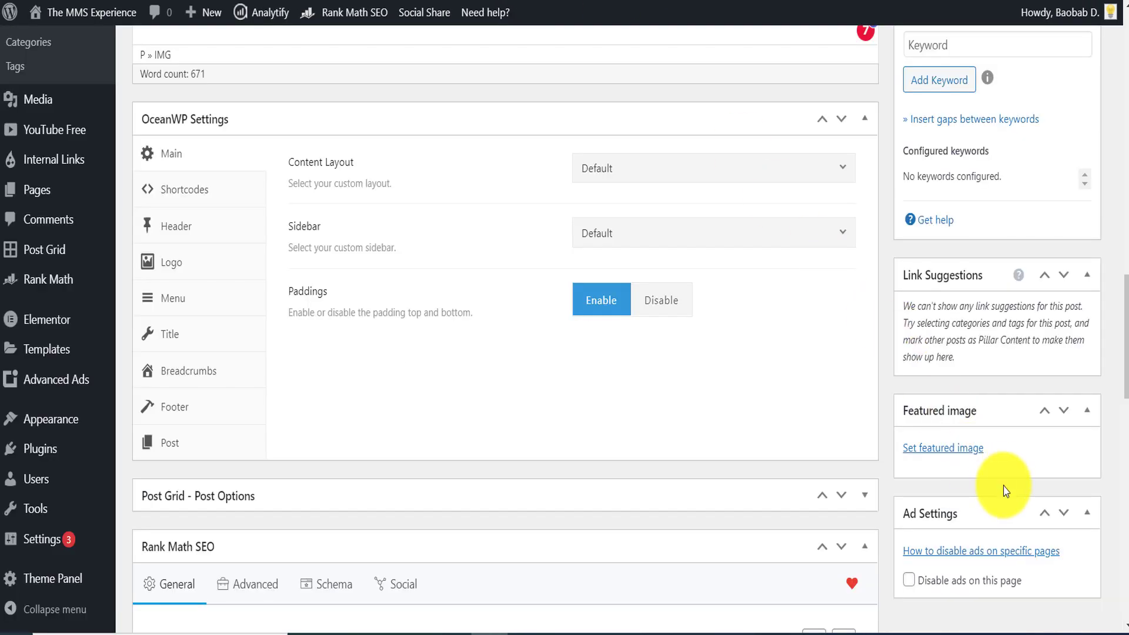
# In the post's Rank Math SEO settings, set the focus keyword to "wealth building strategies" and review the Basic SEO checks
pyautogui.moveTo(1124, 355); pyautogui.dragTo(1124, 390)
pyautogui.click(280, 338)
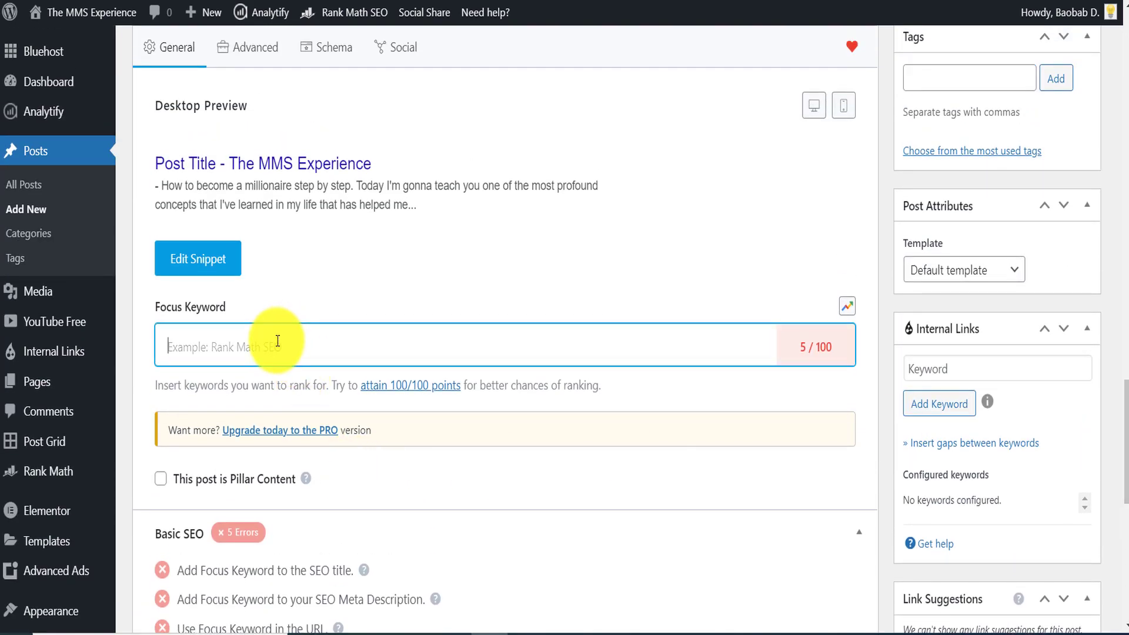
pyautogui.scroll(-5, 434, 416)
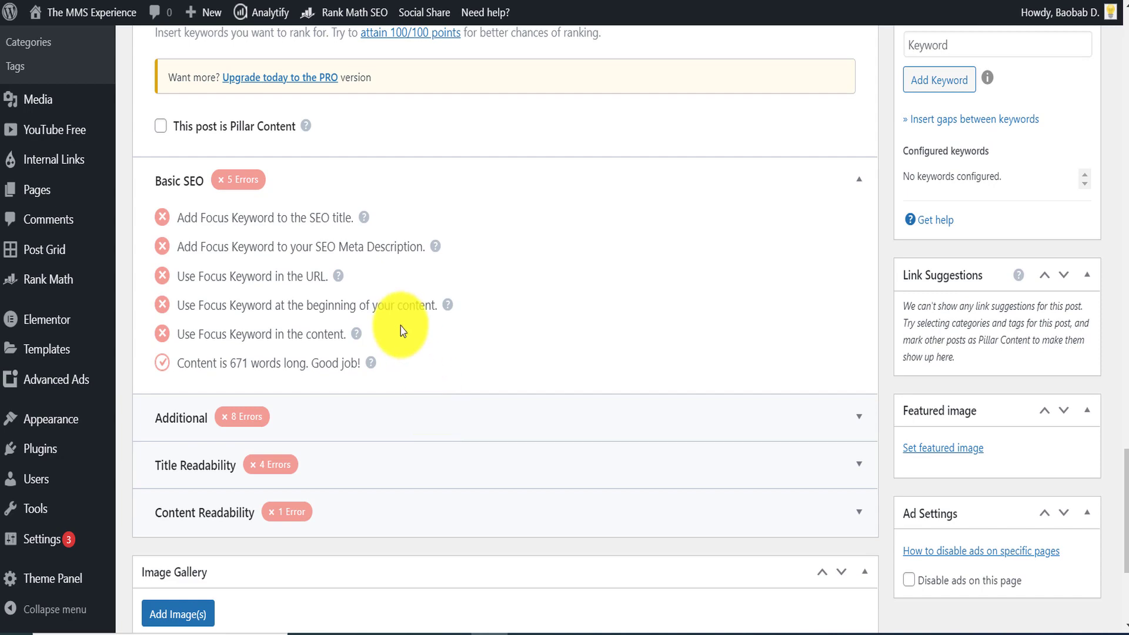
pyautogui.scroll(4, 401, 330)
pyautogui.write('wea')
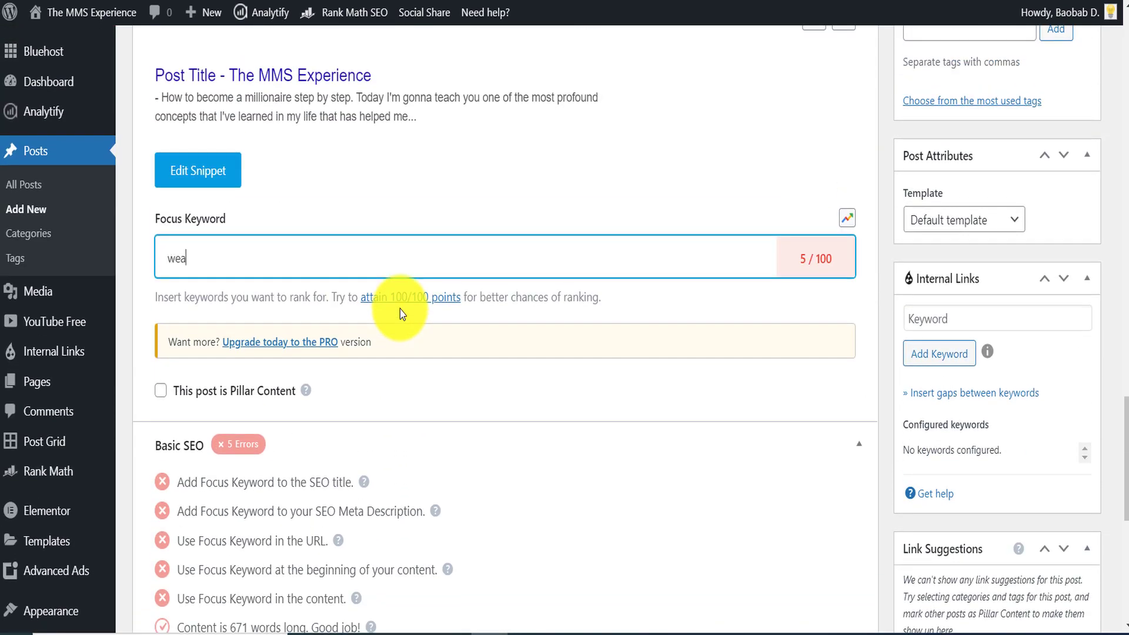
pyautogui.write('lth building')
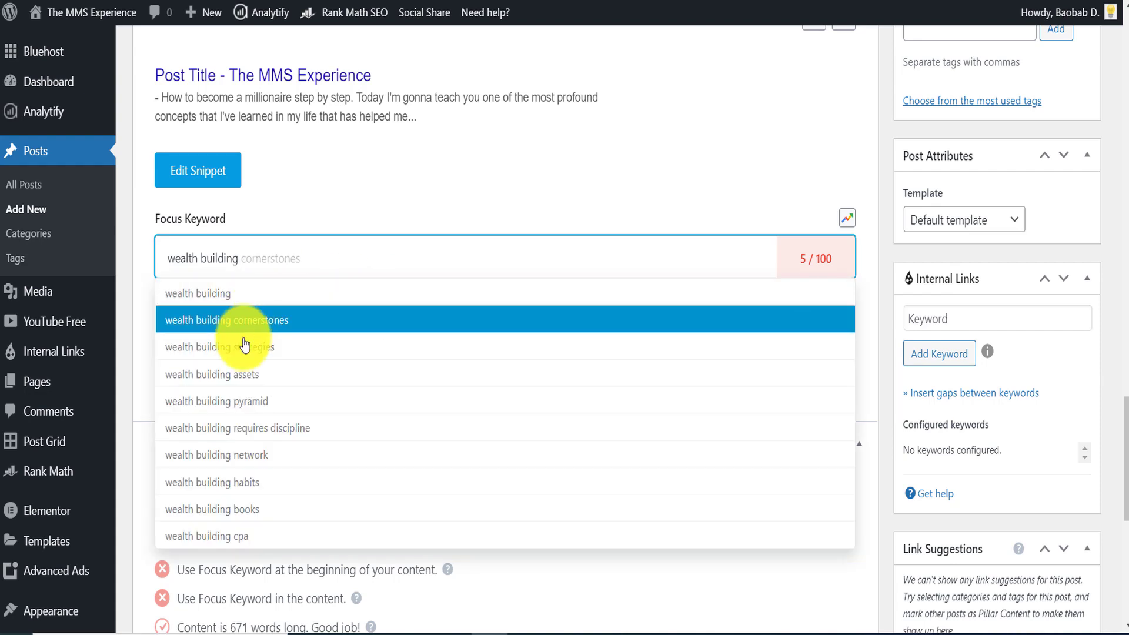
pyautogui.click(244, 345)
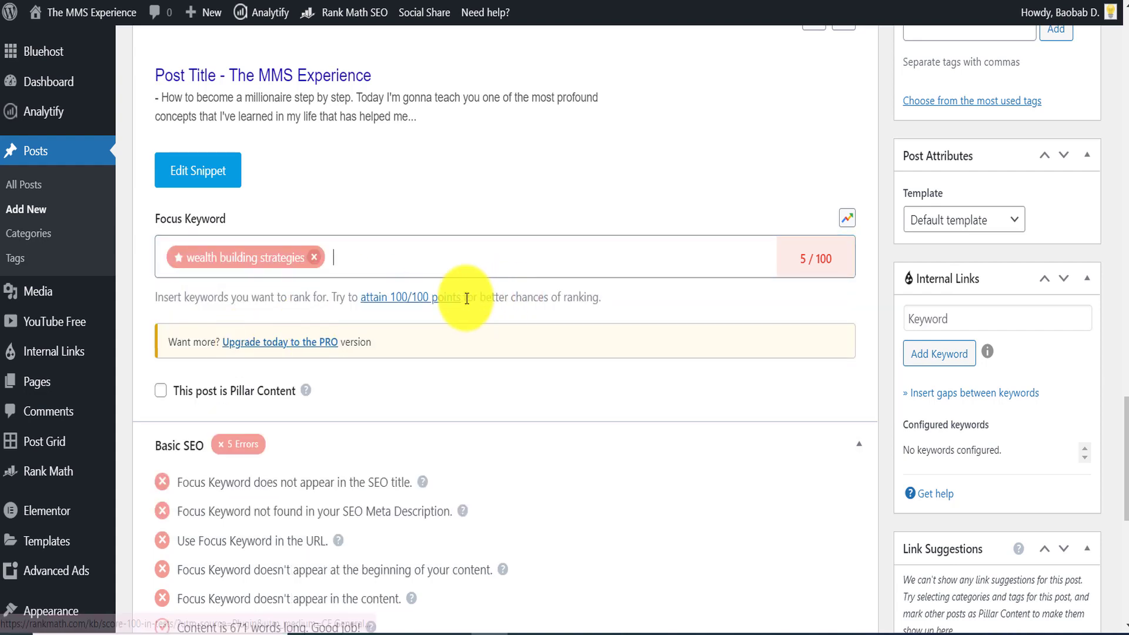
pyautogui.scroll(-7, 322, 347)
pyautogui.scroll(4, 262, 121)
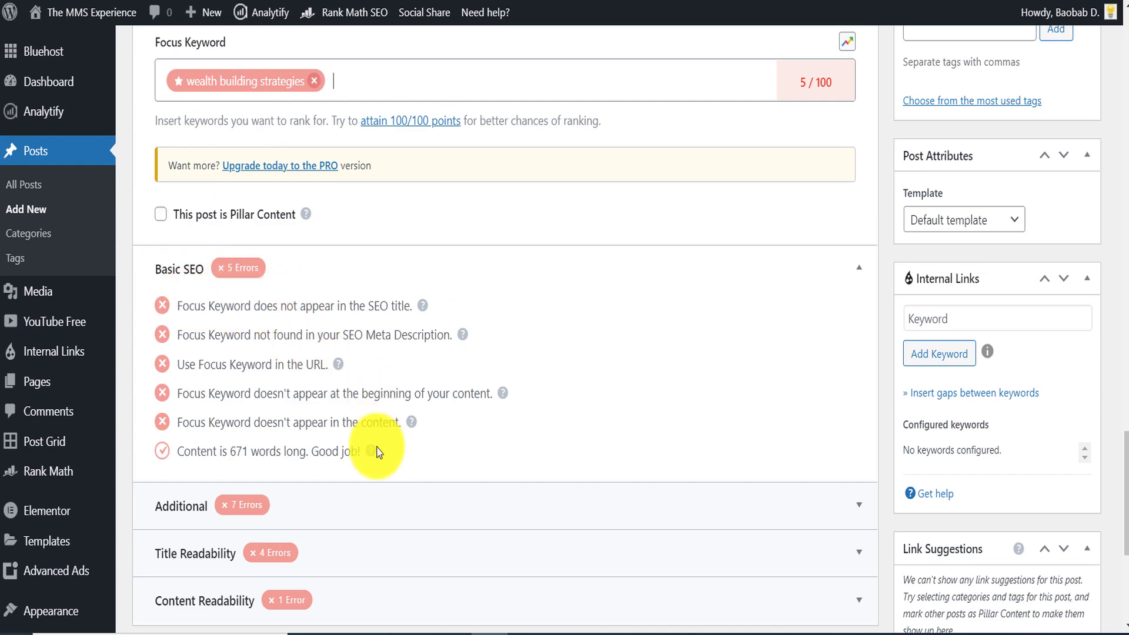
pyautogui.moveTo(1123, 453); pyautogui.dragTo(1123, 59)
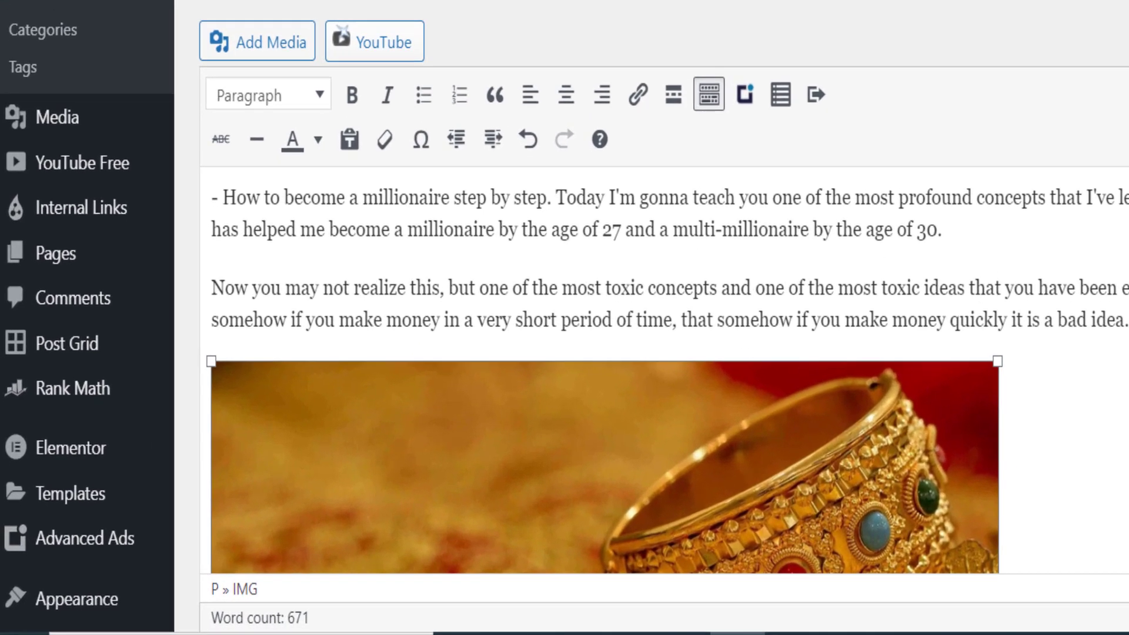
# Look through the YouTube results for "how to become wealthy" for another captioned video on the topic
pyautogui.scroll(-10, 666, 317)
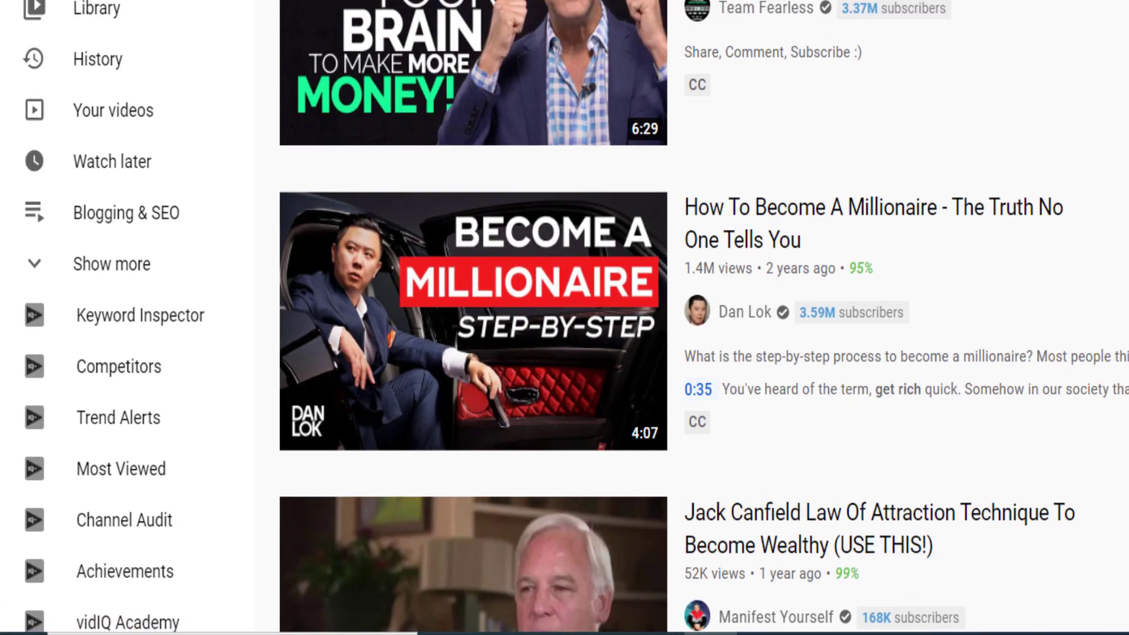
pyautogui.scroll(-2, 723, 317)
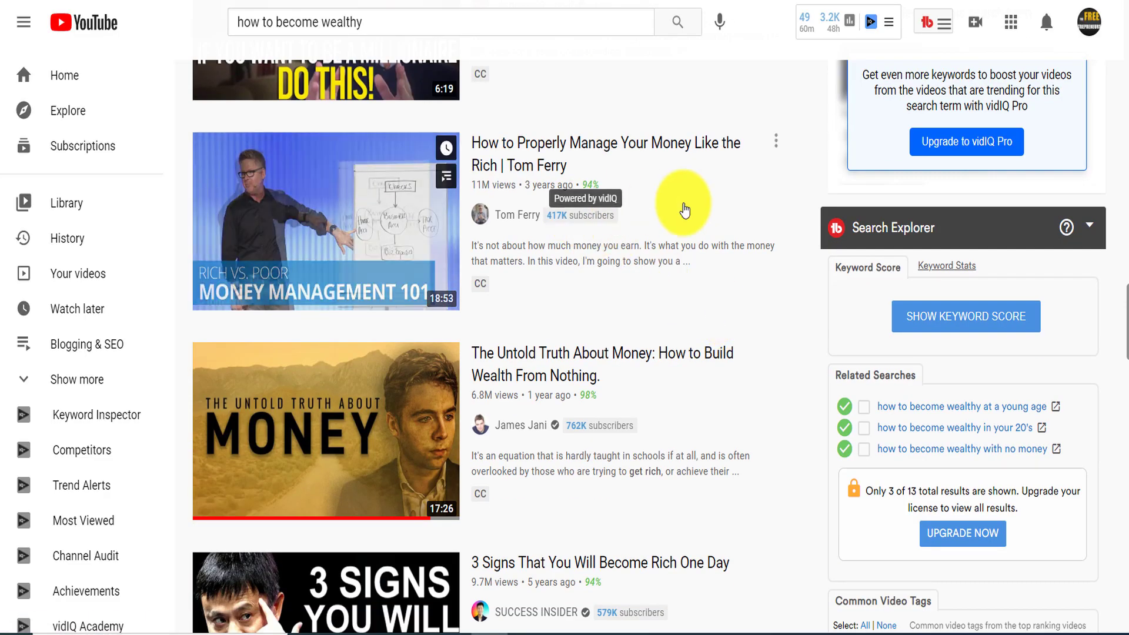
pyautogui.scroll(2, 732, 202)
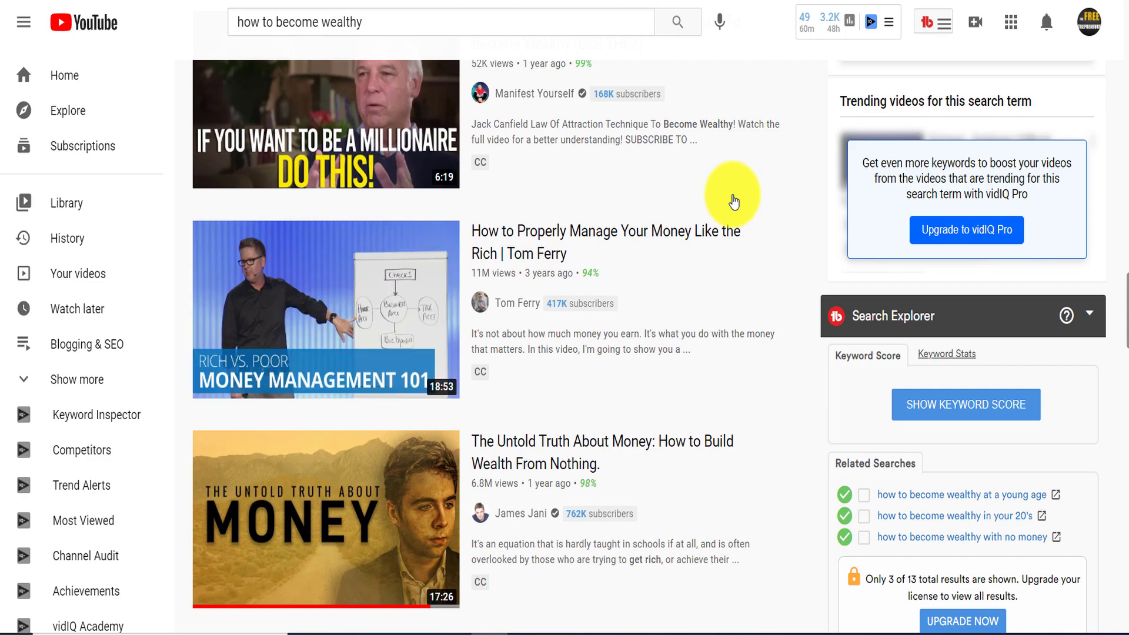
pyautogui.scroll(5, 733, 202)
pyautogui.scroll(10, 733, 202)
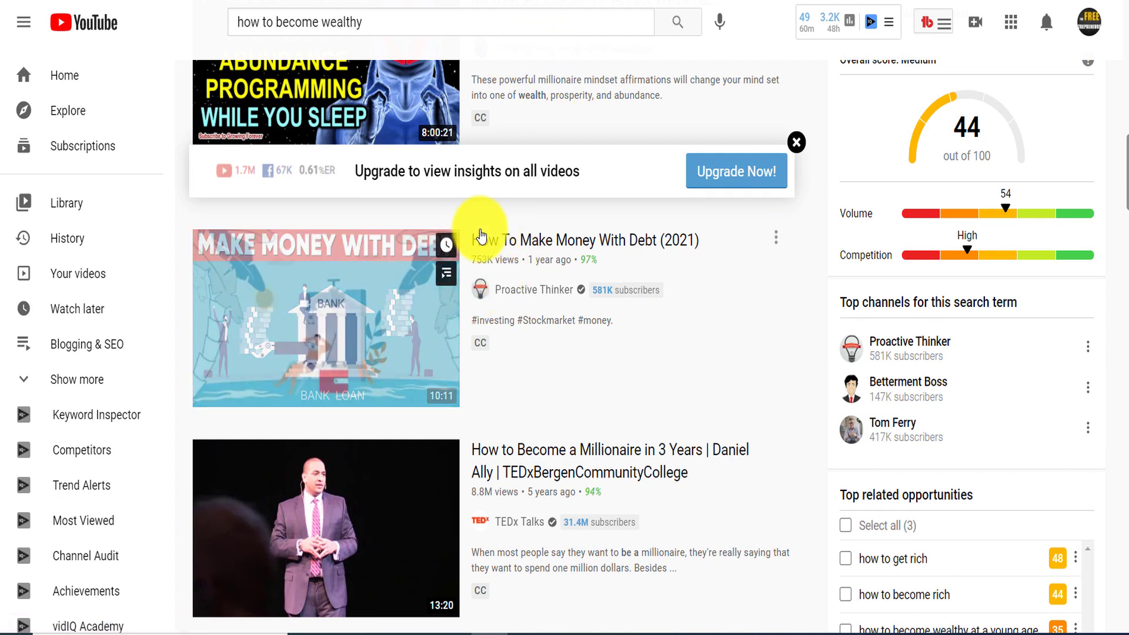
# Back in the WordPress draft, add a Heading 2 "How to Make Money with Debt" at the article's end and start a line below it
pyautogui.click(568, 2)
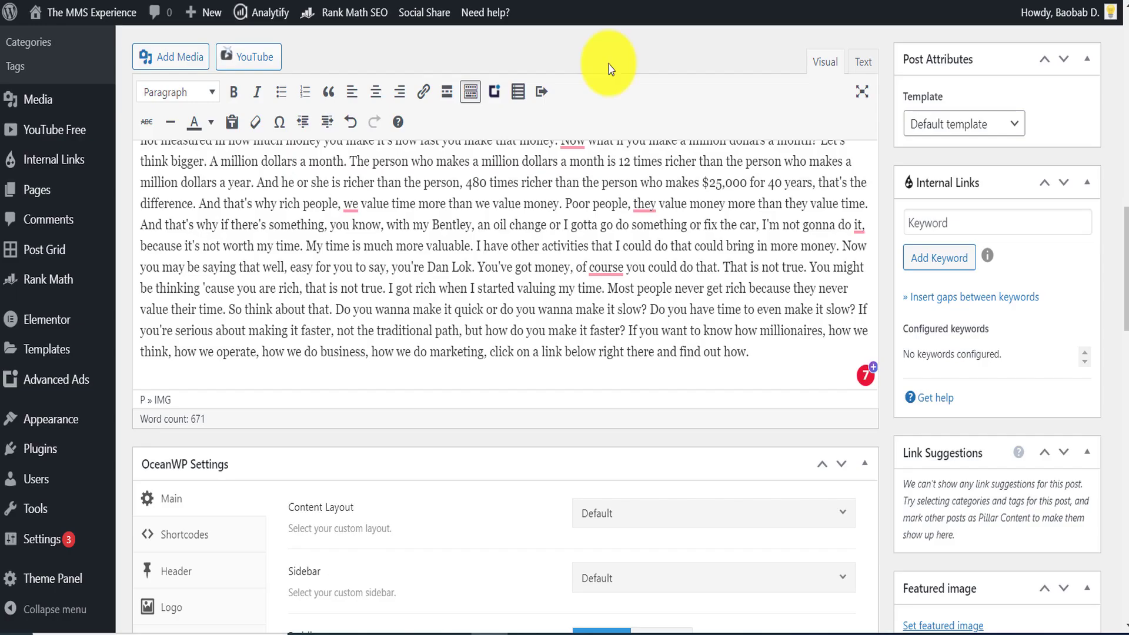
pyautogui.press('Return')
pyautogui.write('How ')
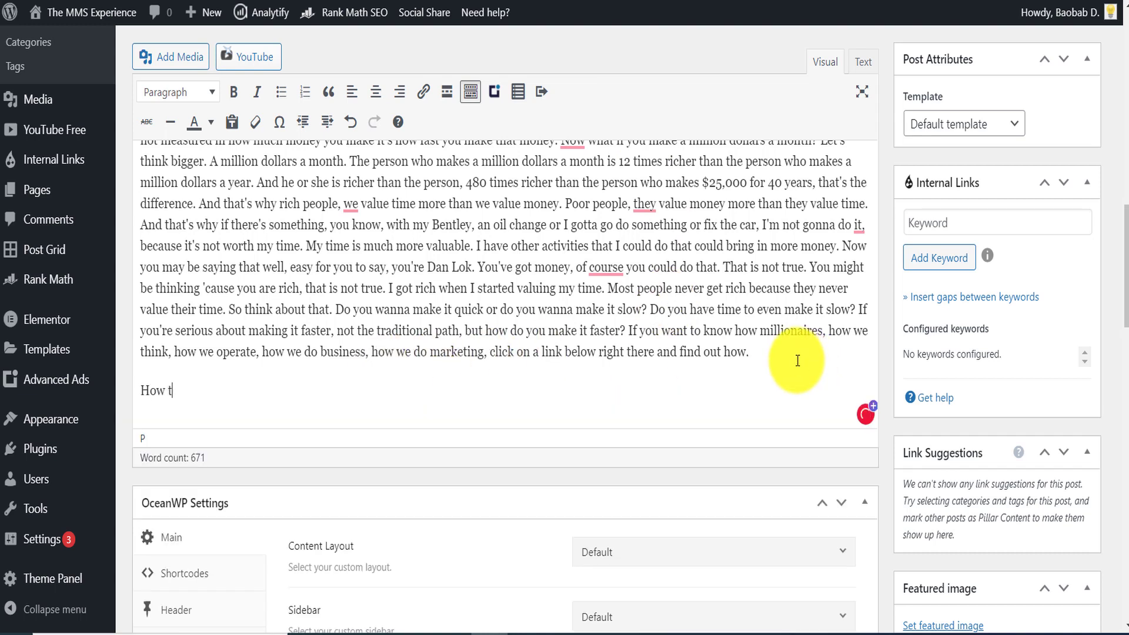
pyautogui.write('to Make Money with Debt')
pyautogui.hotkey('alt', 'shift', '2')
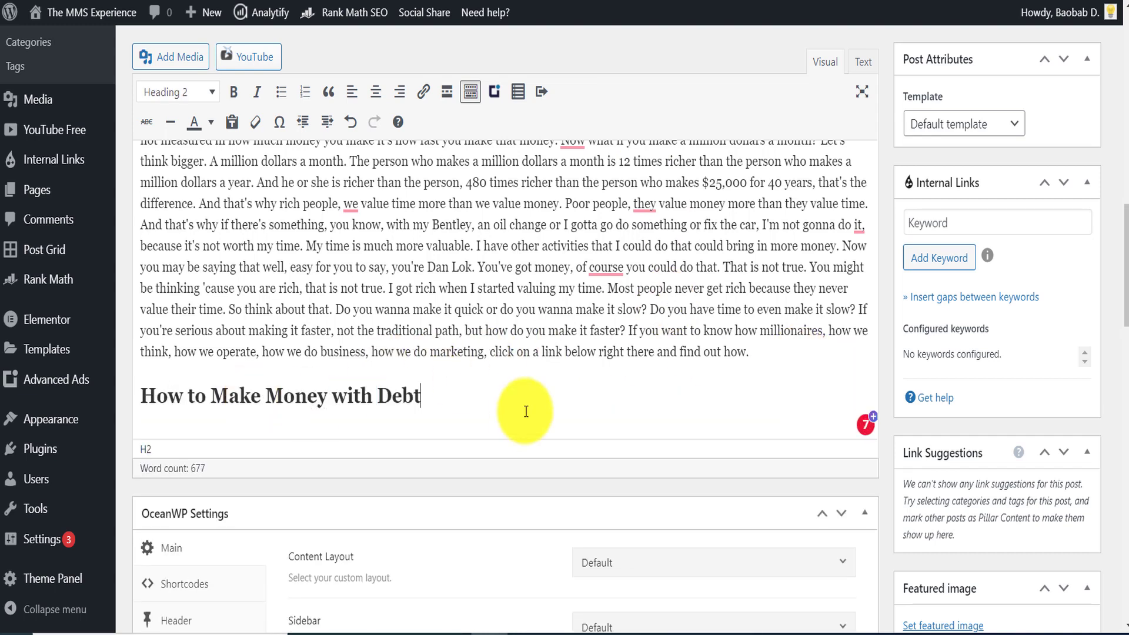
pyautogui.press('Return')
# On YouTube, open the video "How To Make Money With Debt (2021)" and turn on its captions
pyautogui.click(278, 1)
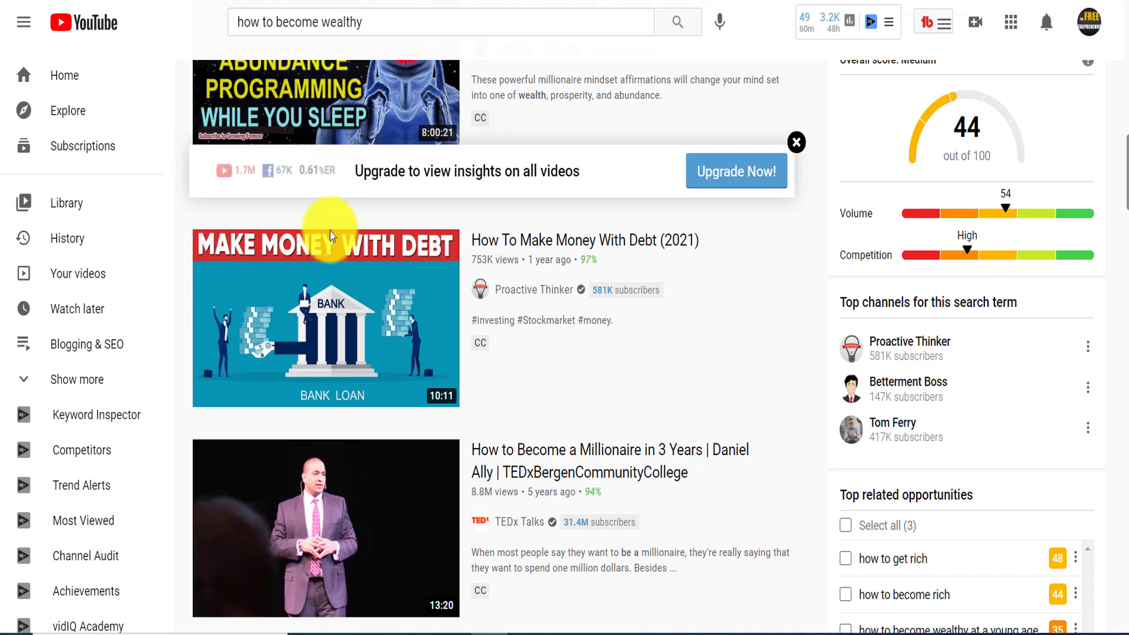
pyautogui.moveTo(363, 318)
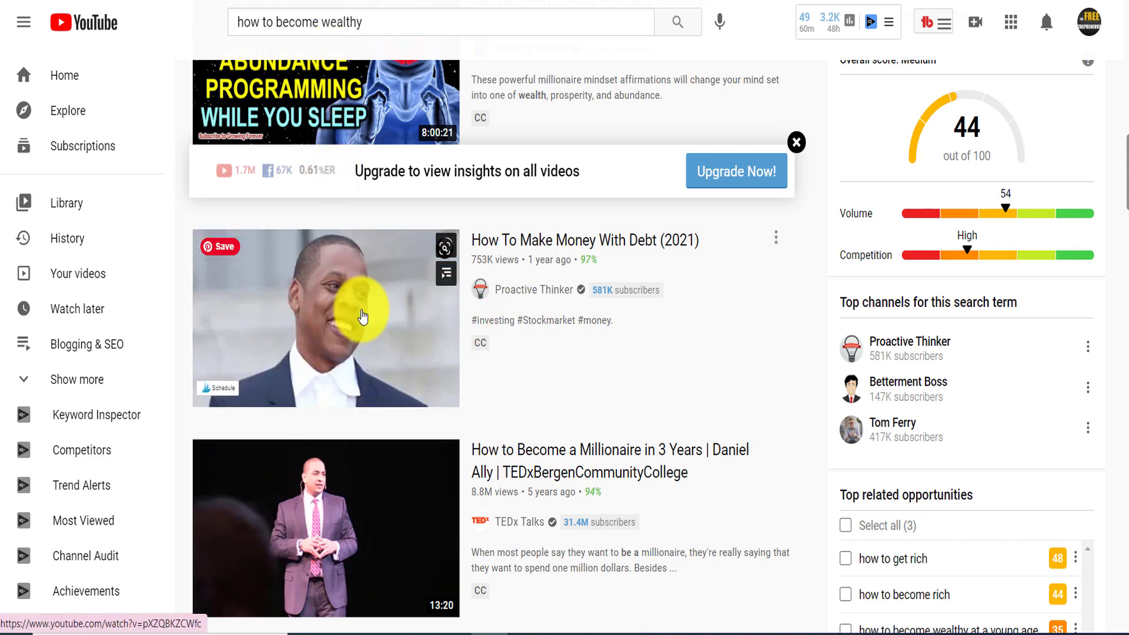
pyautogui.click(363, 318)
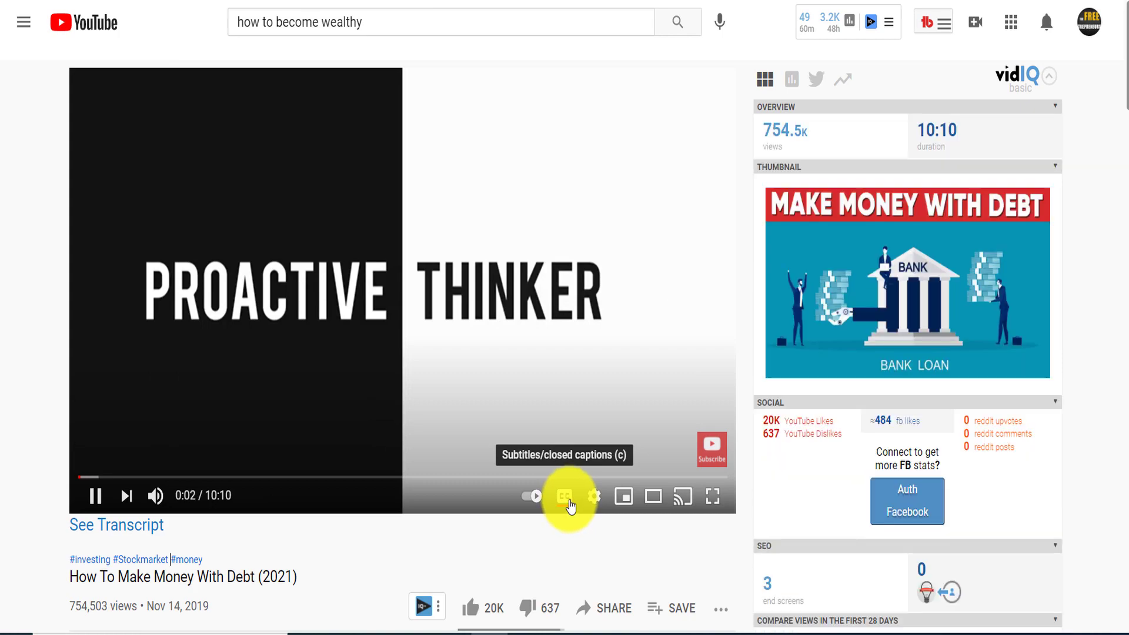
pyautogui.click(566, 499)
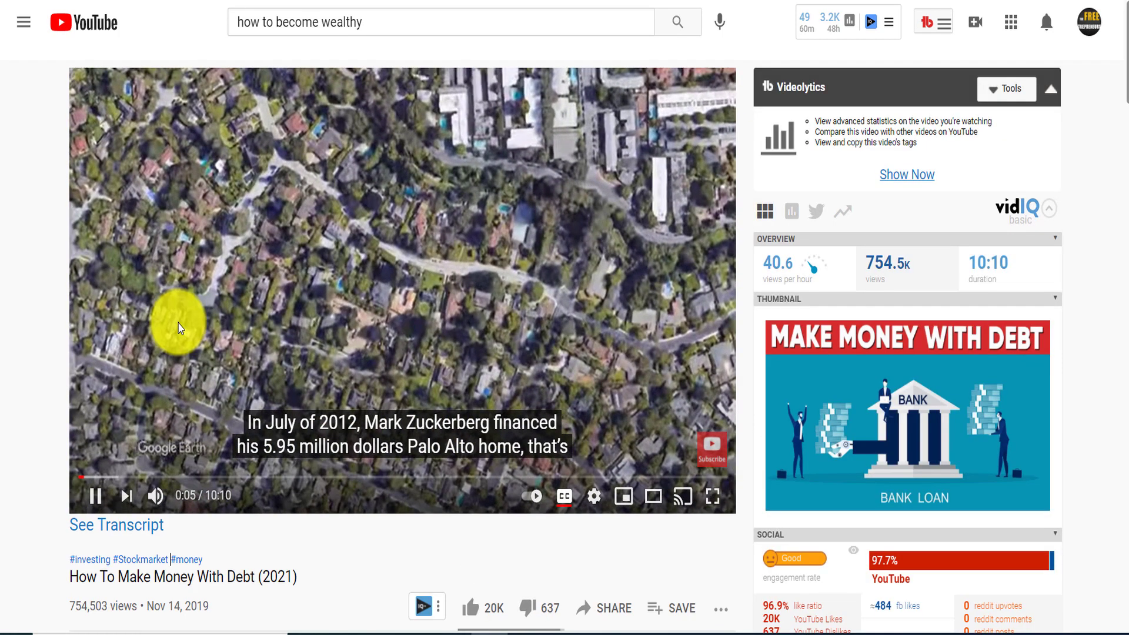
# Pause the debt video, copy its link into DownSub in place of the previous one, and download the English subtitles as TXT
pyautogui.click(323, 449)
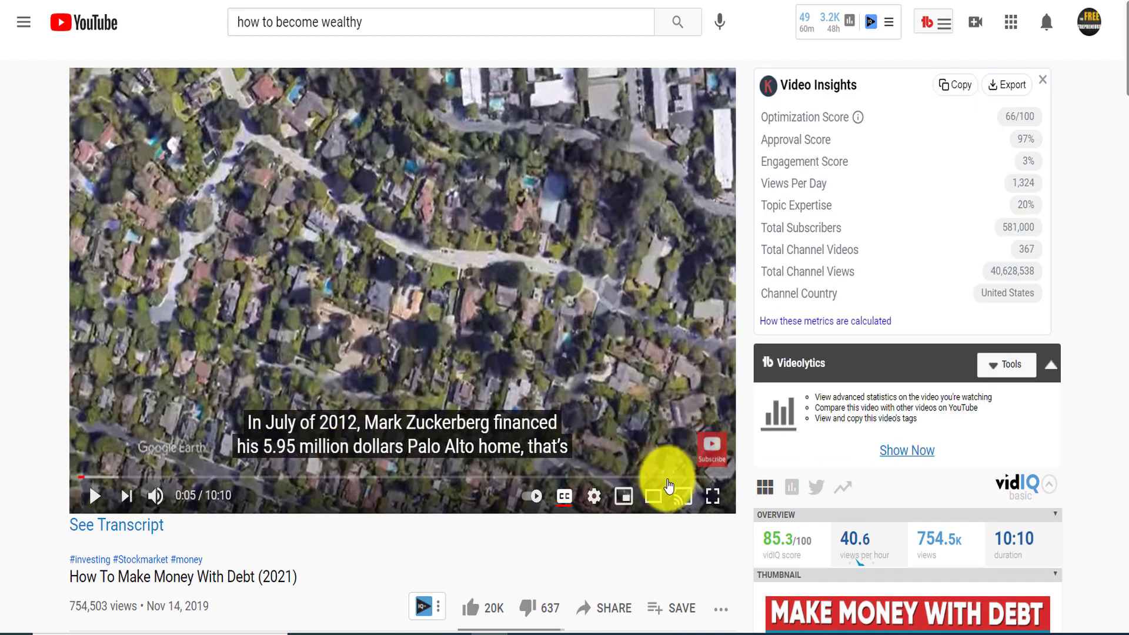
pyautogui.rightClick(416, 173)
pyautogui.click(477, 233)
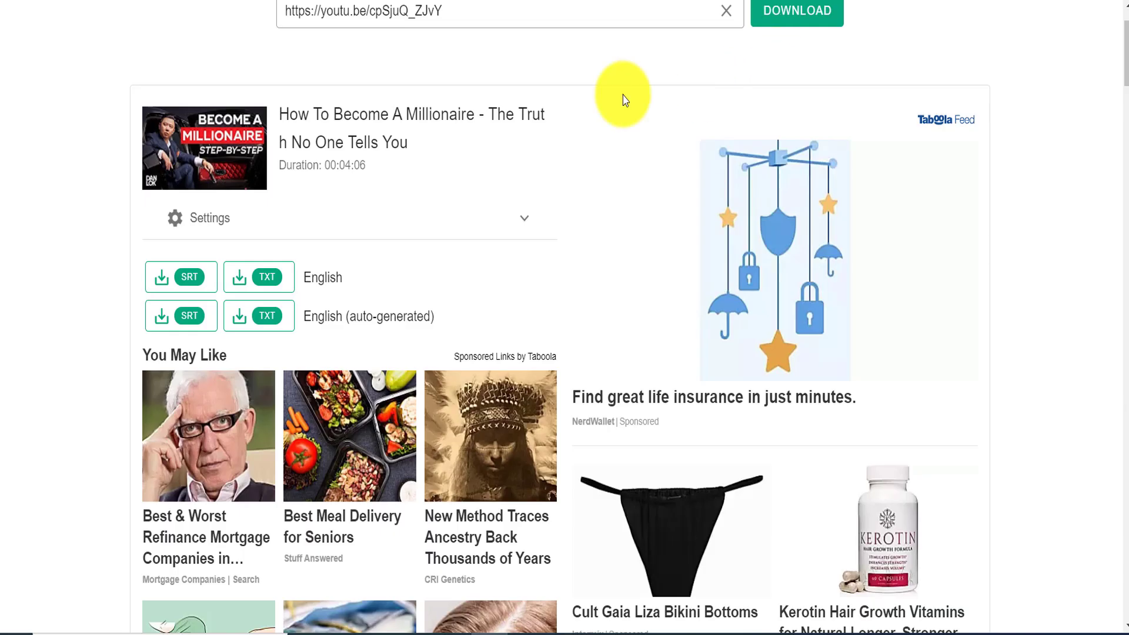
pyautogui.scroll(2, 624, 100)
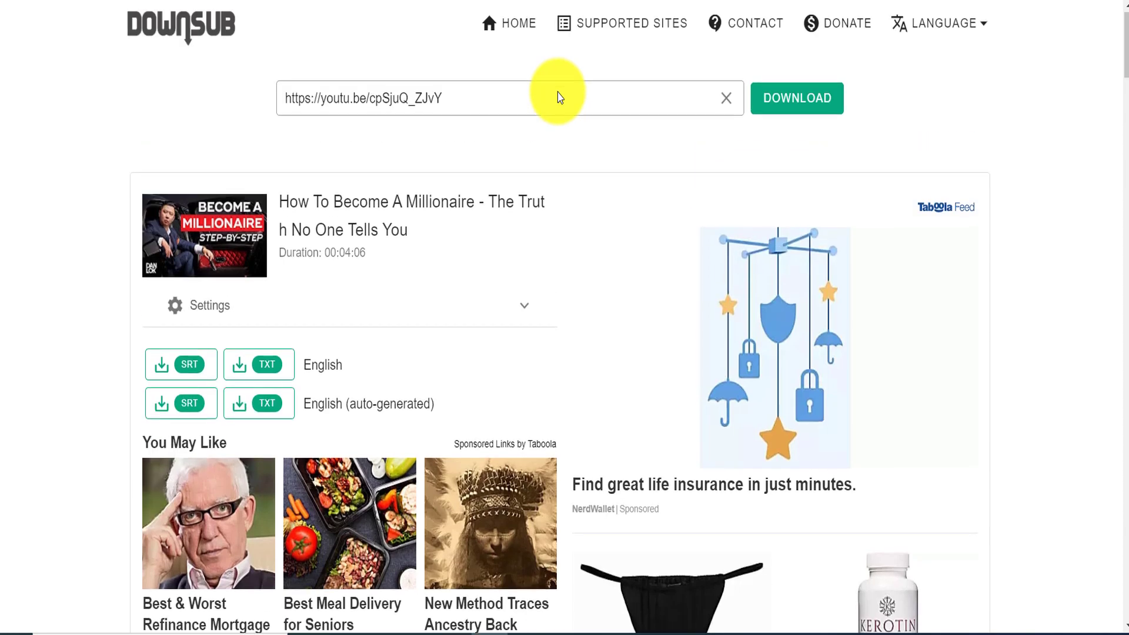
pyautogui.moveTo(469, 96); pyautogui.dragTo(143, 100)
pyautogui.hotkey('ctrl', 'v')
pyautogui.click(788, 96)
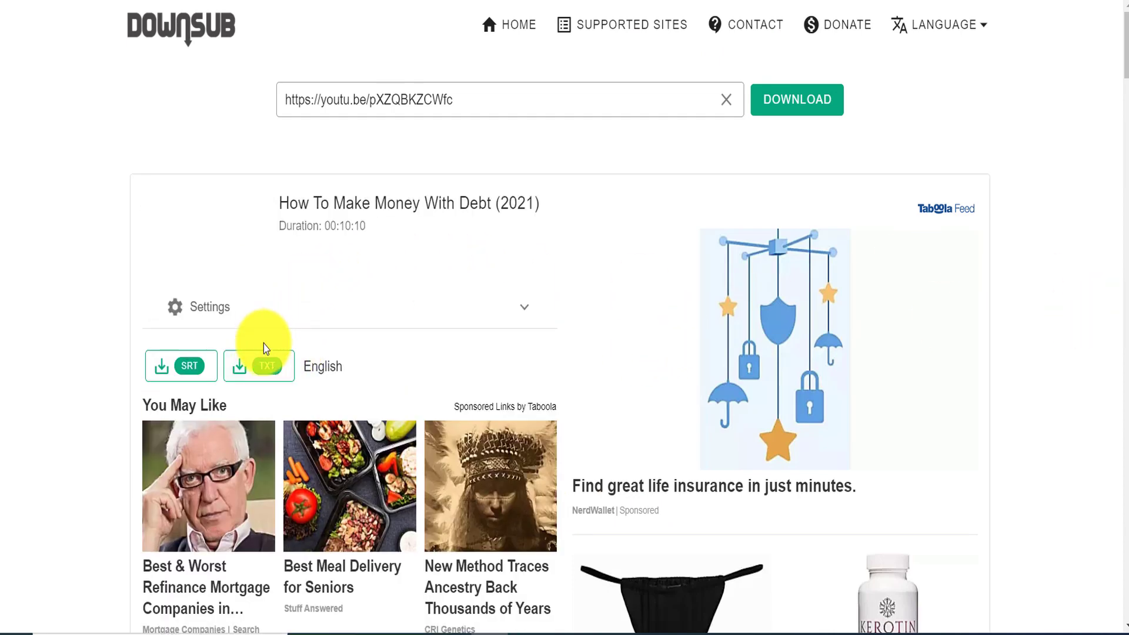
pyautogui.click(270, 367)
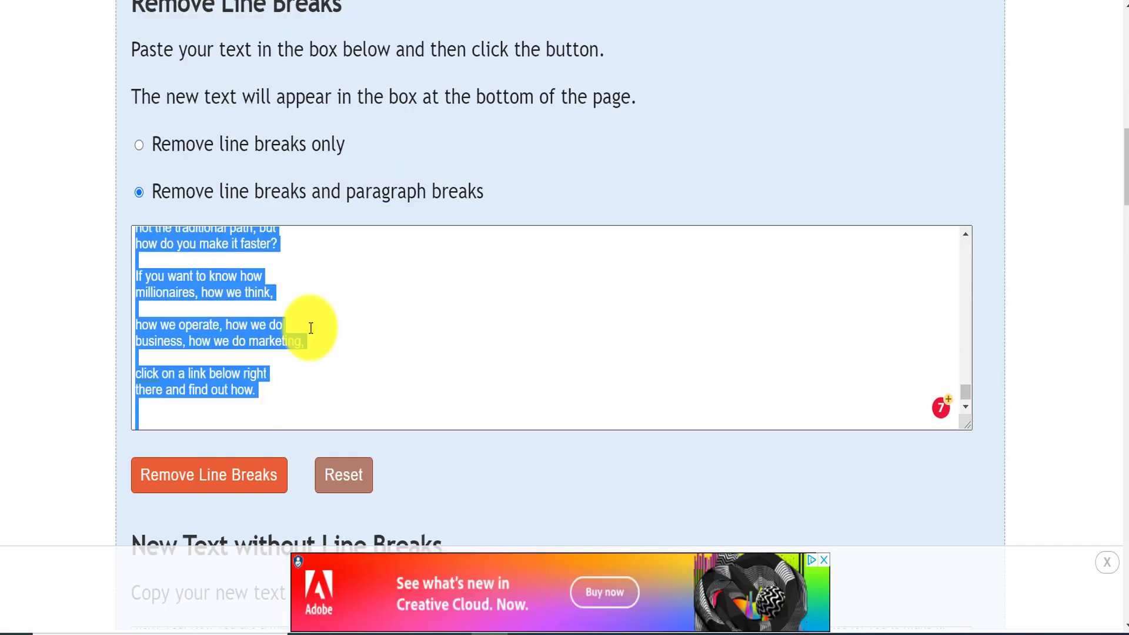
# In TextFixer, replace the old transcript with the debt video's subtitles and remove their line and paragraph breaks
pyautogui.hotkey('ctrl', 'v')
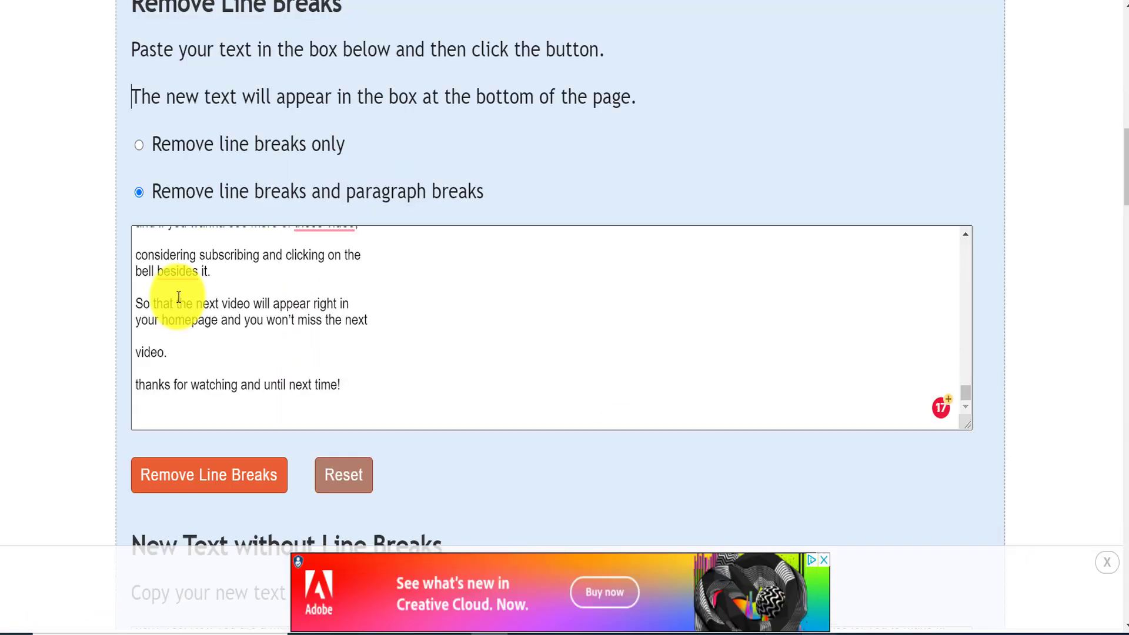
pyautogui.scroll(-3, 202, 298)
pyautogui.click(217, 297)
pyautogui.click(182, 304)
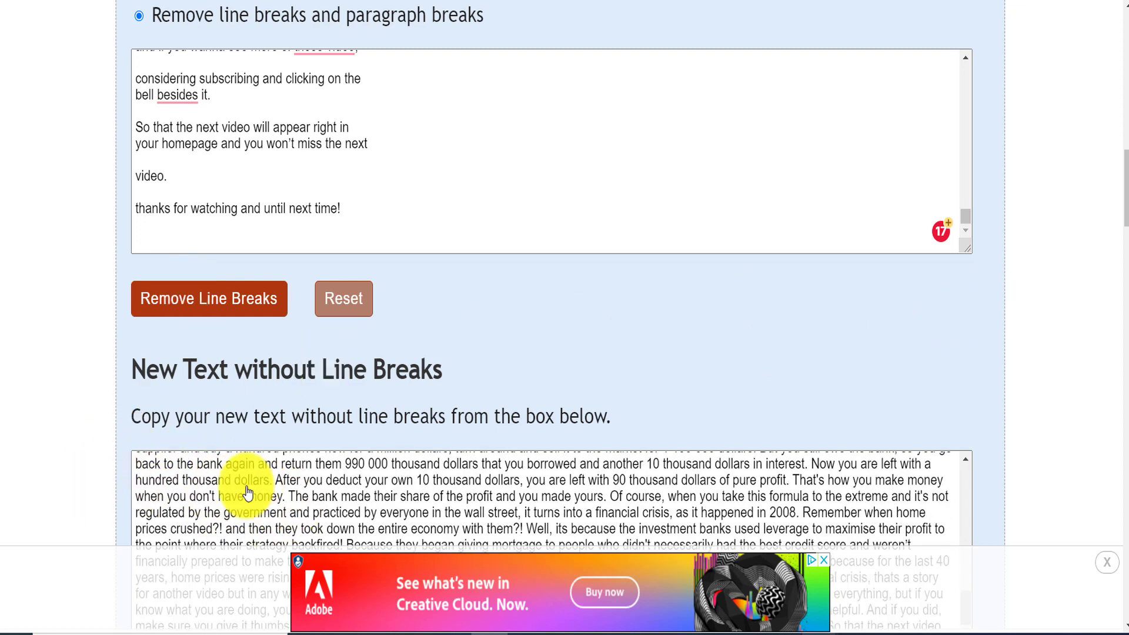
# Examine the WordAi site's description of automatic article rewriting, and return to the WordPress draft below "How to Make Money with Debt"
pyautogui.hotkey('ctrl', 'Tab')
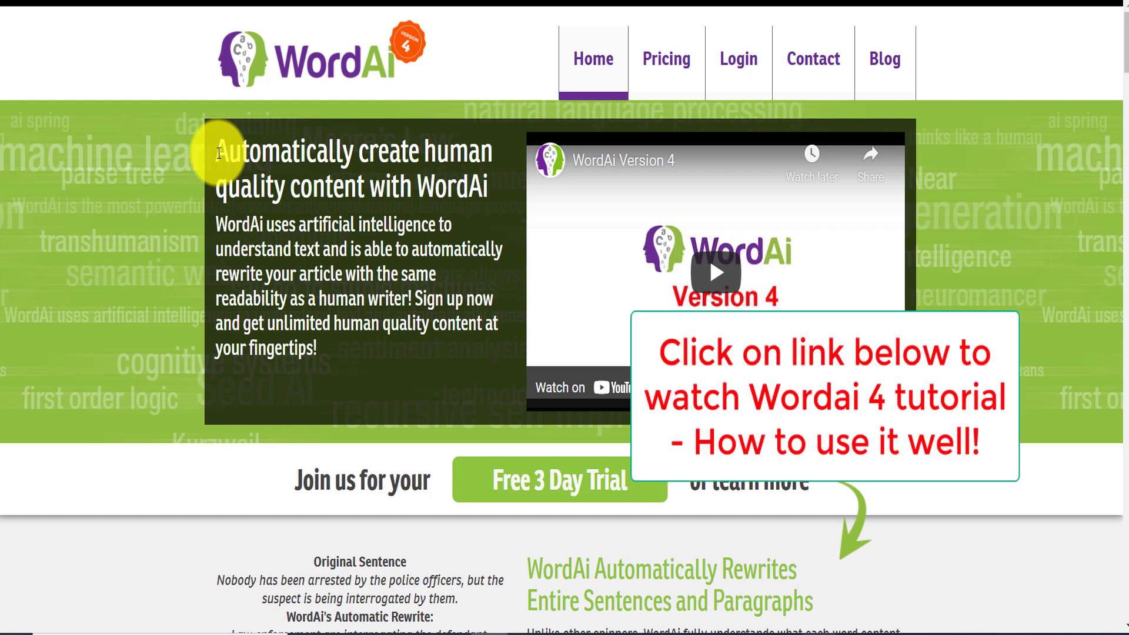
pyautogui.moveTo(219, 154); pyautogui.dragTo(473, 234)
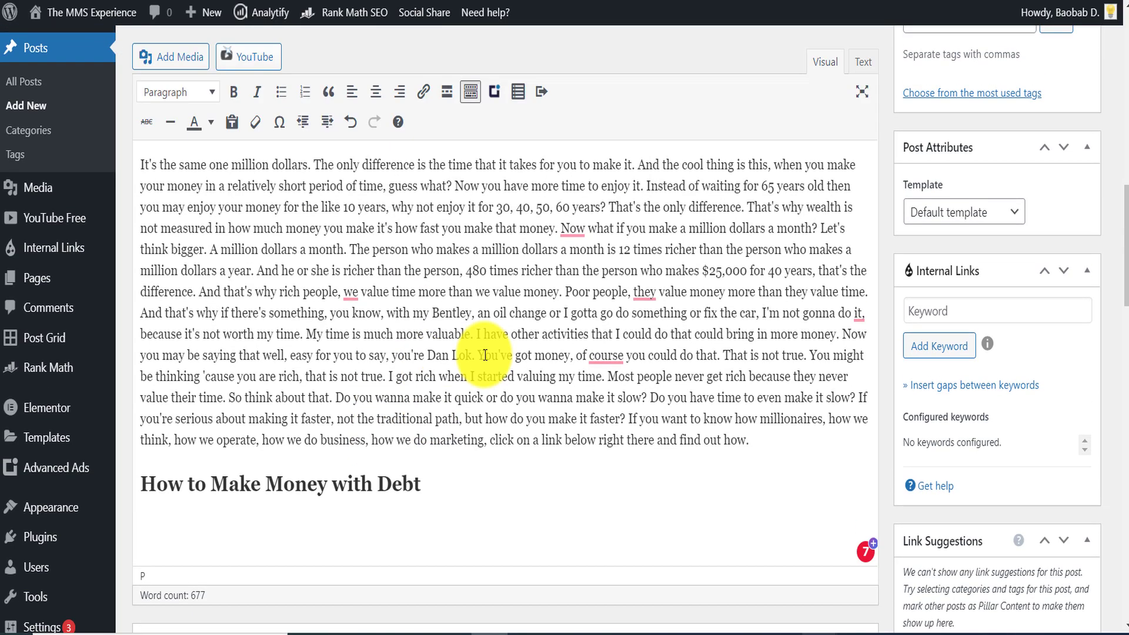
pyautogui.moveTo(550, 376); pyautogui.dragTo(204, 207)
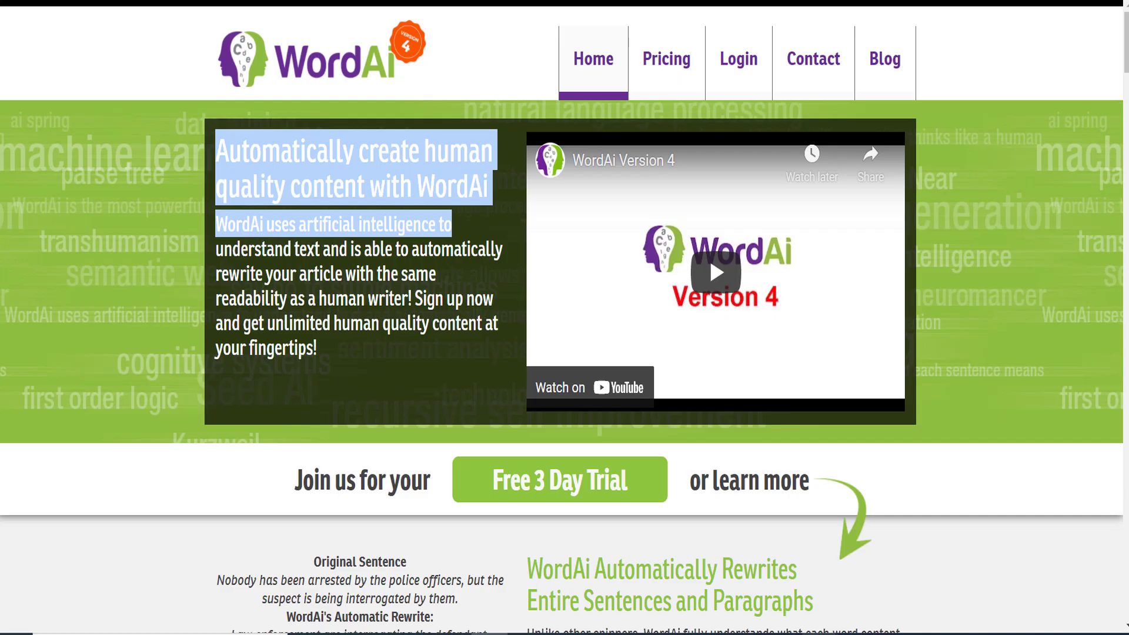
pyautogui.moveTo(340, 360); pyautogui.dragTo(222, 232)
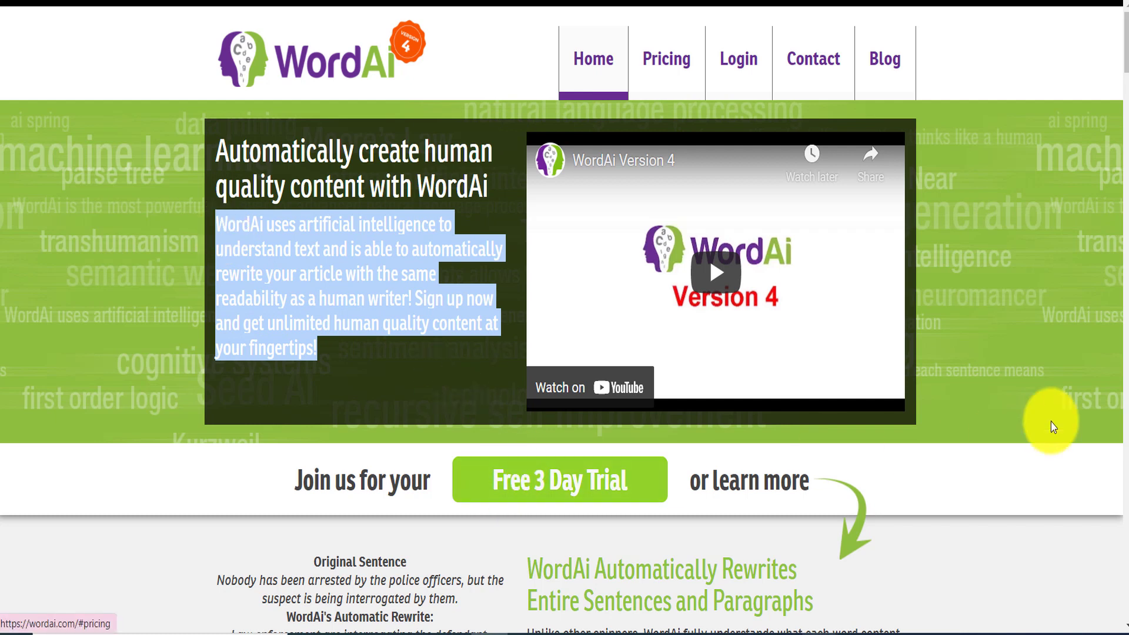
pyautogui.scroll(-5, 1117, 381)
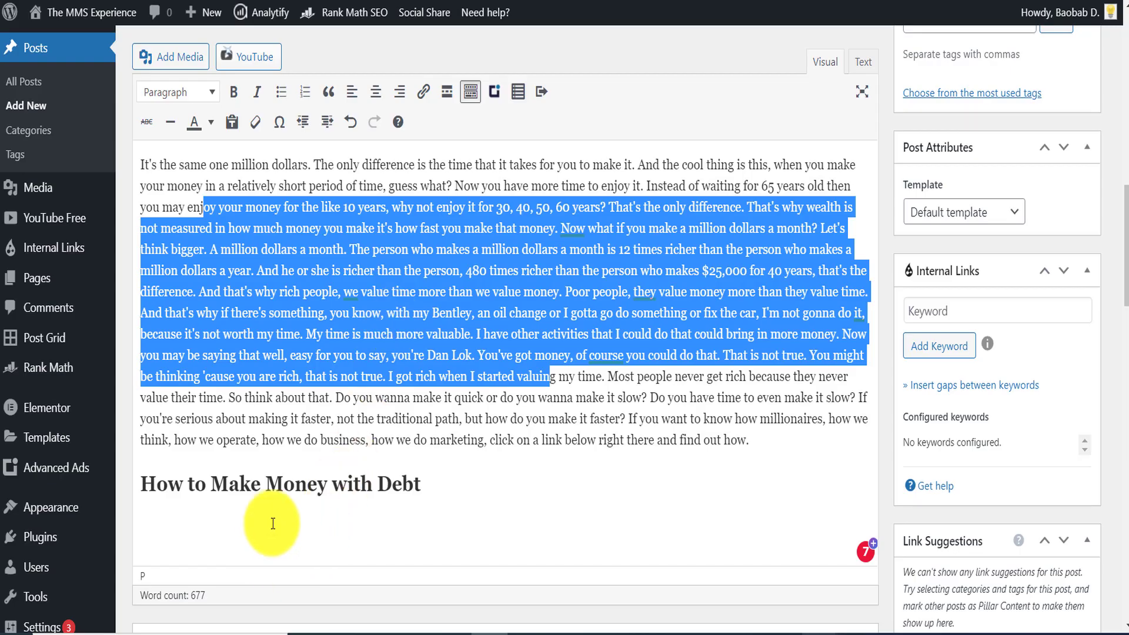
pyautogui.click(276, 519)
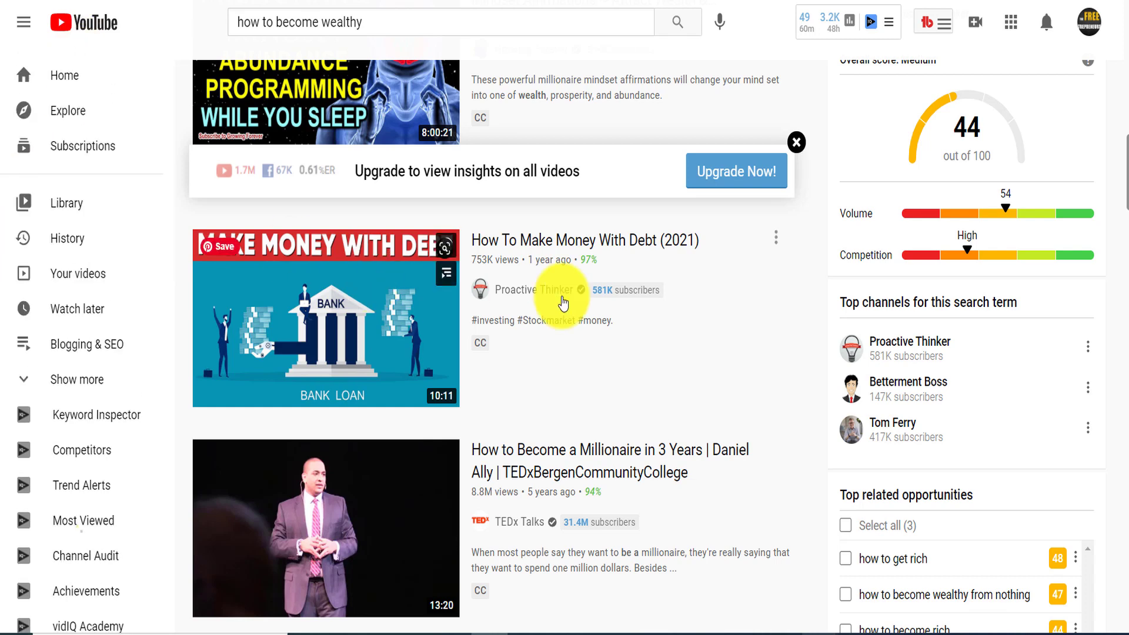
# Switch to the YouTube results, look over the remaining captioned videos, and search for the broader term "wealth"
pyautogui.scroll(-3, 505, 276)
pyautogui.moveTo(430, 332)
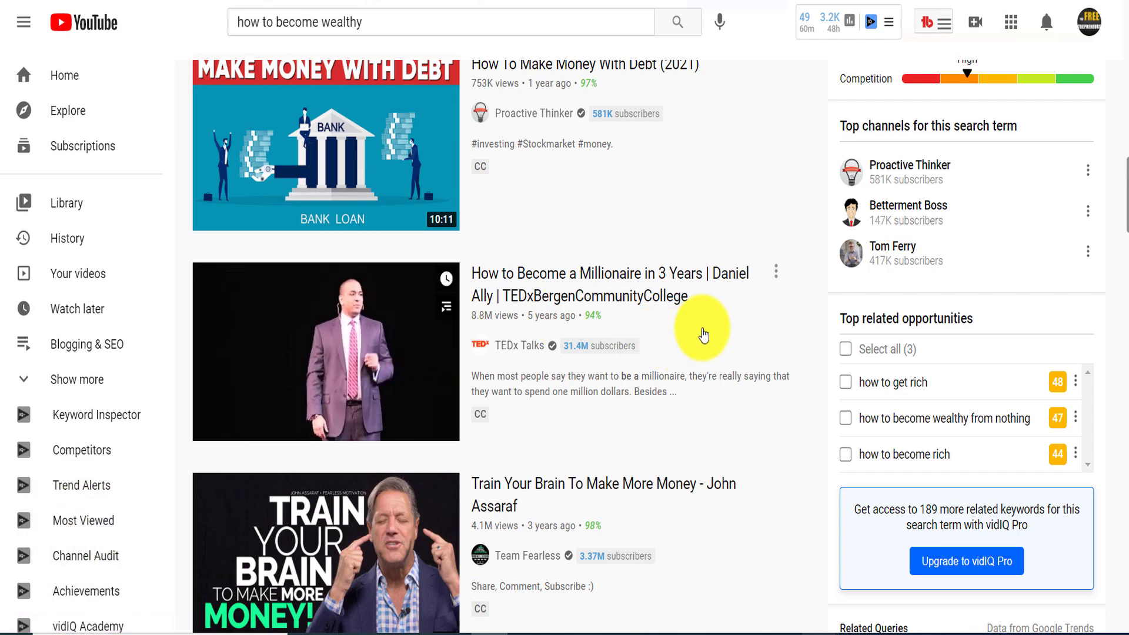
pyautogui.scroll(-4, 703, 335)
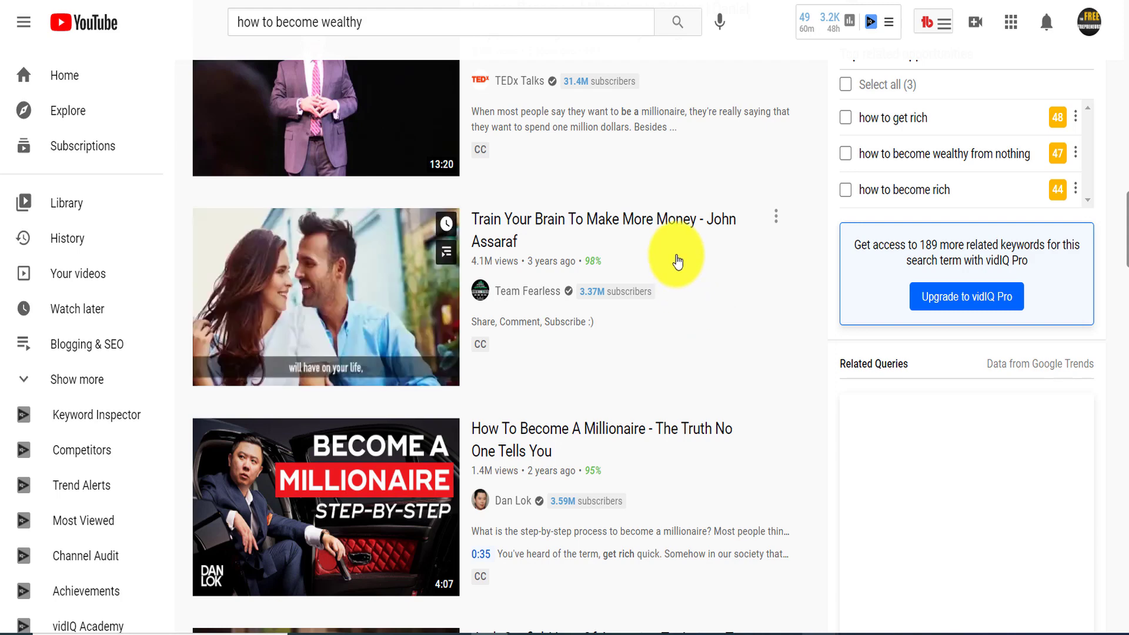
pyautogui.scroll(5, 677, 267)
pyautogui.click(363, 20)
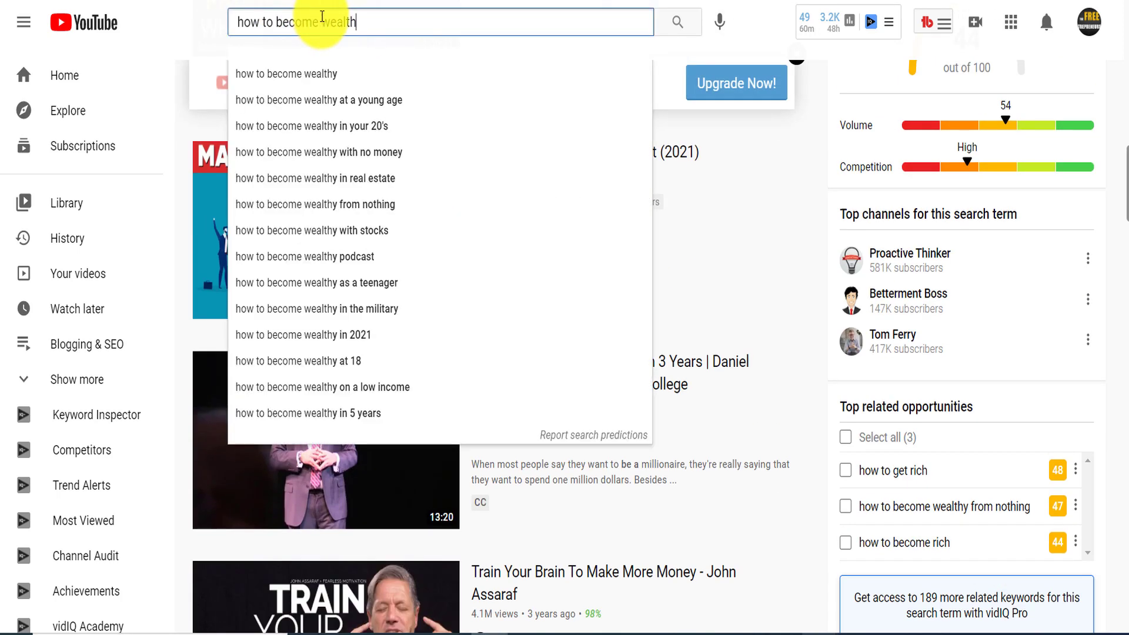
pyautogui.moveTo(225, 16); pyautogui.dragTo(226, 18)
pyautogui.press('BackSpace')
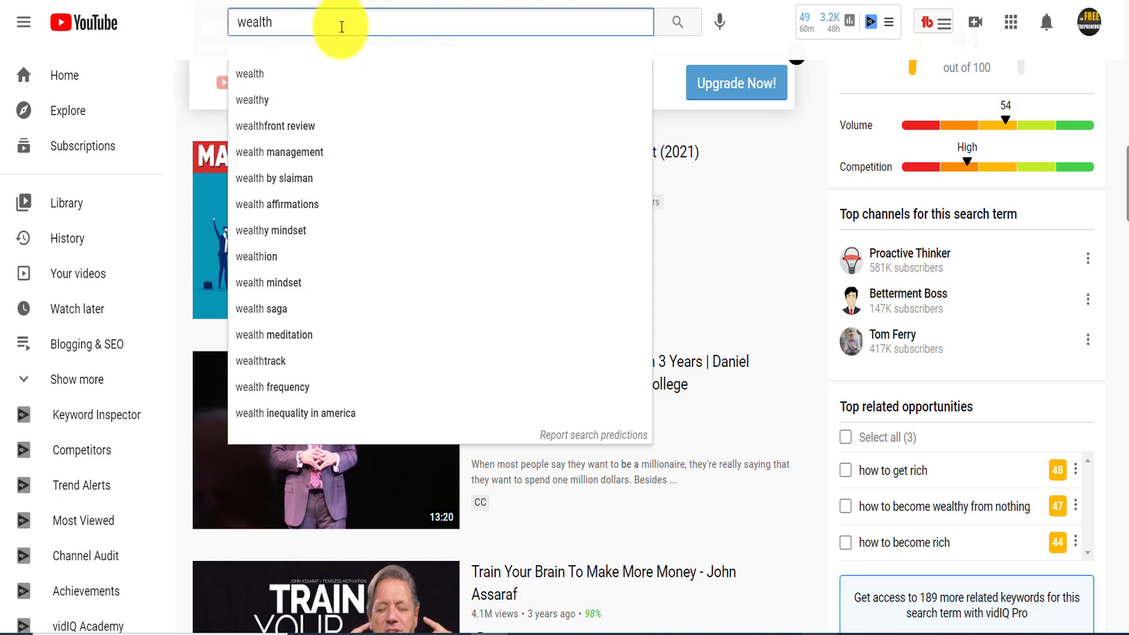
pyautogui.press('Return')
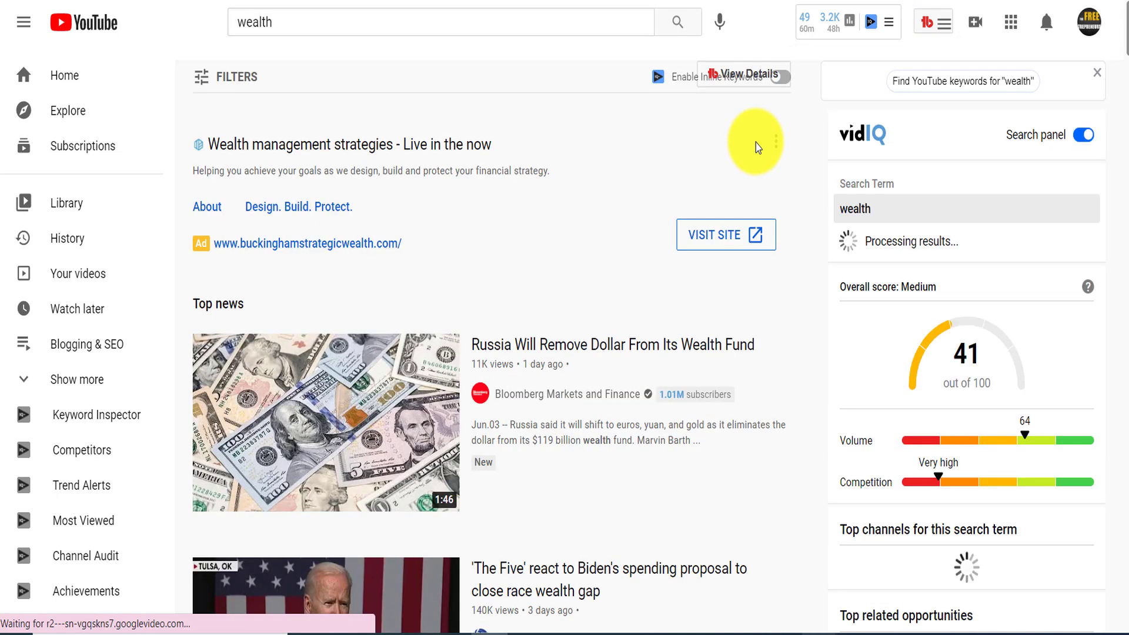
# Filter the "wealth" results to videos with Subtitles/CC and browse them for further article sources
pyautogui.scroll(-3, 778, 189)
pyautogui.scroll(-1, 1045, 59)
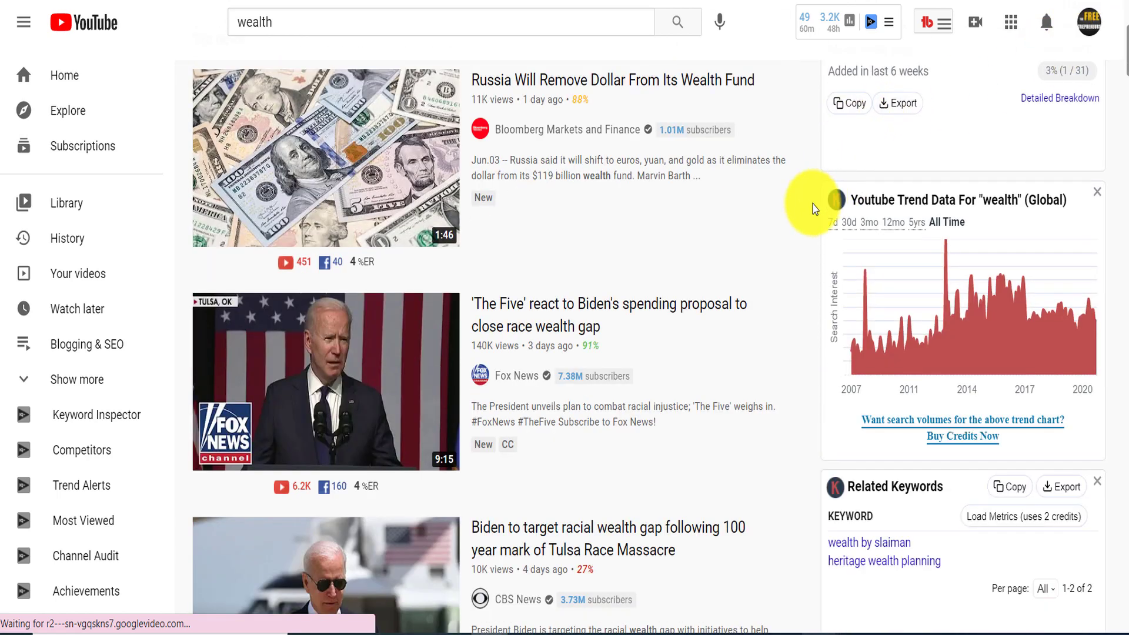
pyautogui.scroll(4, 782, 227)
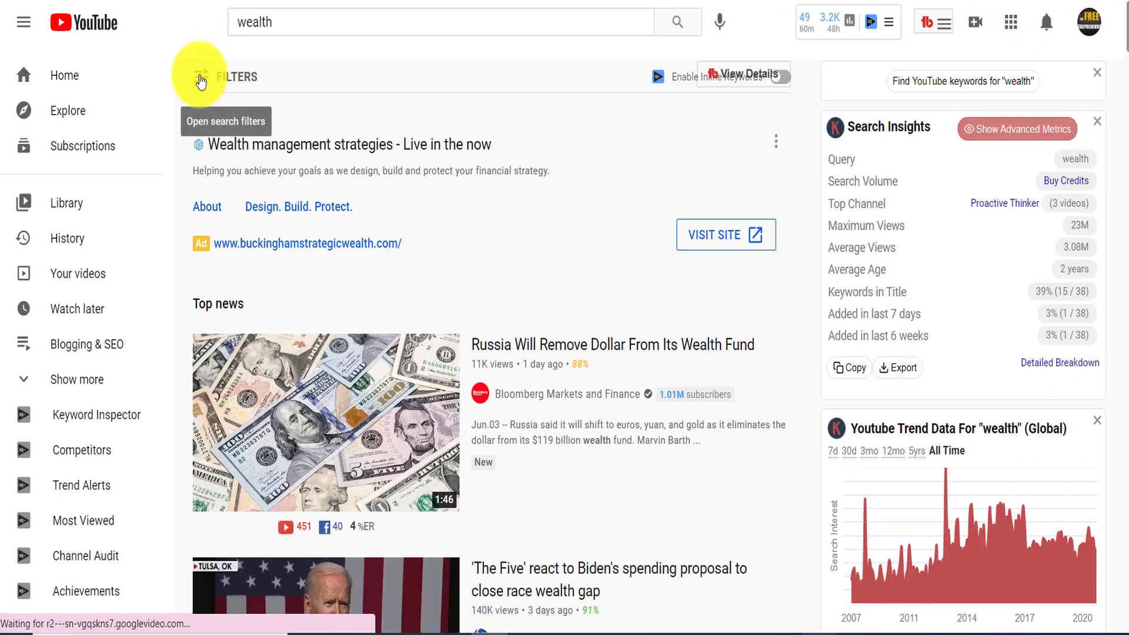
pyautogui.click(201, 83)
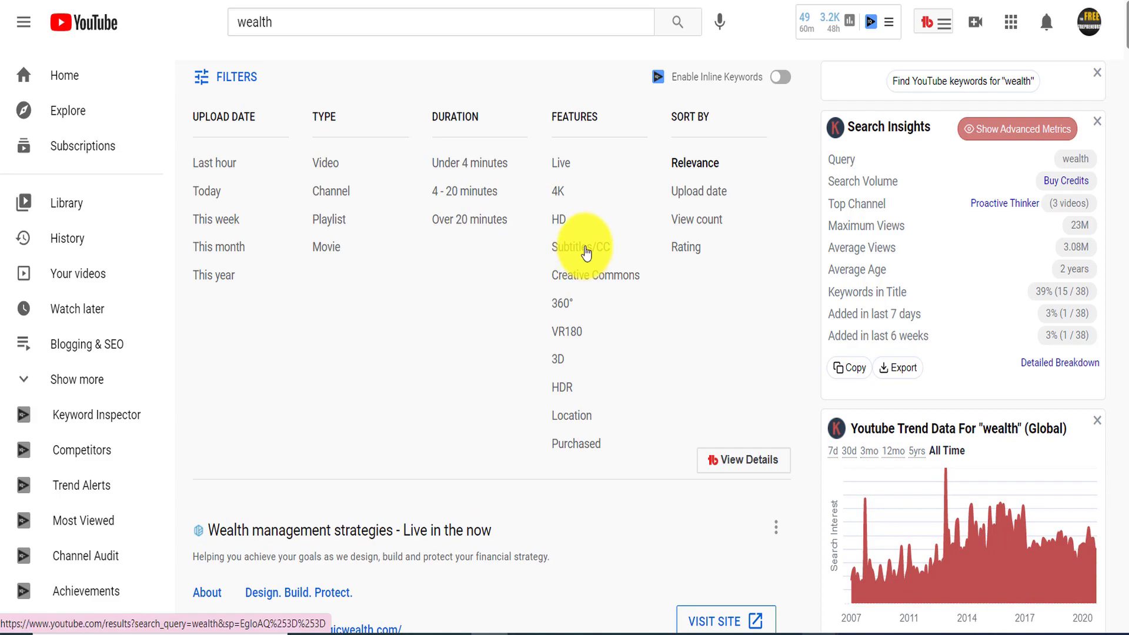
pyautogui.click(582, 246)
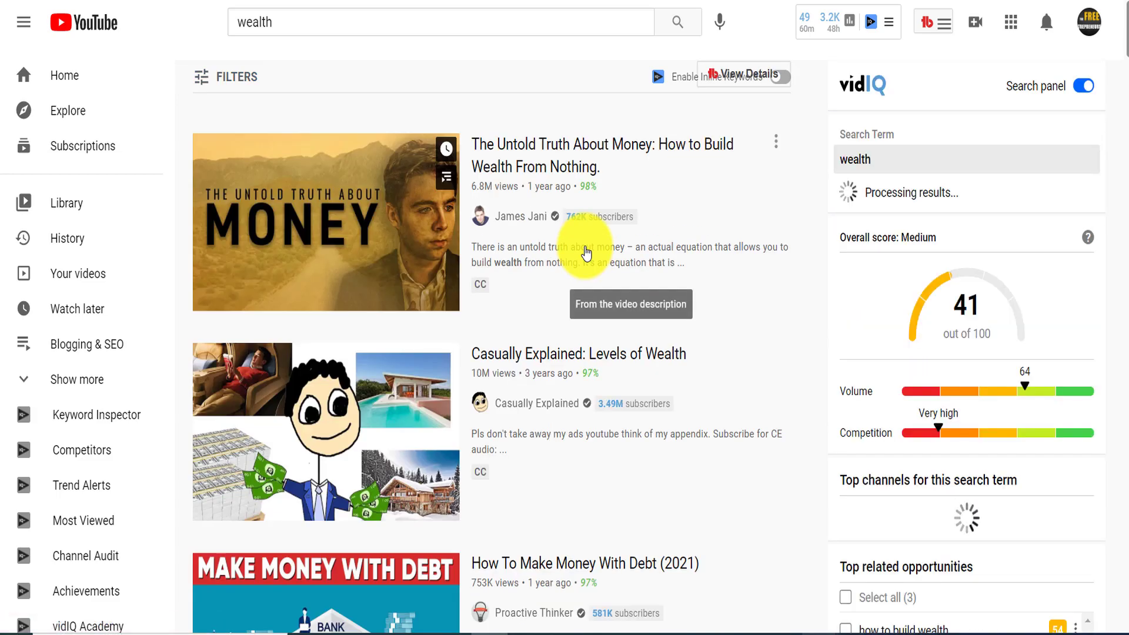
pyautogui.scroll(-8, 587, 252)
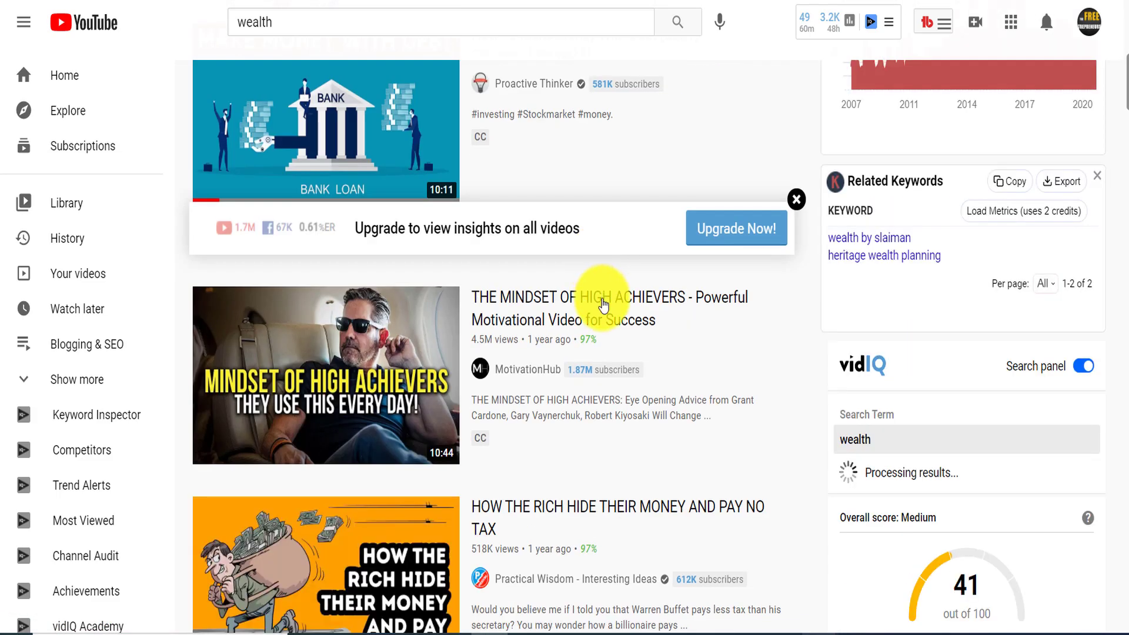
pyautogui.scroll(-9, 599, 303)
pyautogui.scroll(4, 762, 262)
pyautogui.scroll(10, 763, 263)
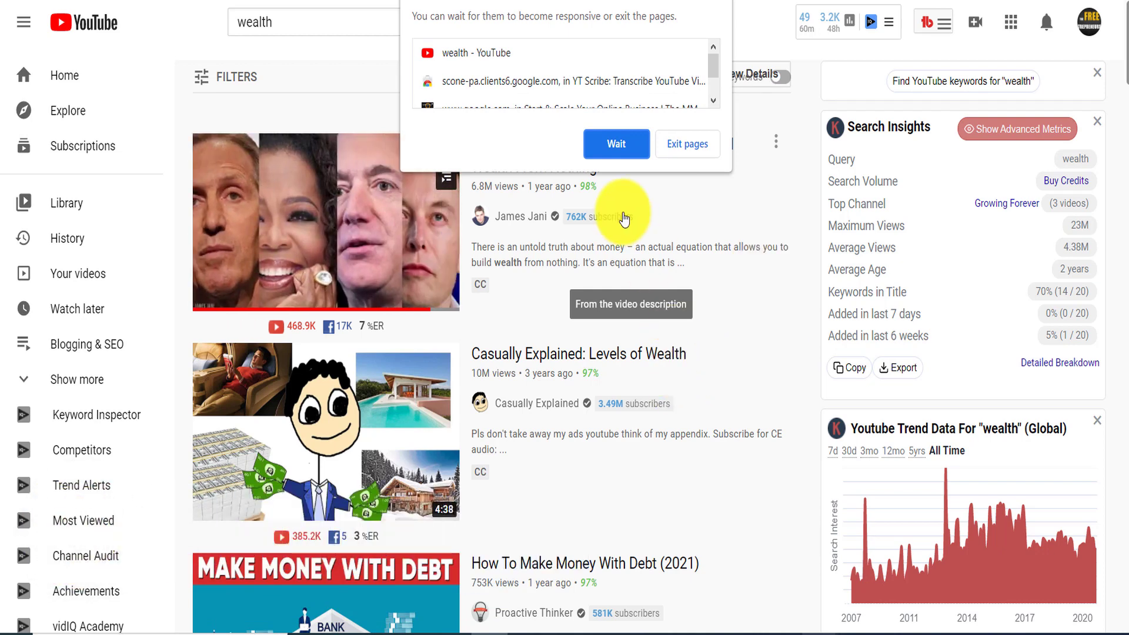
pyautogui.click(622, 144)
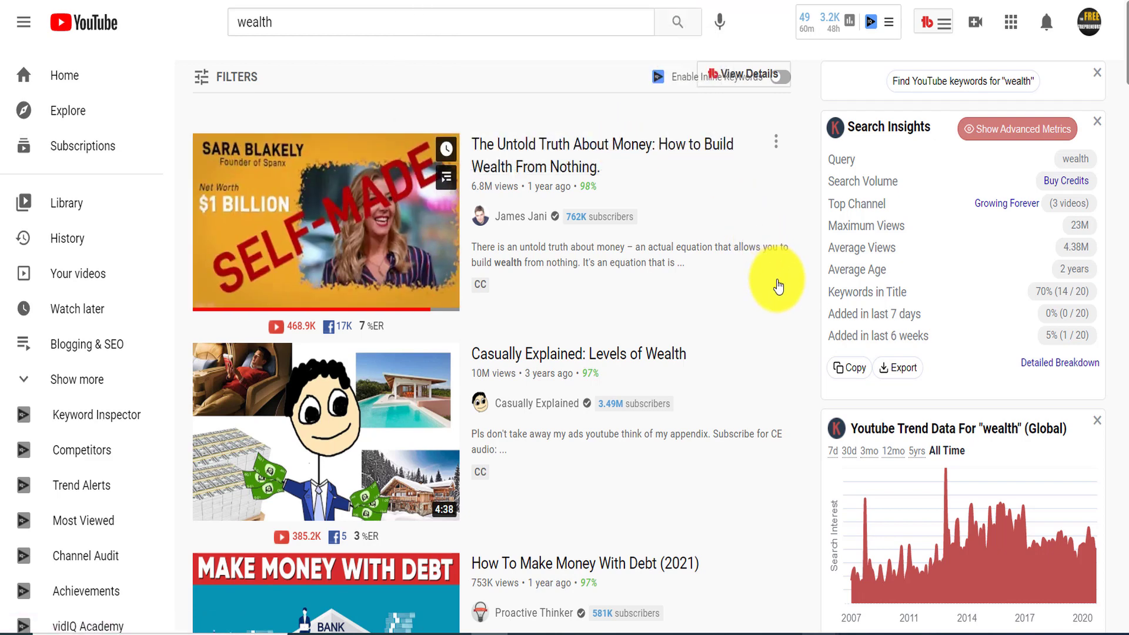